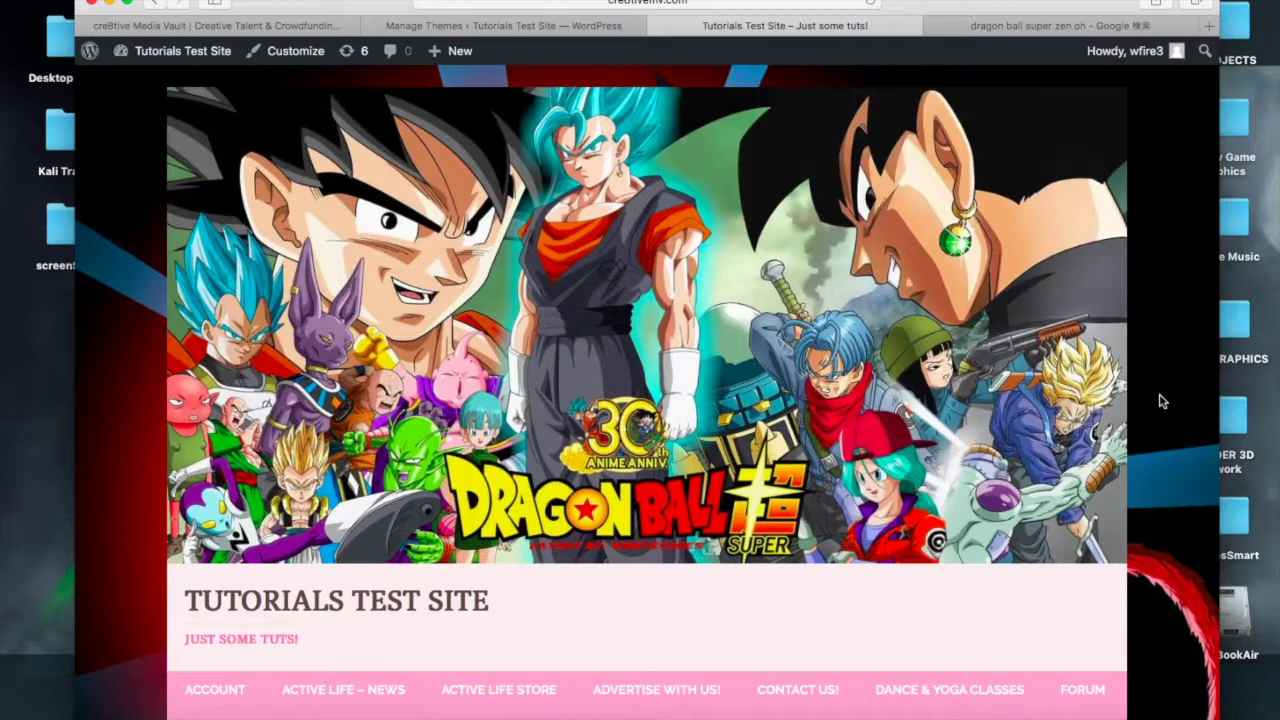
- Start adding a new page to the Tutorials Test Site
scroll(1160, 400, down, 7)
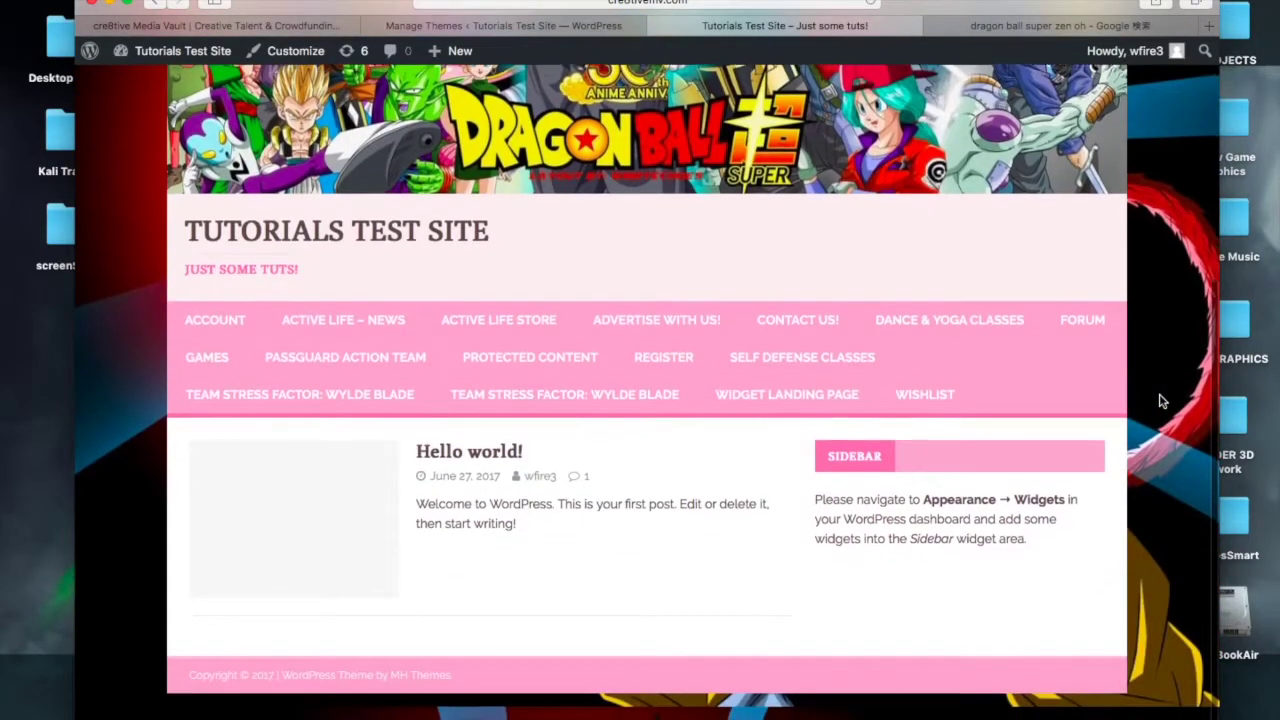
scroll(563, 320, up, 6)
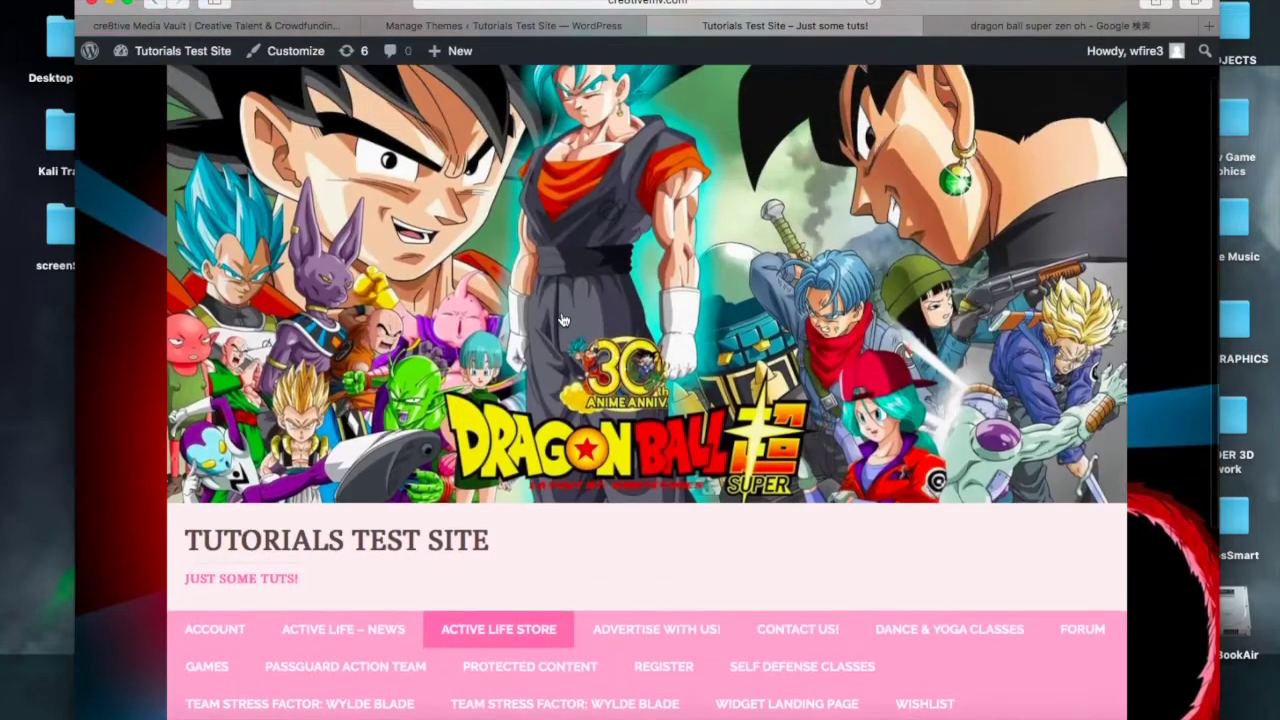
scroll(963, 537, down, 6)
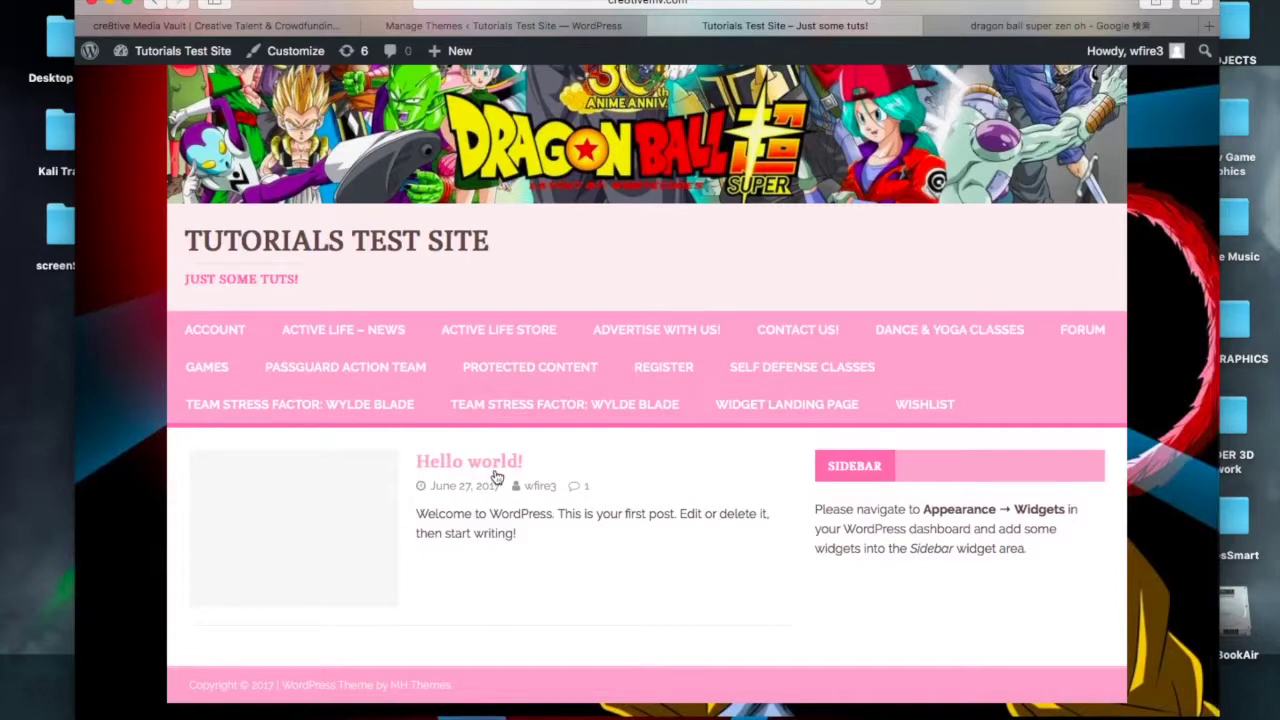
scroll(497, 477, up, 7)
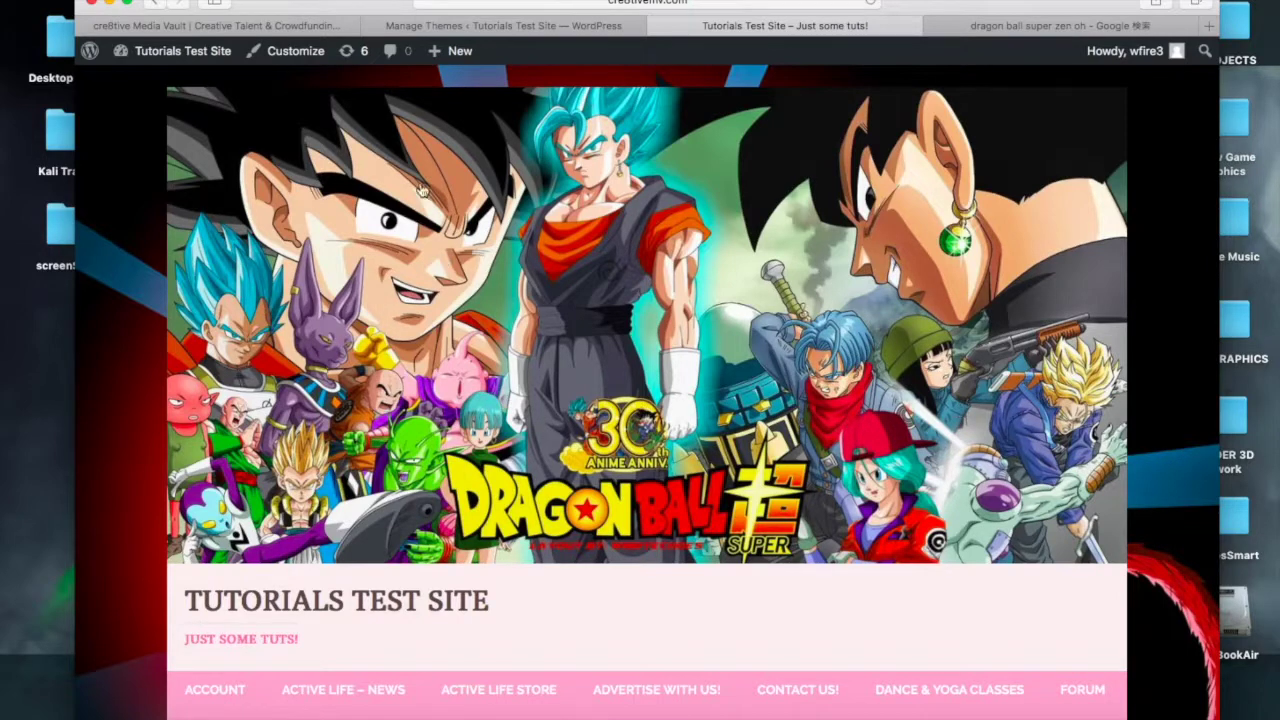
mouse_move(455, 62)
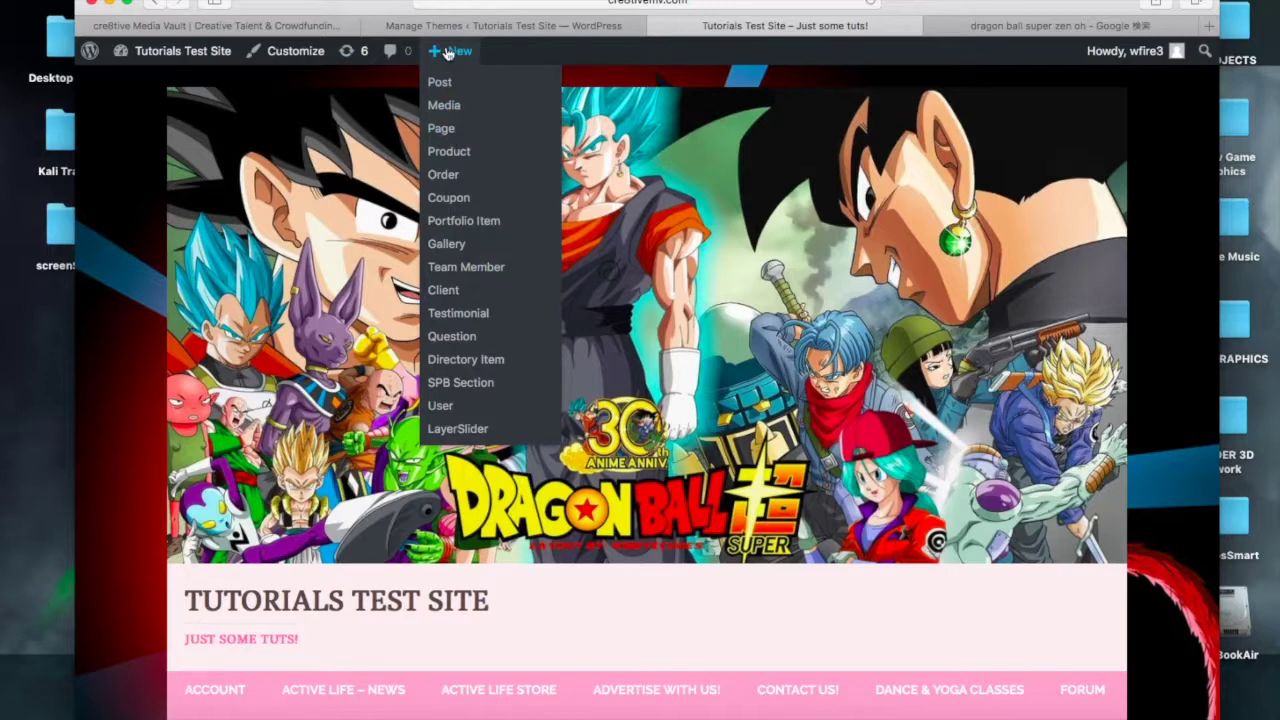
click(445, 132)
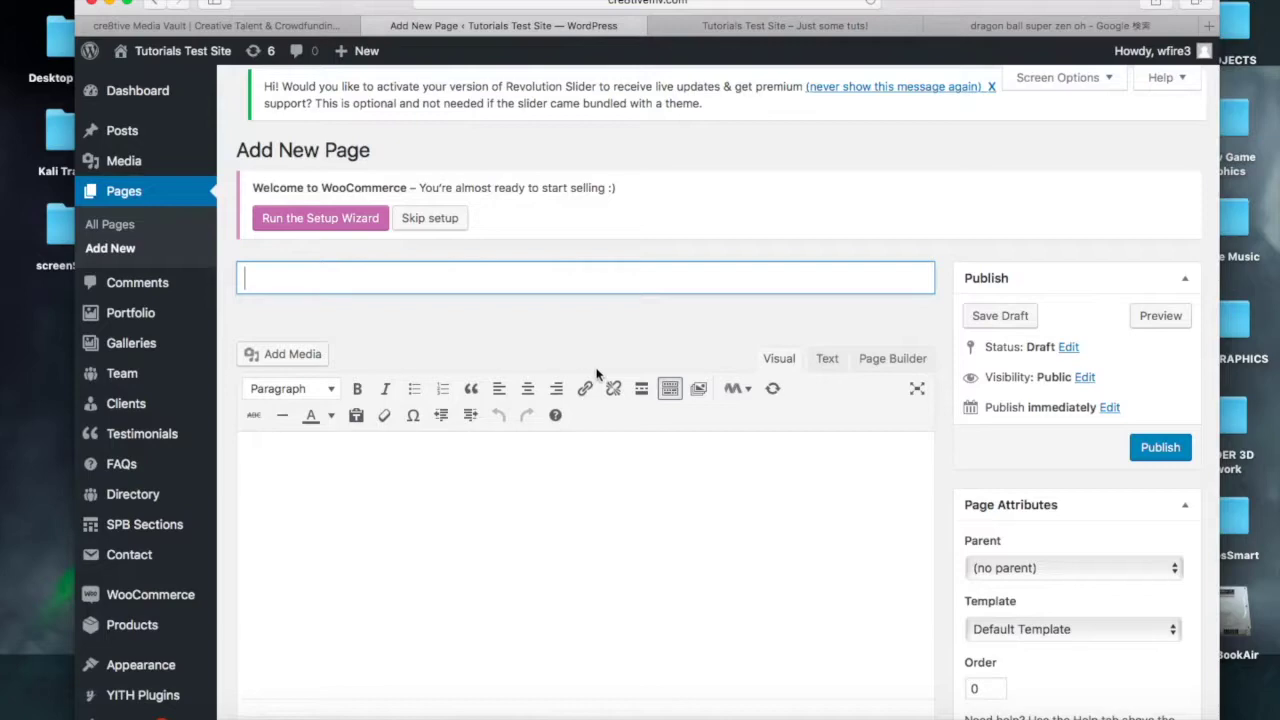
- Examine the new page's title field, content editor, Publish options and Page Attributes
scroll(596, 373, down, 5)
scroll(596, 374, up, 5)
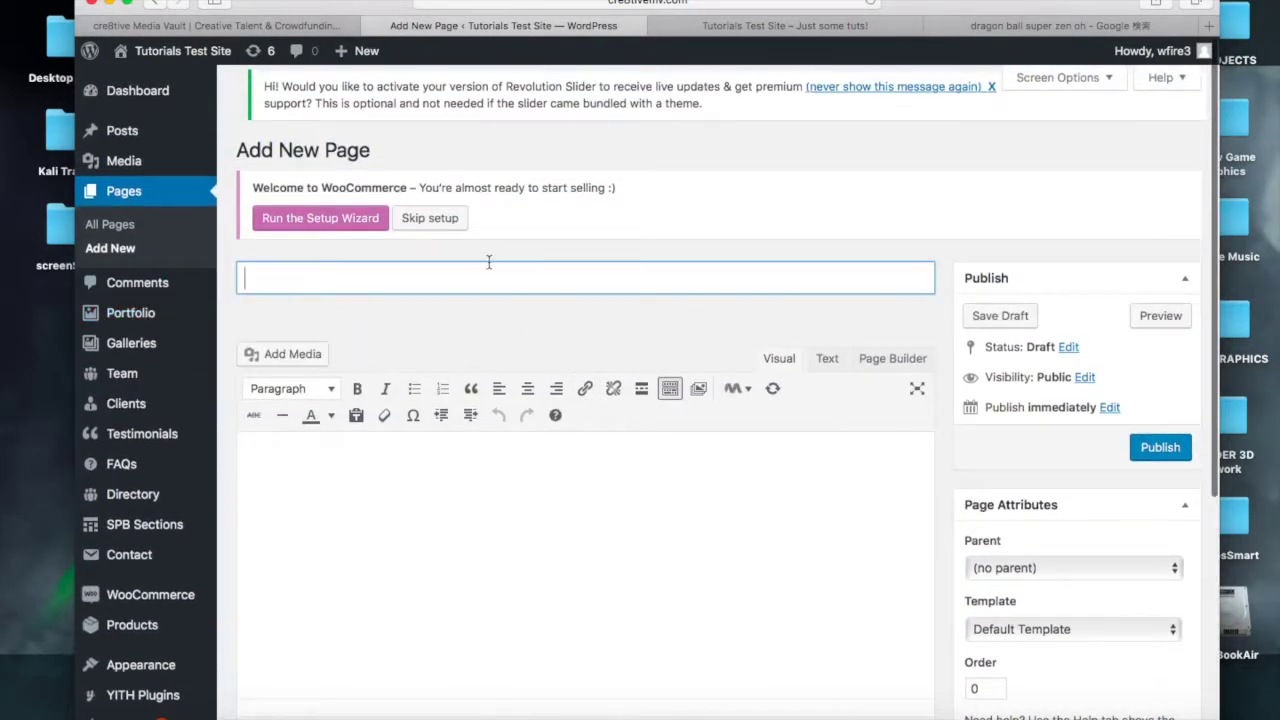
scroll(1093, 361, down, 5)
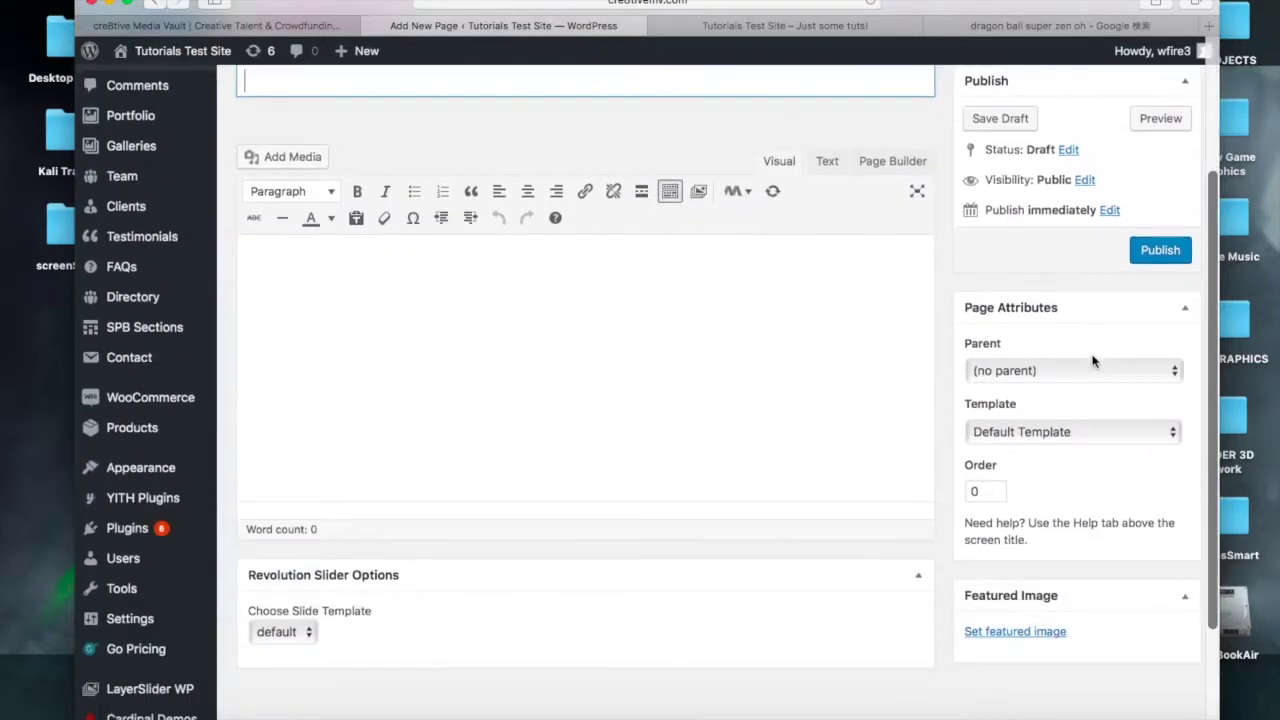
scroll(1093, 361, up, 5)
scroll(1093, 361, up, 2)
scroll(1093, 361, up, 5)
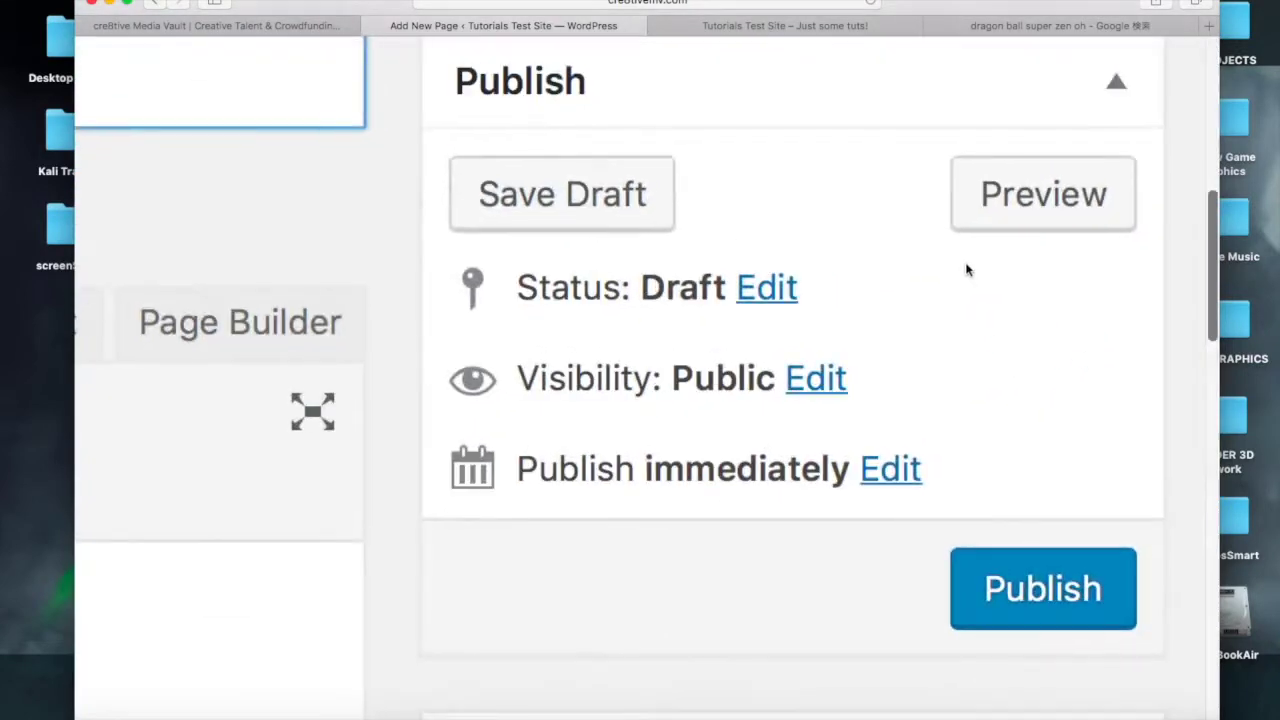
scroll(966, 270, down, 5)
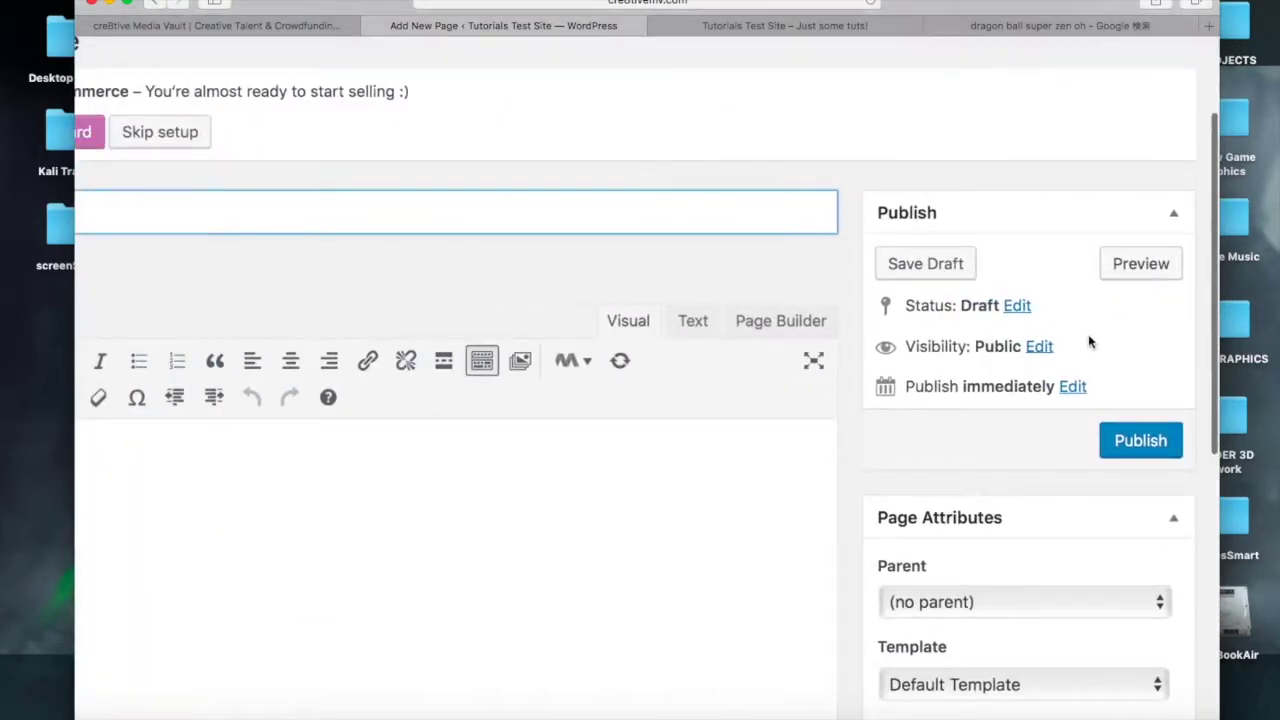
scroll(1071, 354, down, 5)
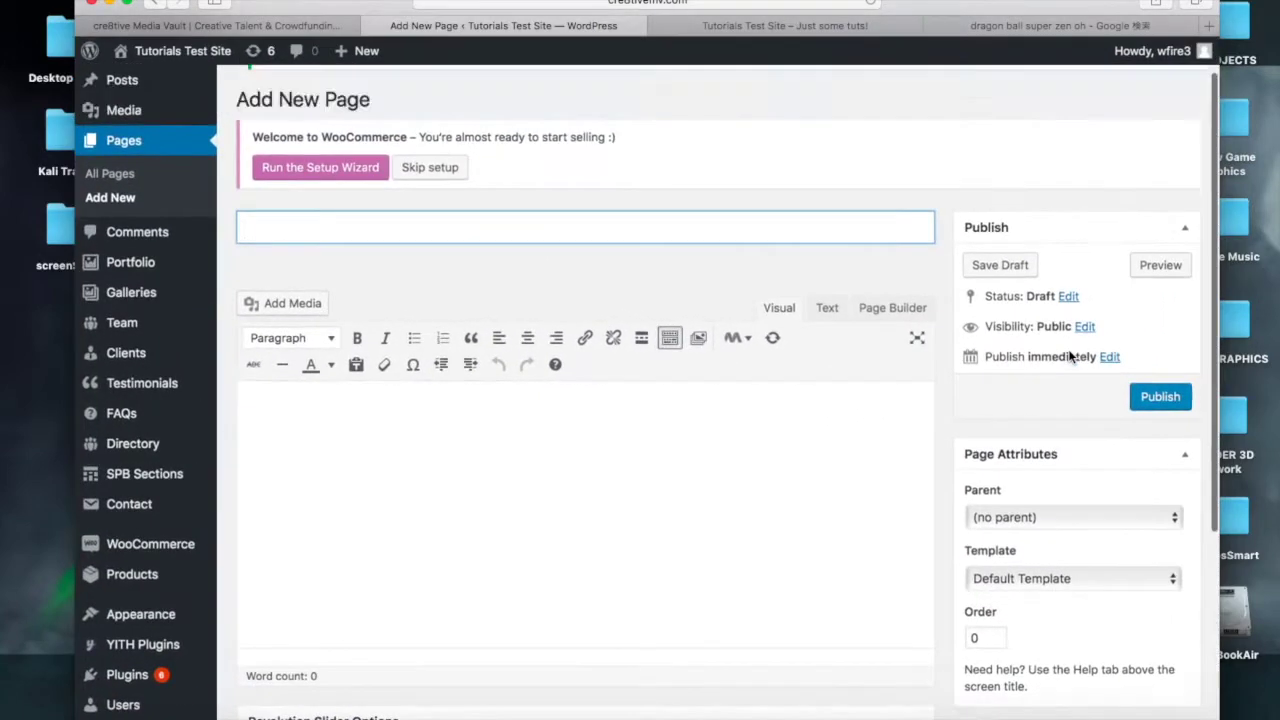
scroll(1071, 351, down, 4)
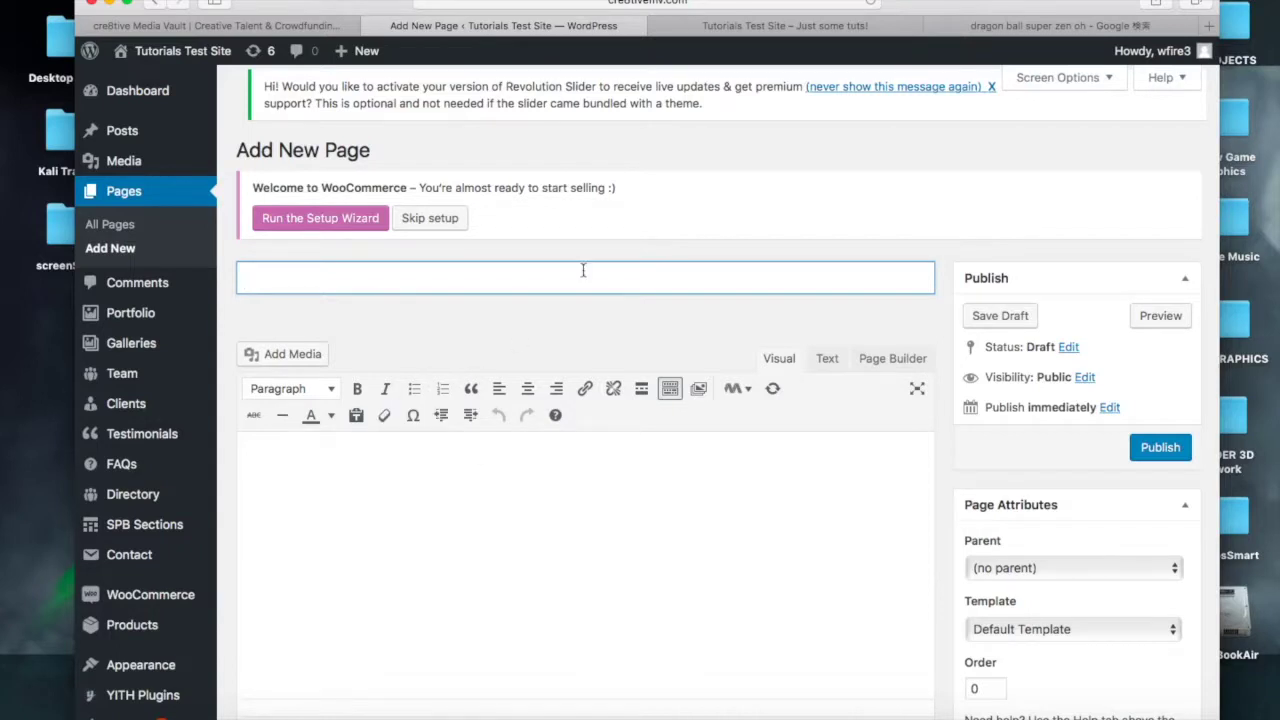
- Title the page "Homepage" and enter the body text "This is text for my first page about Dragon Ball!"
text(Homepage)
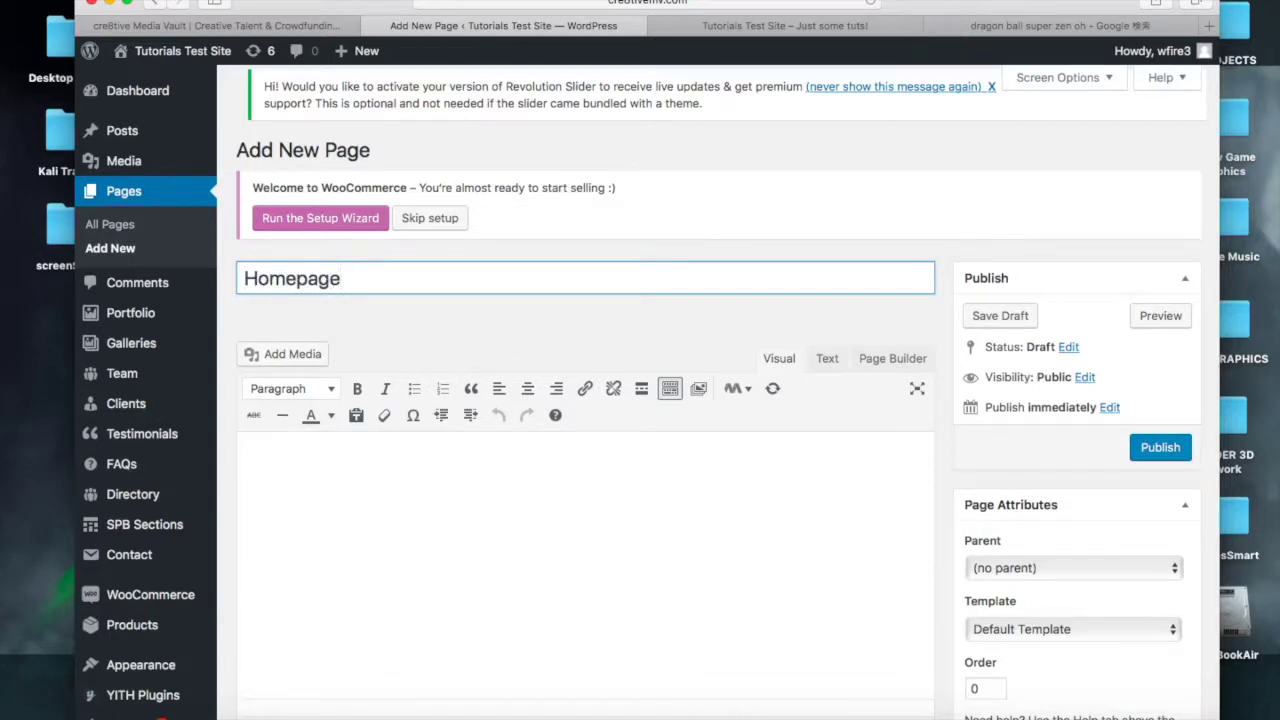
scroll(606, 423, down, 3)
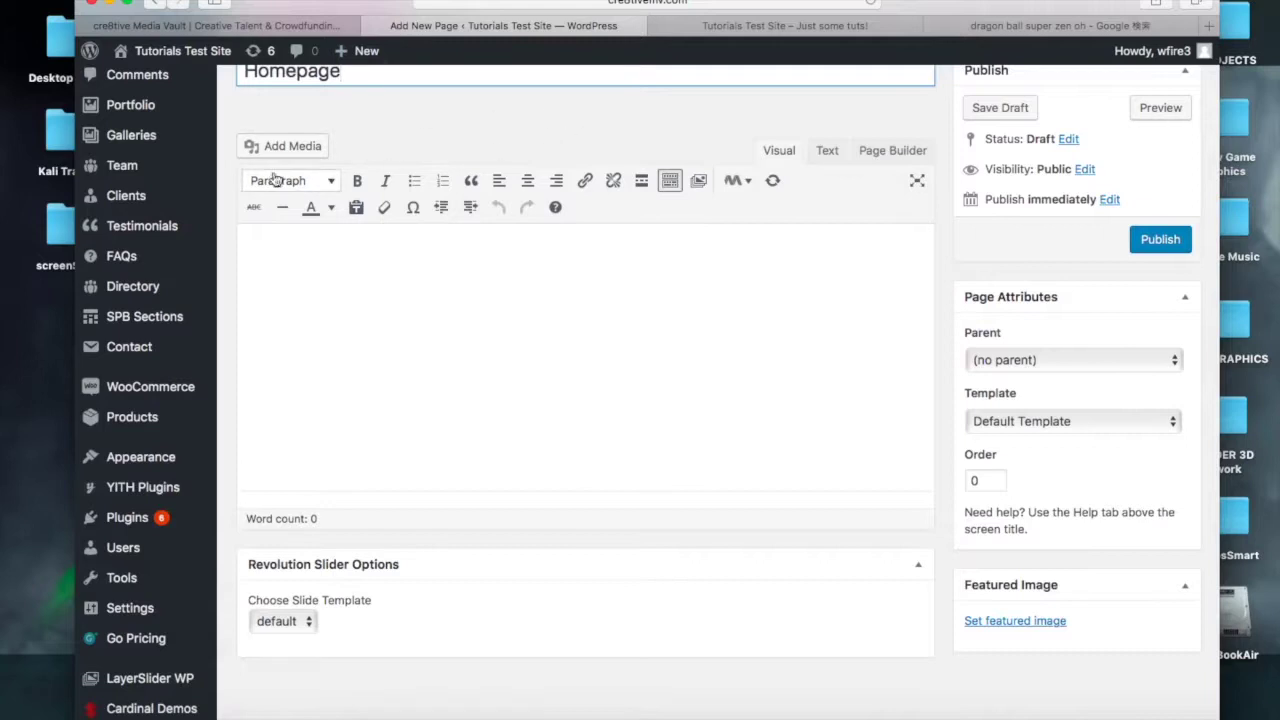
click(416, 302)
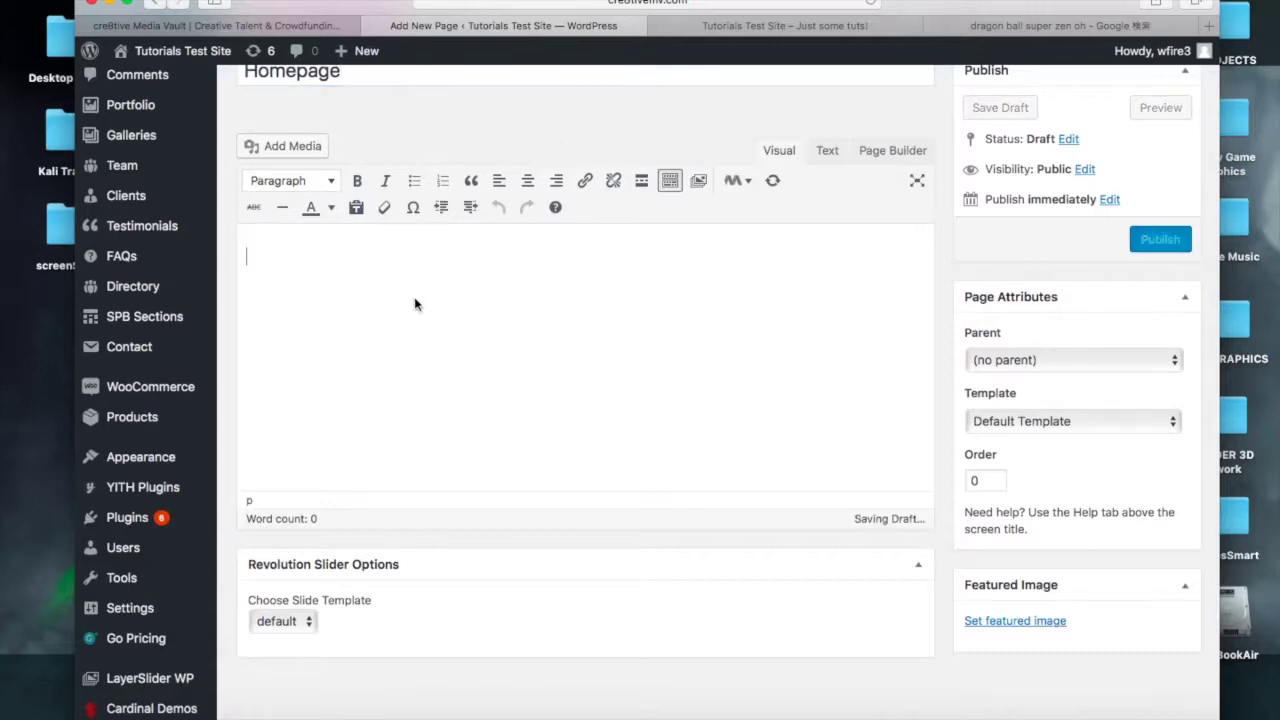
text(This is text for my first page about Dragon )
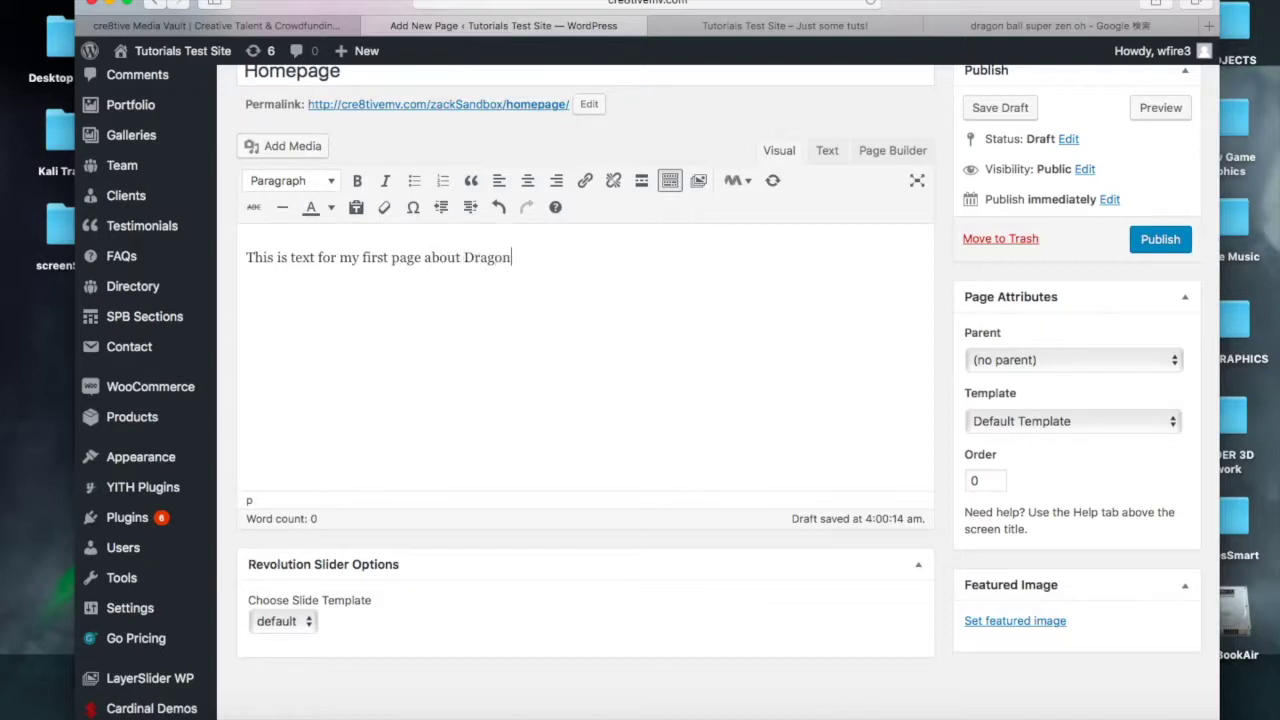
text(Ball!)
- Insert the media library image thumb-1920-672549.jpg below the text and shrink it proportionally to about 60% of the editor's width
click(292, 147)
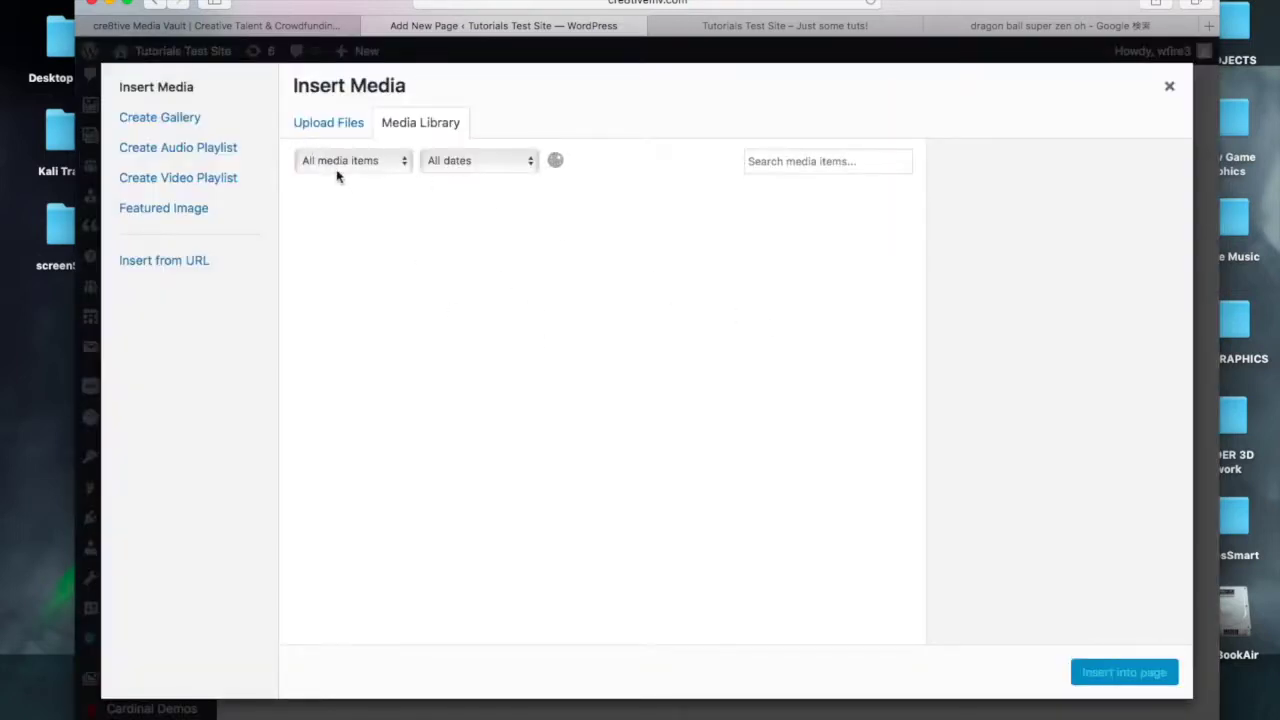
click(368, 250)
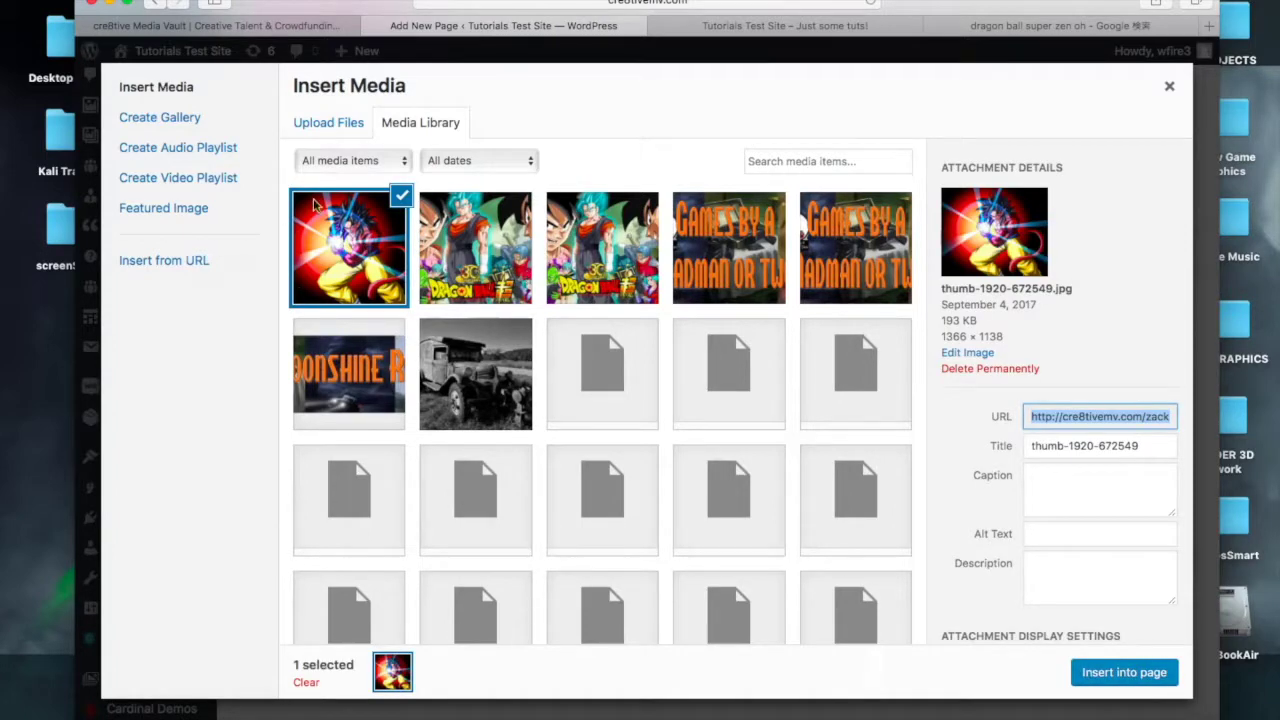
click(1160, 677)
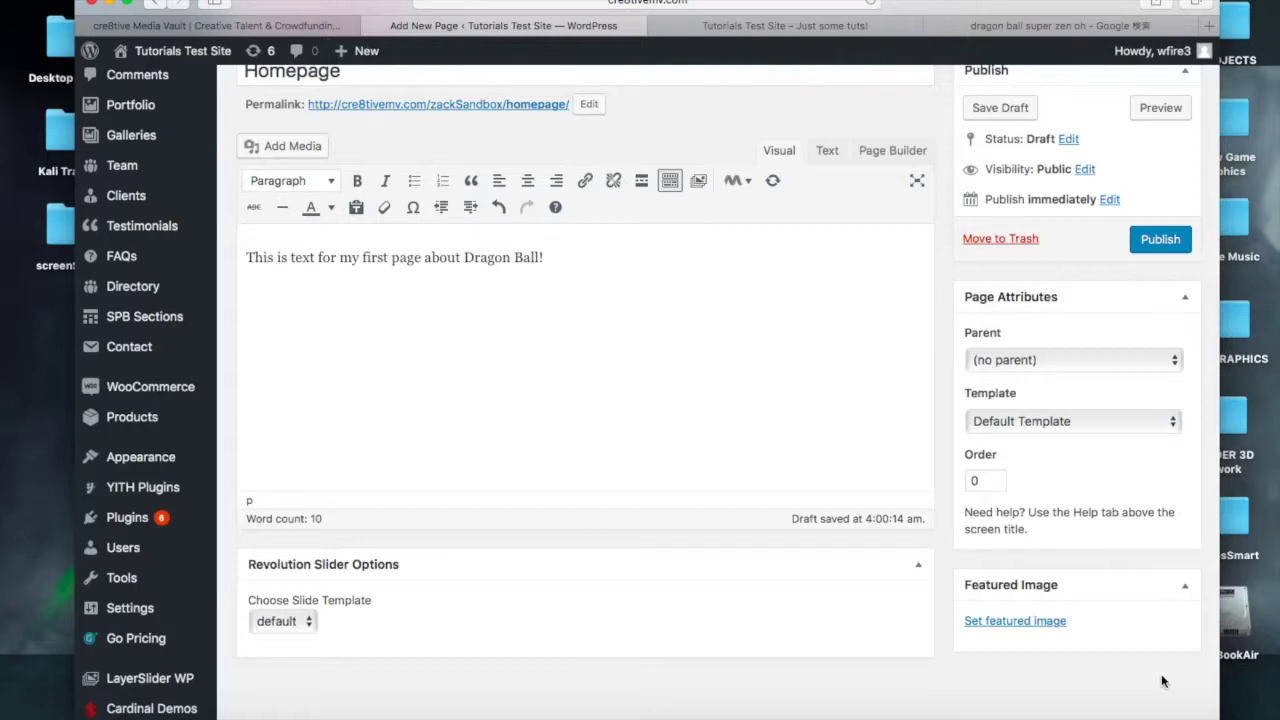
click(851, 400)
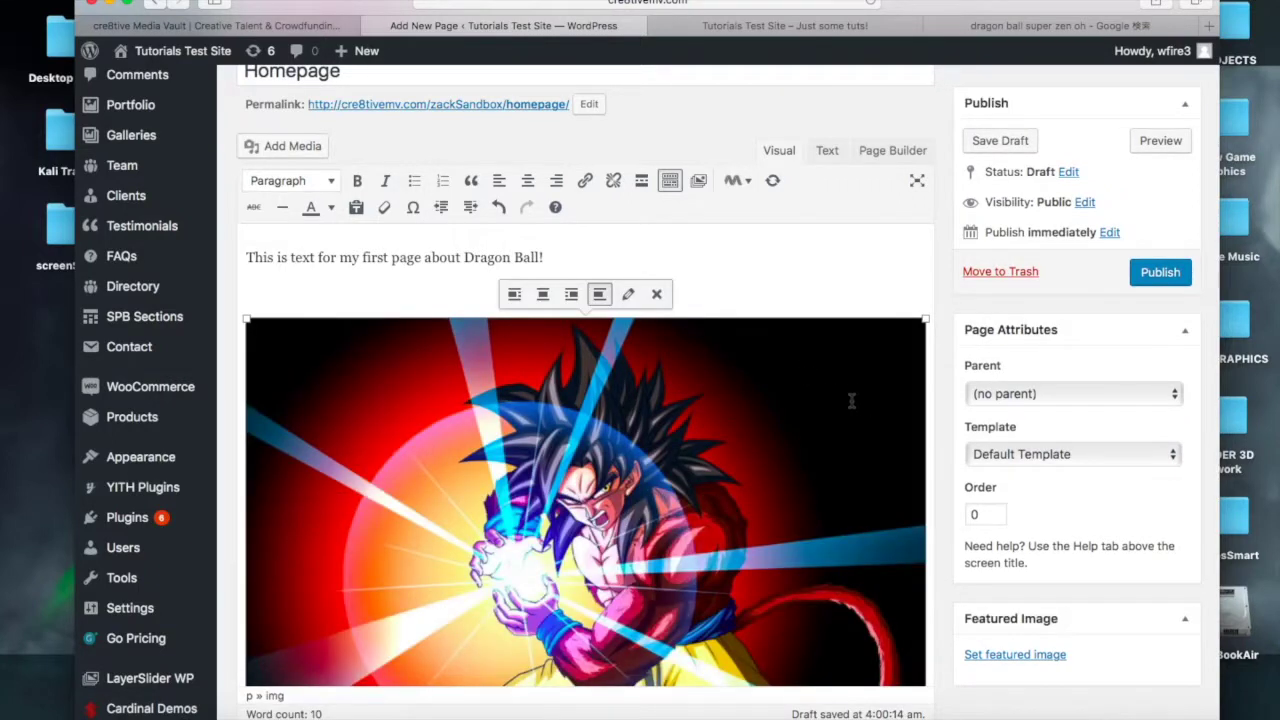
scroll(851, 400, down, 1)
drag(923, 265, 690, 520)
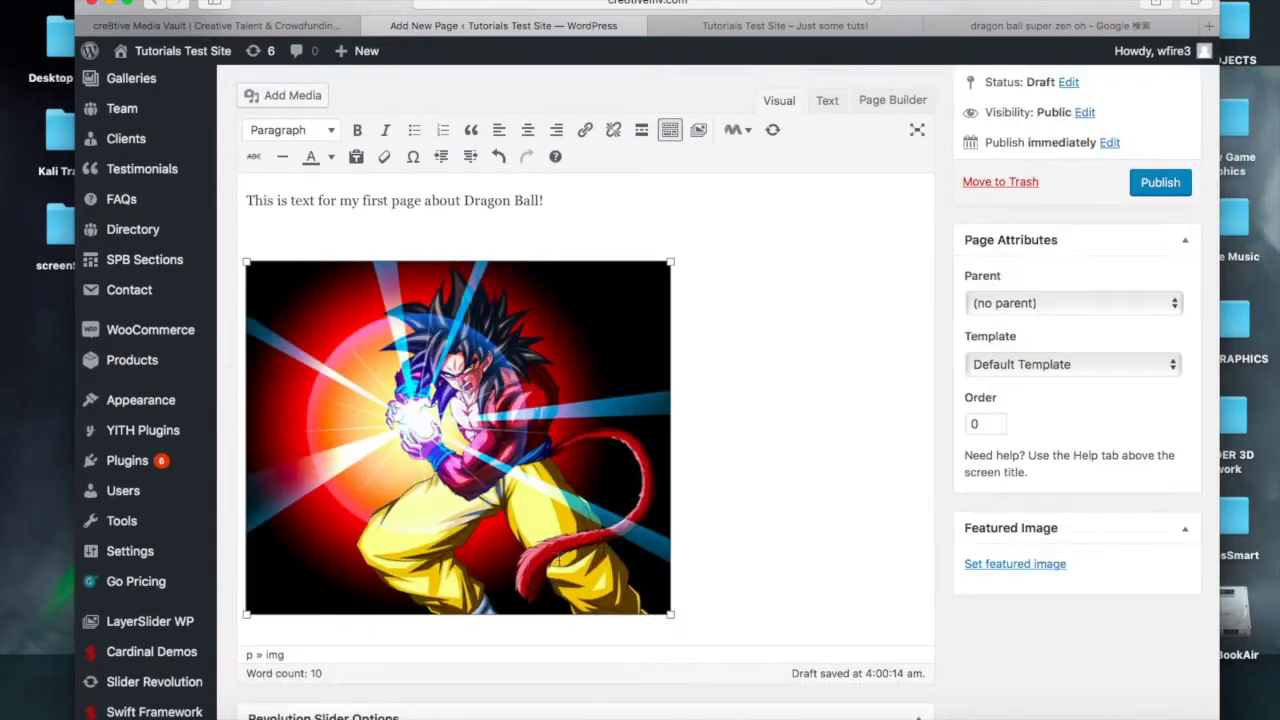
- Colour the words "Dragon Ball!" red-violet and make "first page" bold in the body text
scroll(535, 500, up, 5)
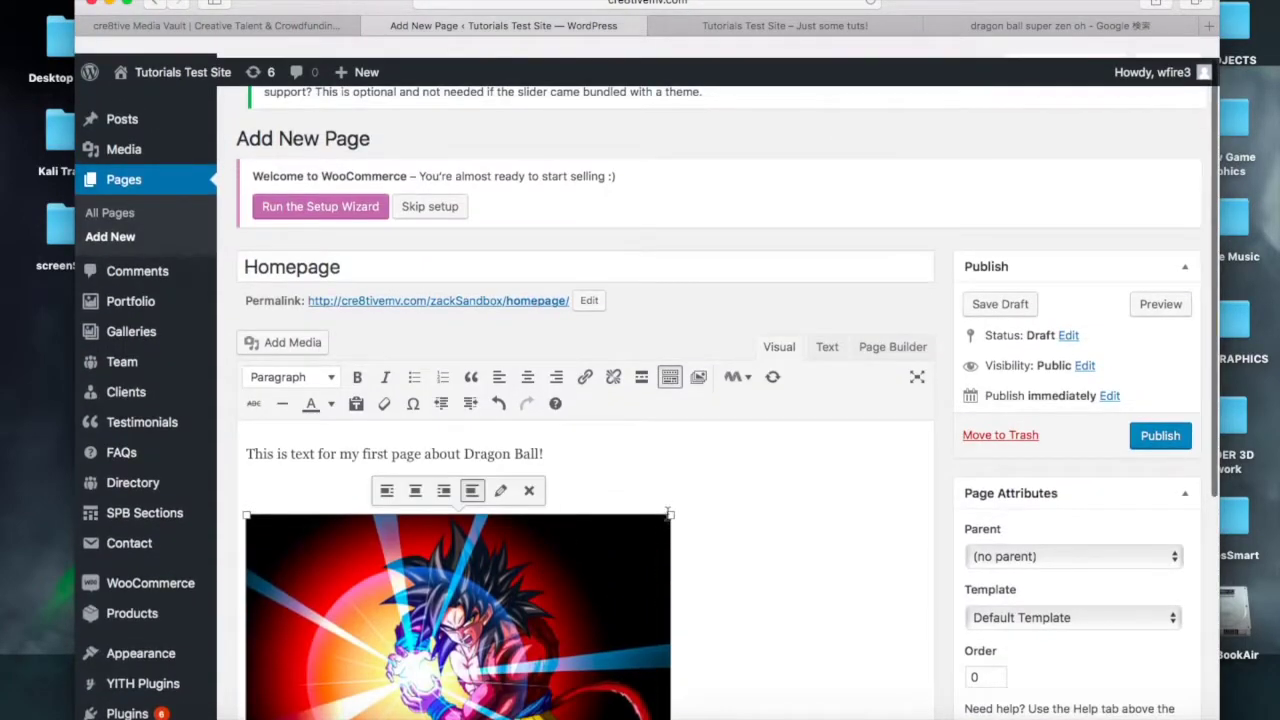
scroll(559, 453, down, 3)
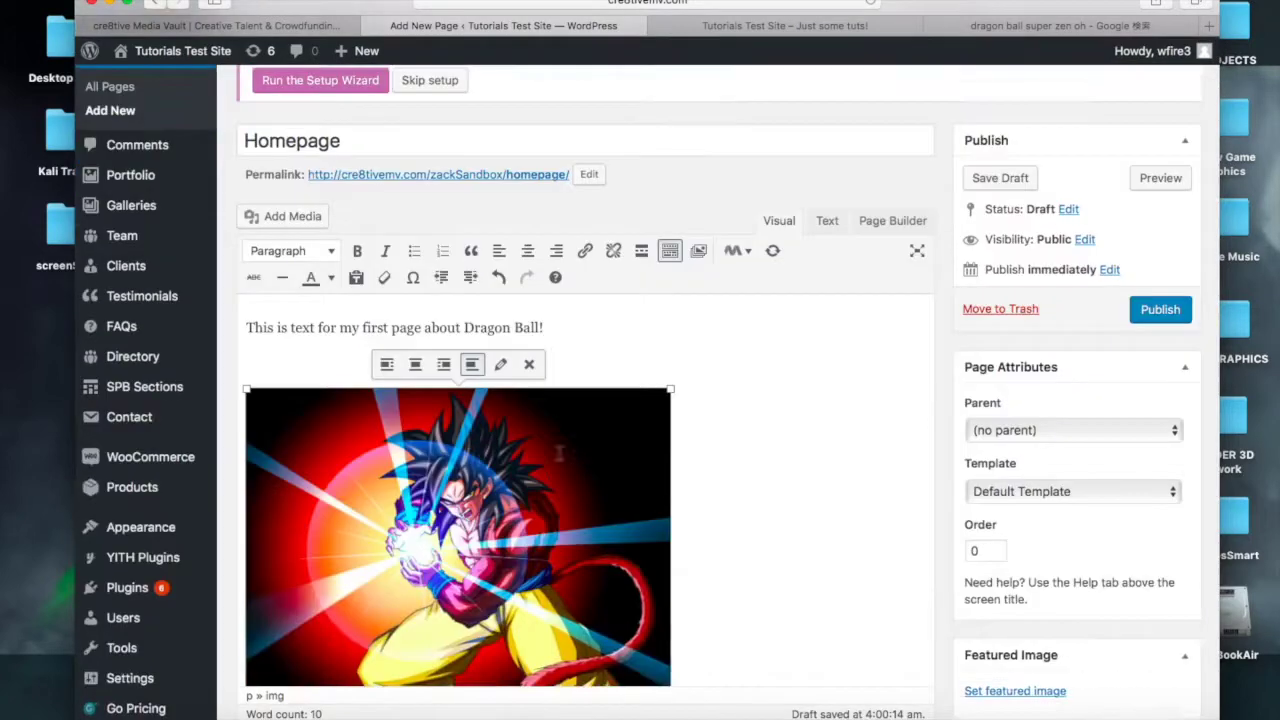
scroll(565, 390, up, 2)
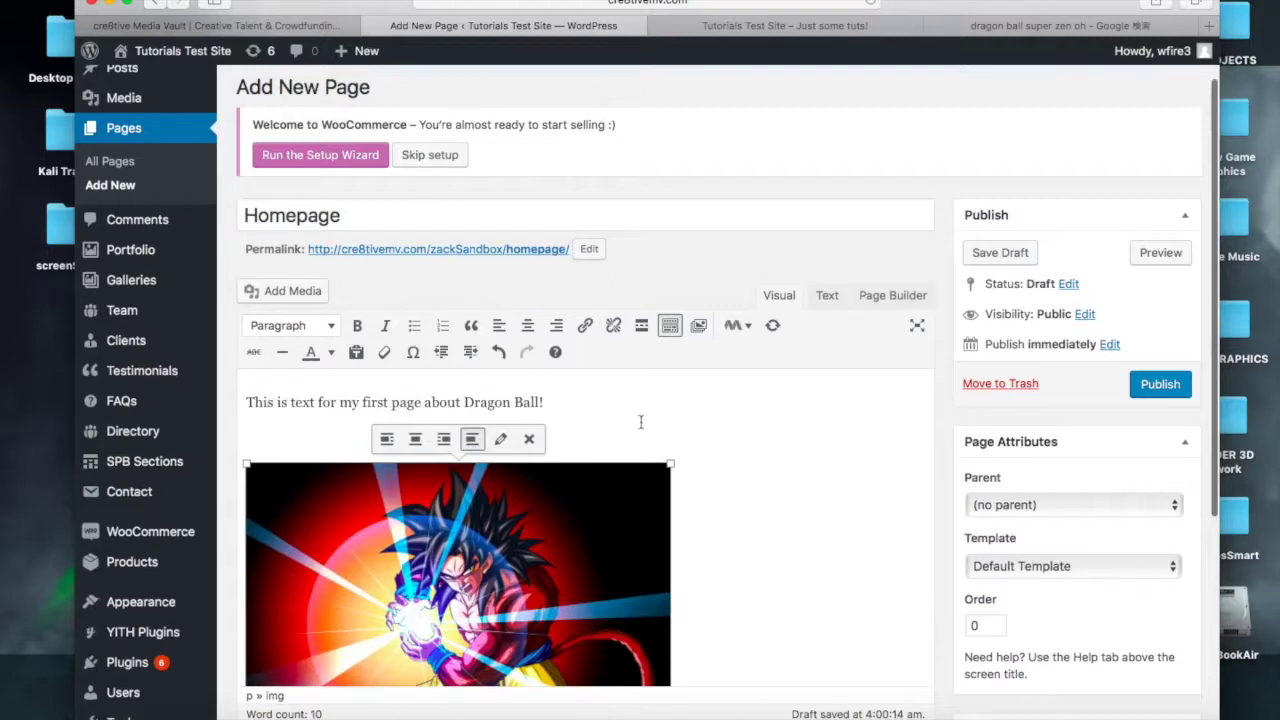
drag(554, 403, 463, 402)
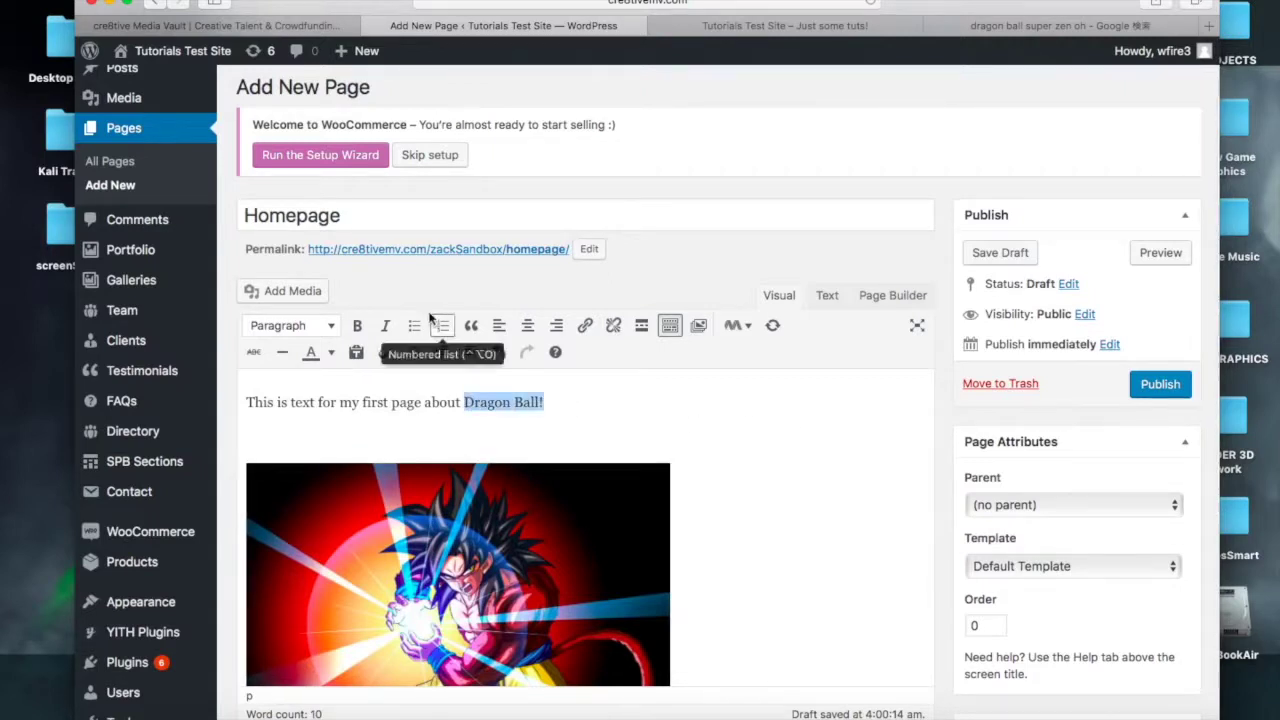
click(331, 352)
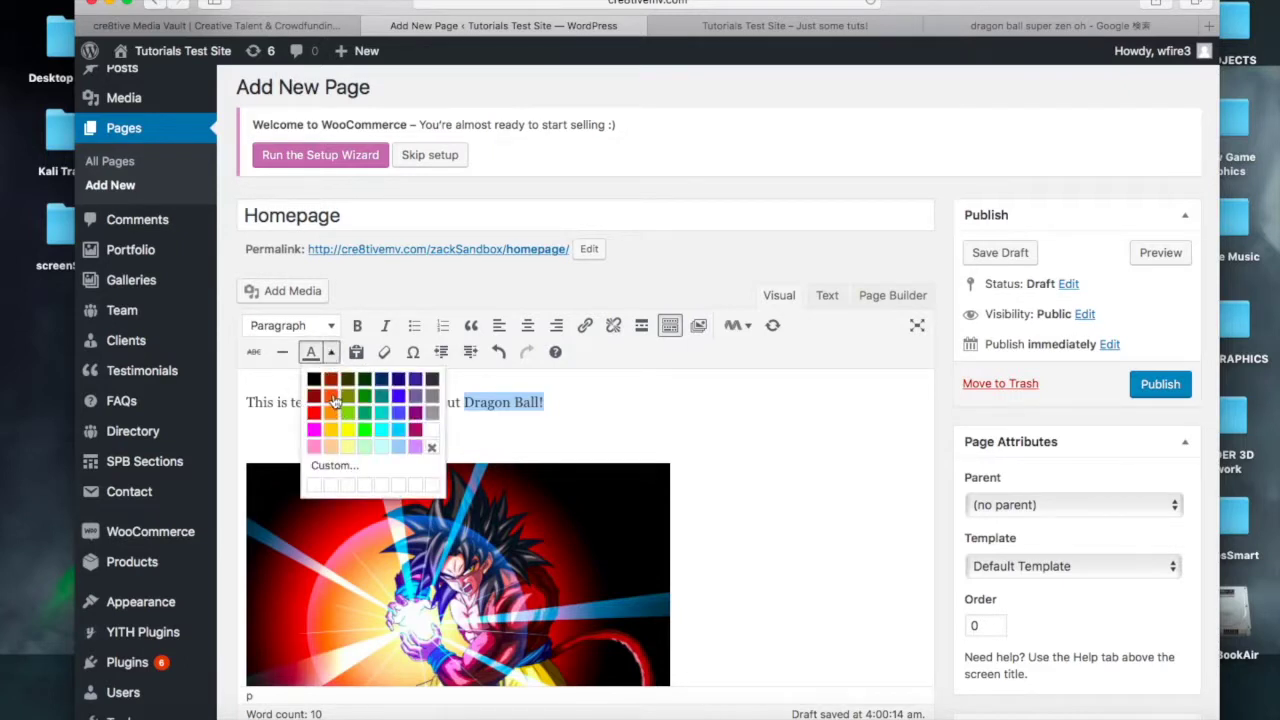
click(418, 432)
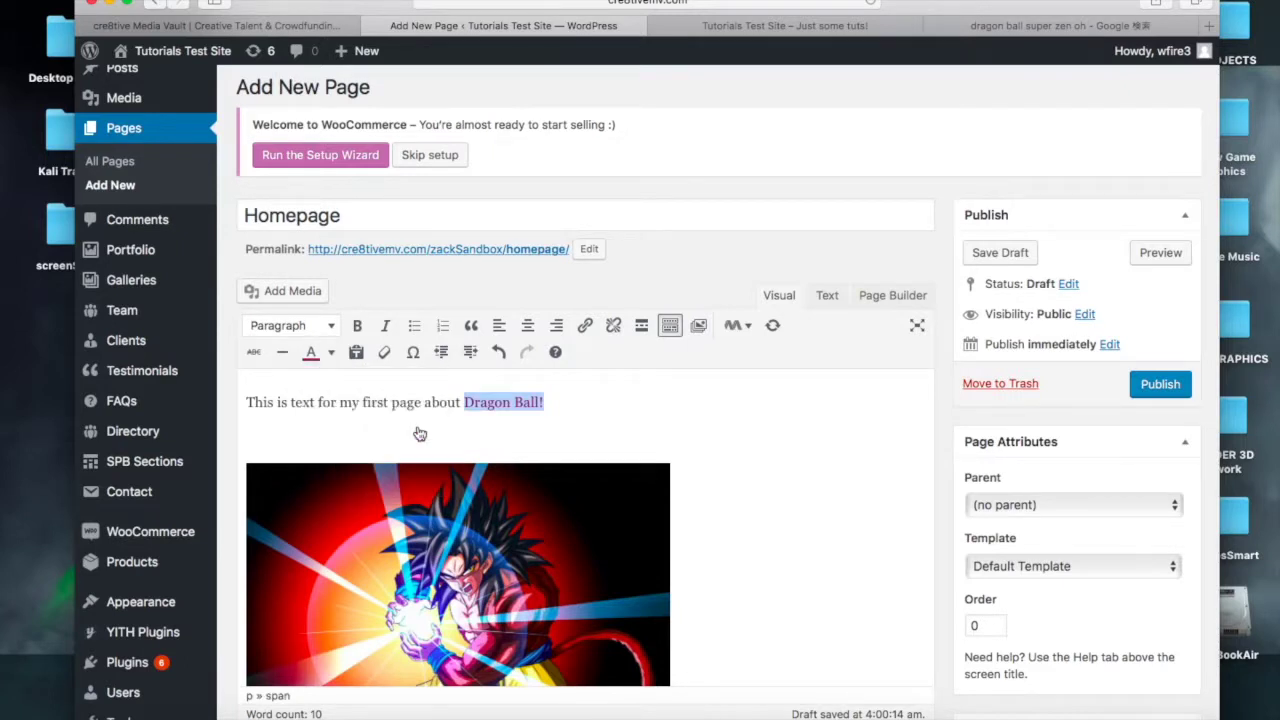
click(646, 388)
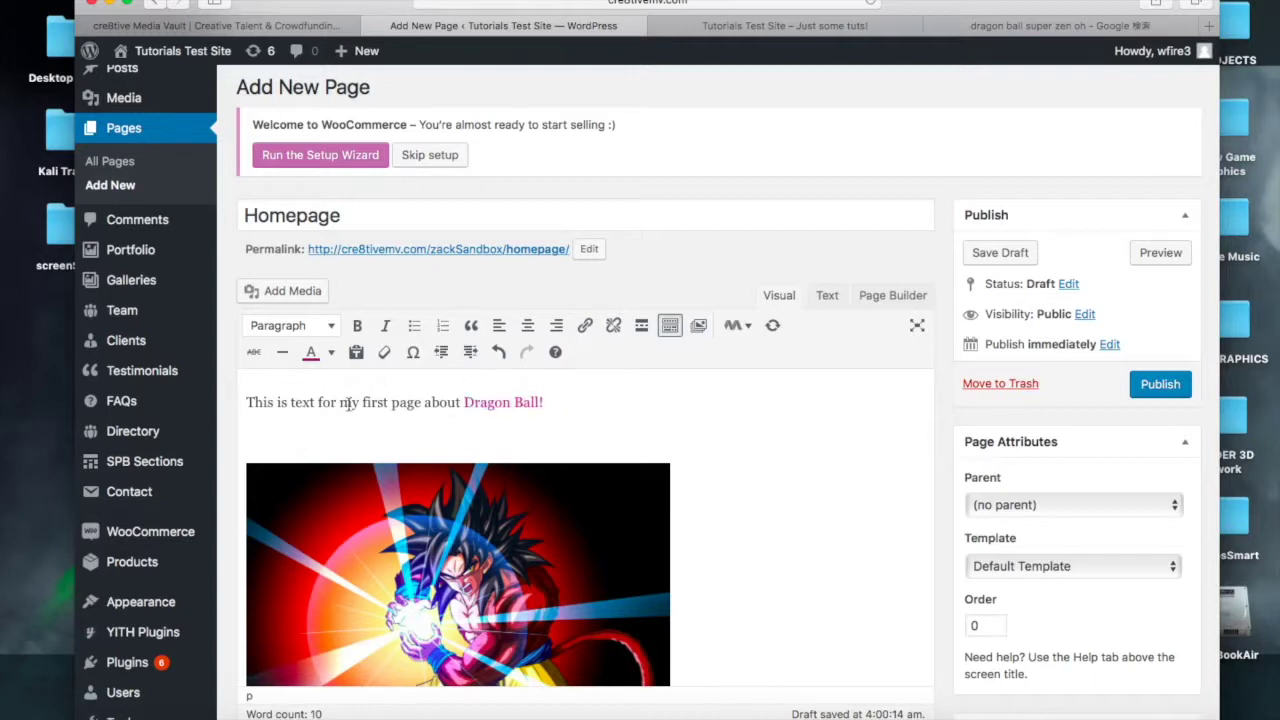
drag(363, 403, 422, 403)
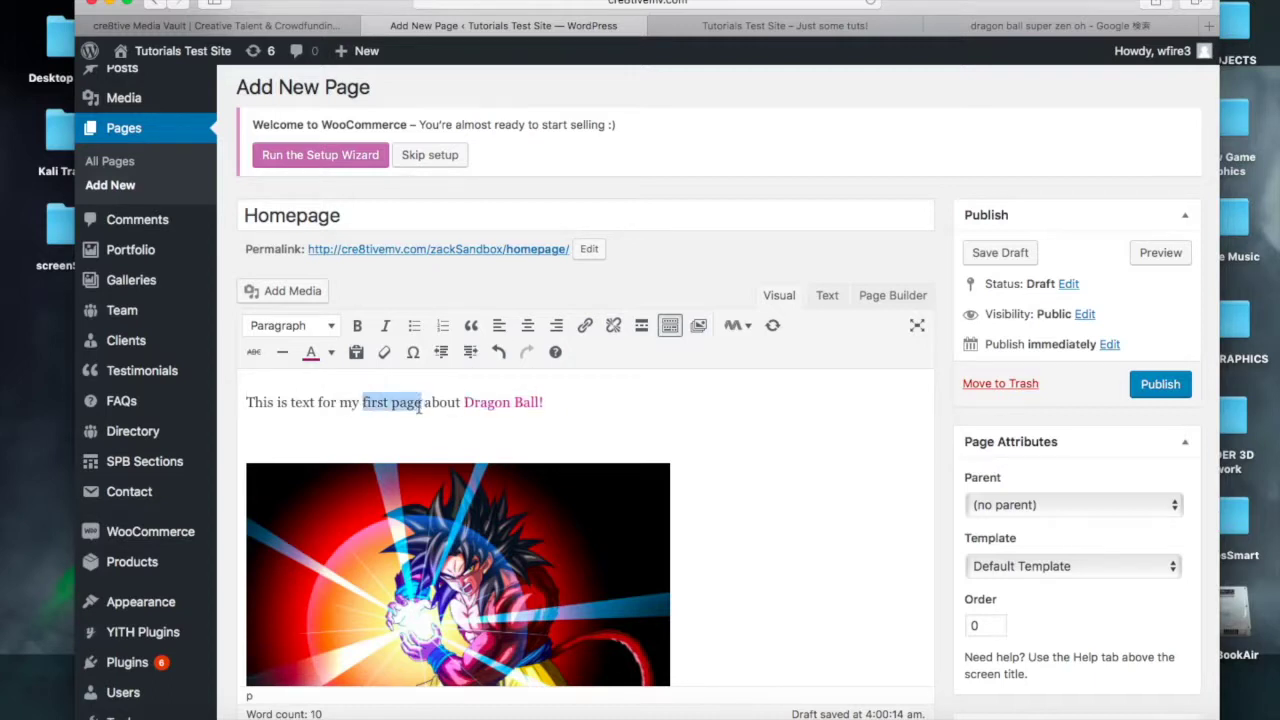
click(357, 325)
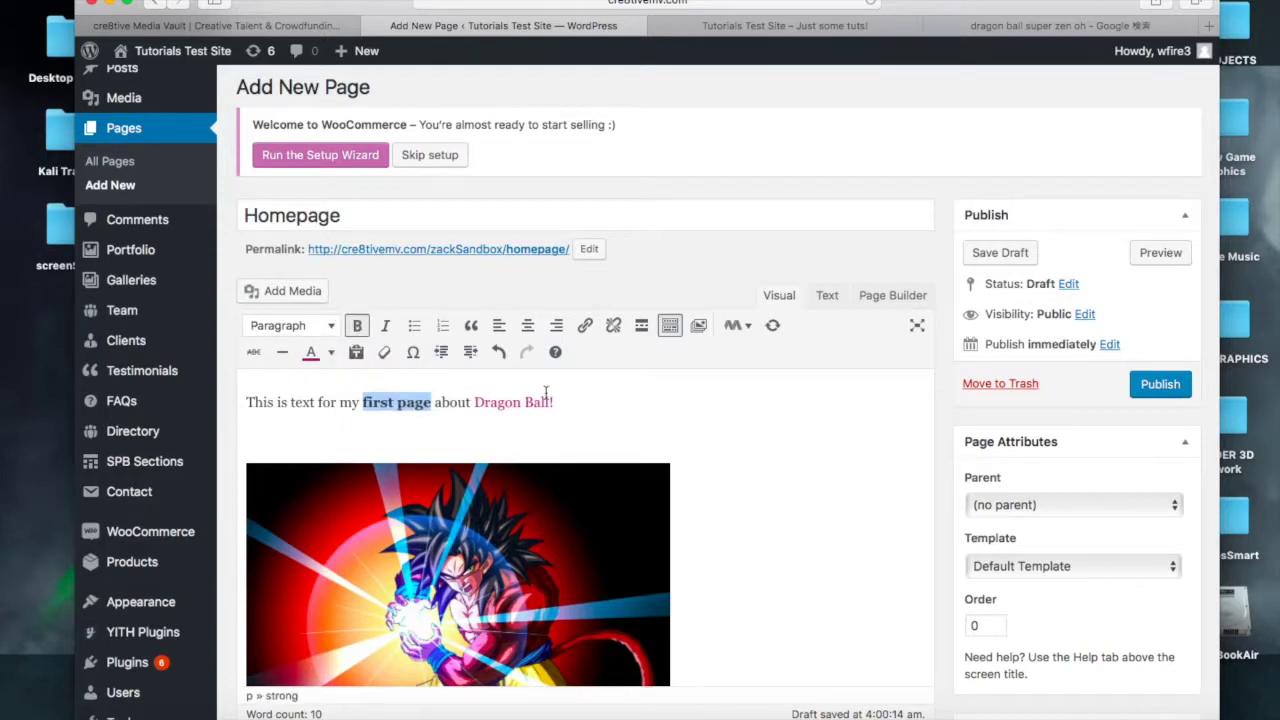
drag(475, 402, 552, 402)
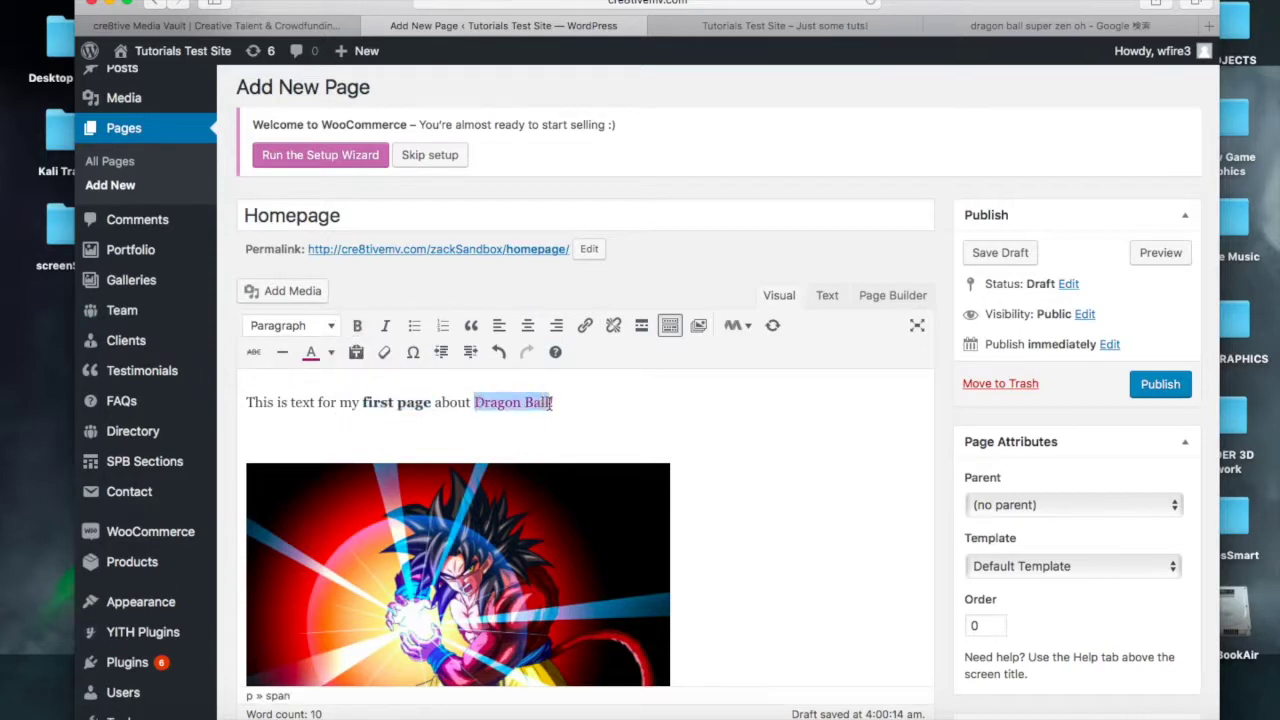
click(585, 325)
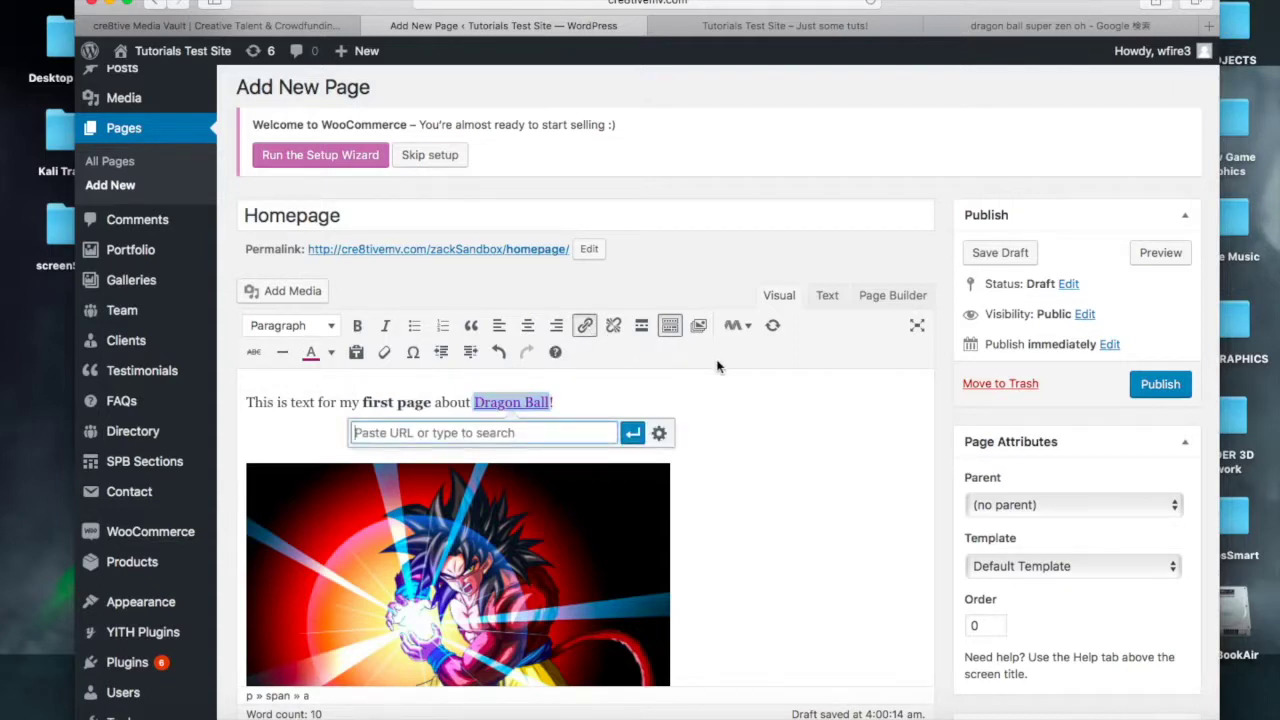
text(htt)
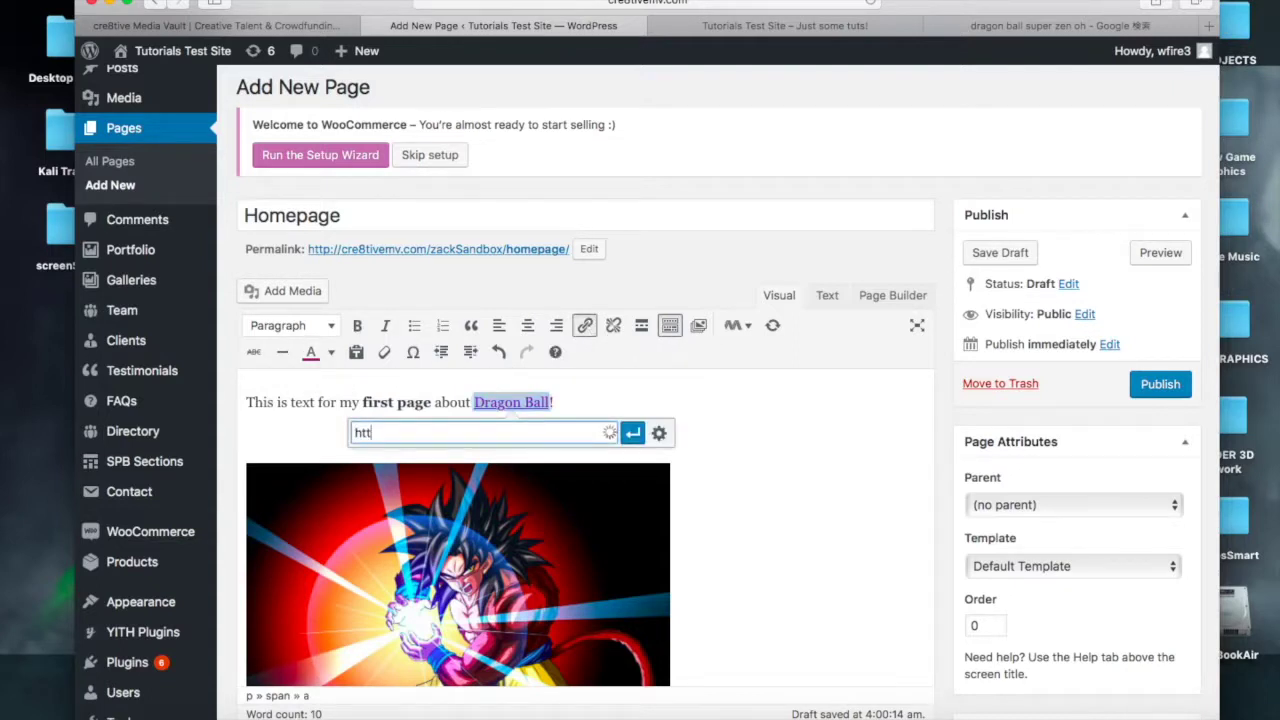
text(p://cre8tivemv.com)
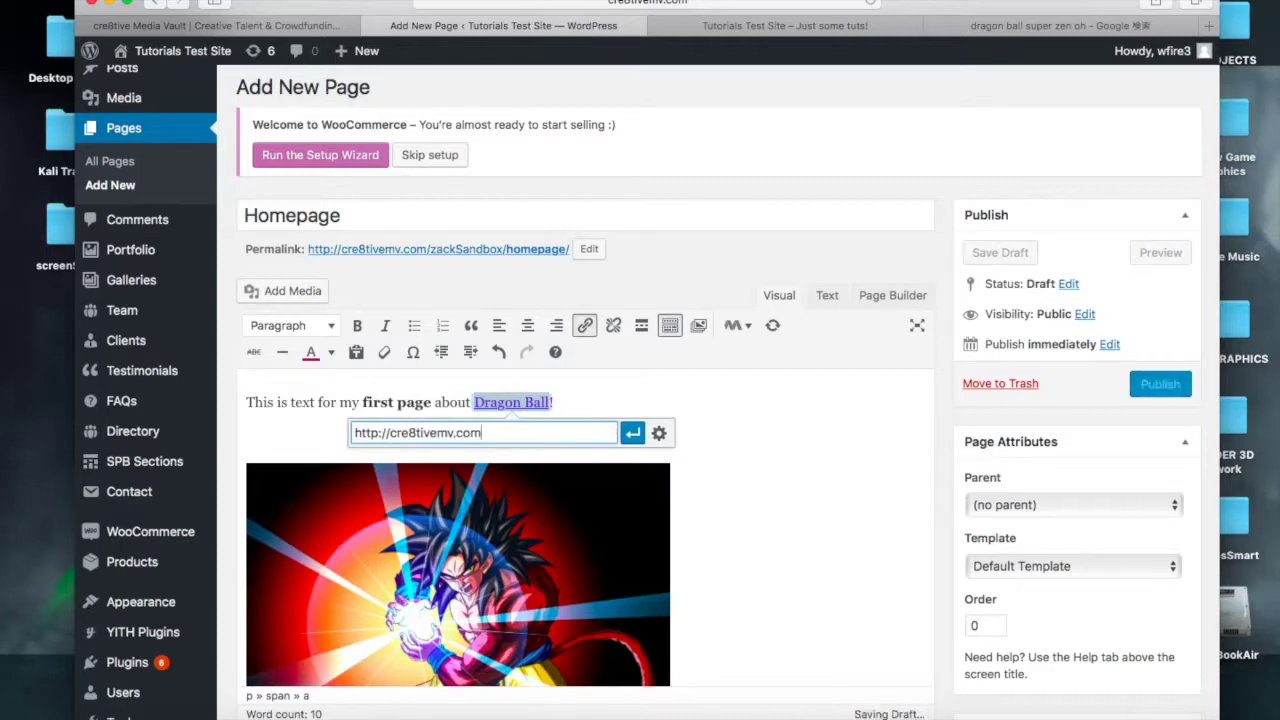
key(Return)
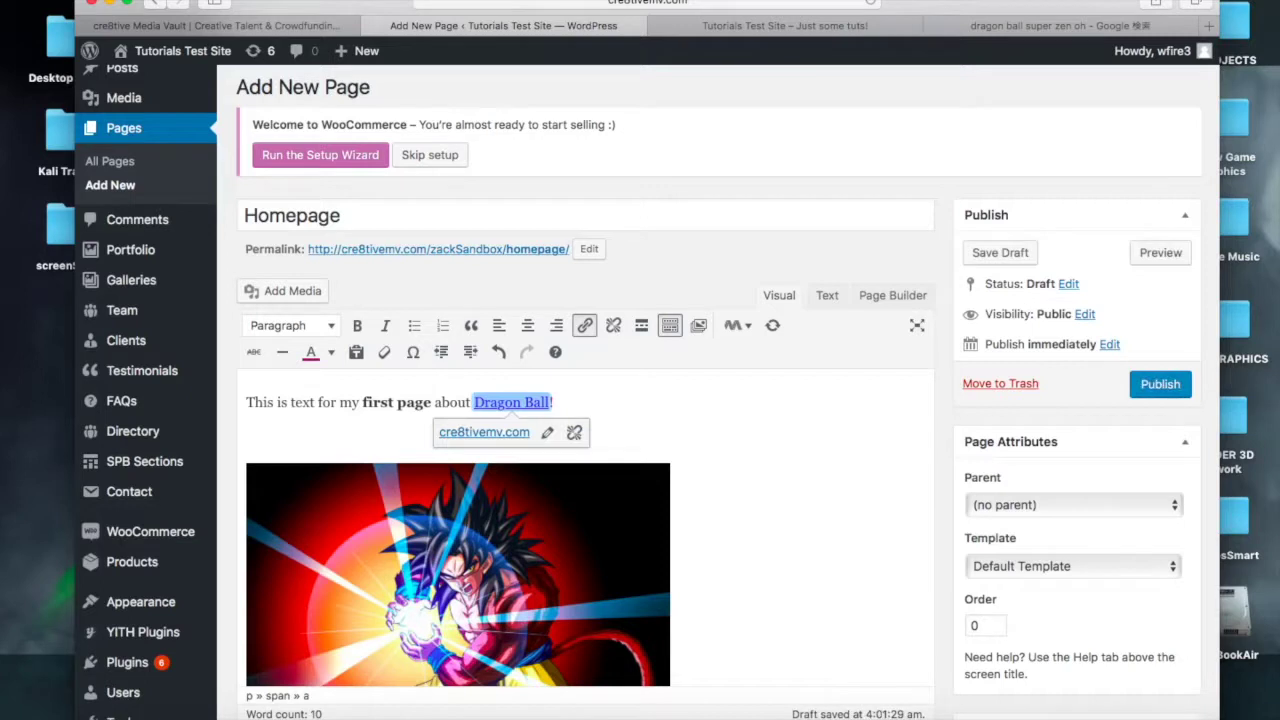
- Add a new line reading "Sample Page" above the body text of the Homepage page
click(640, 431)
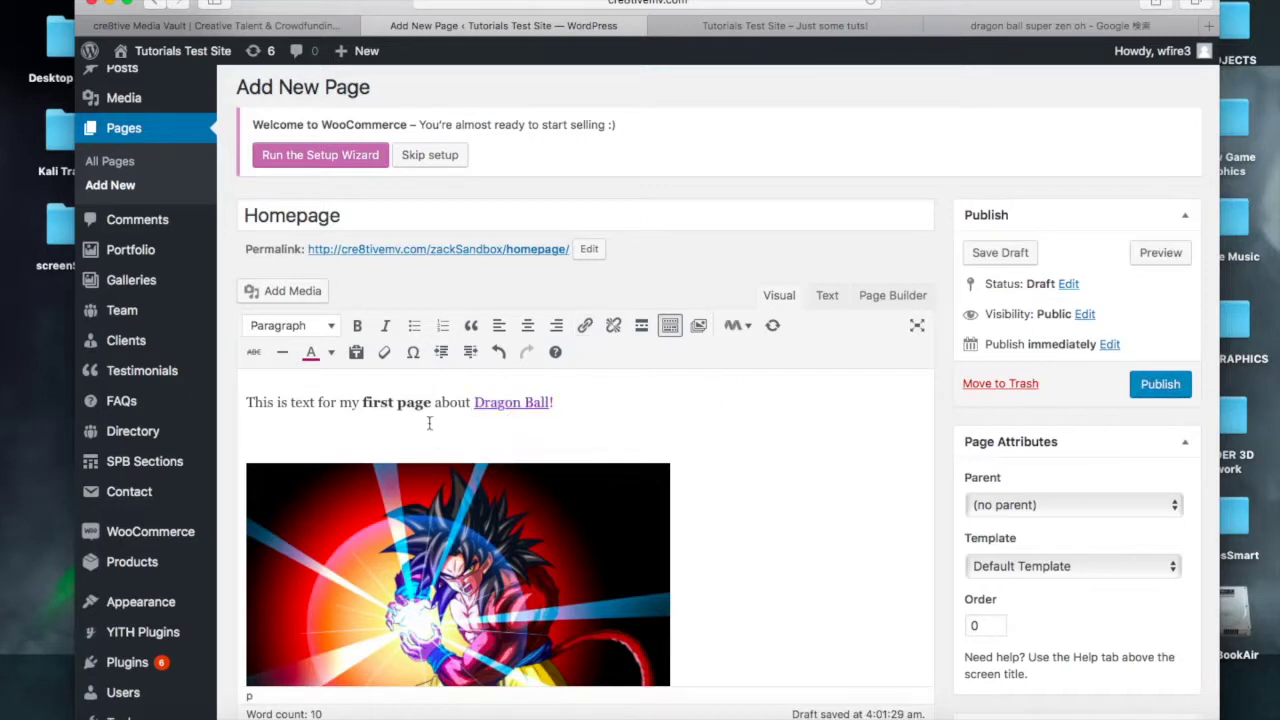
click(248, 402)
key(Return)
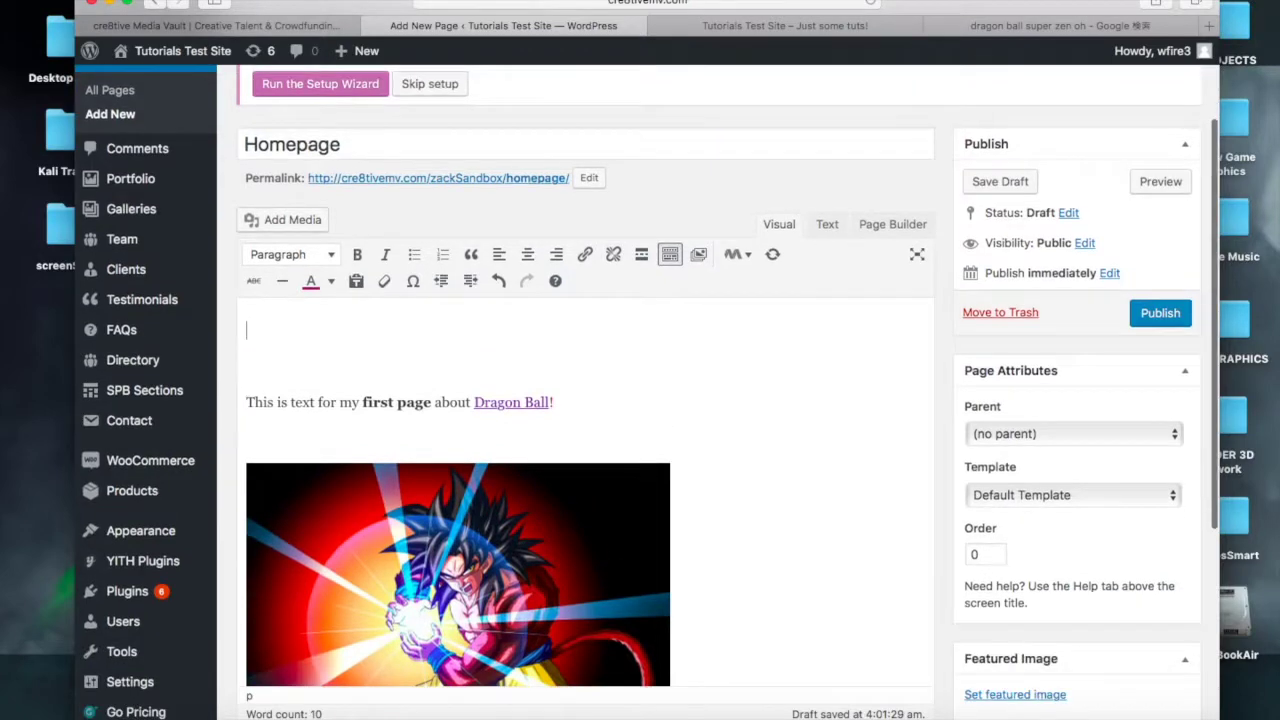
text(Sample Page)
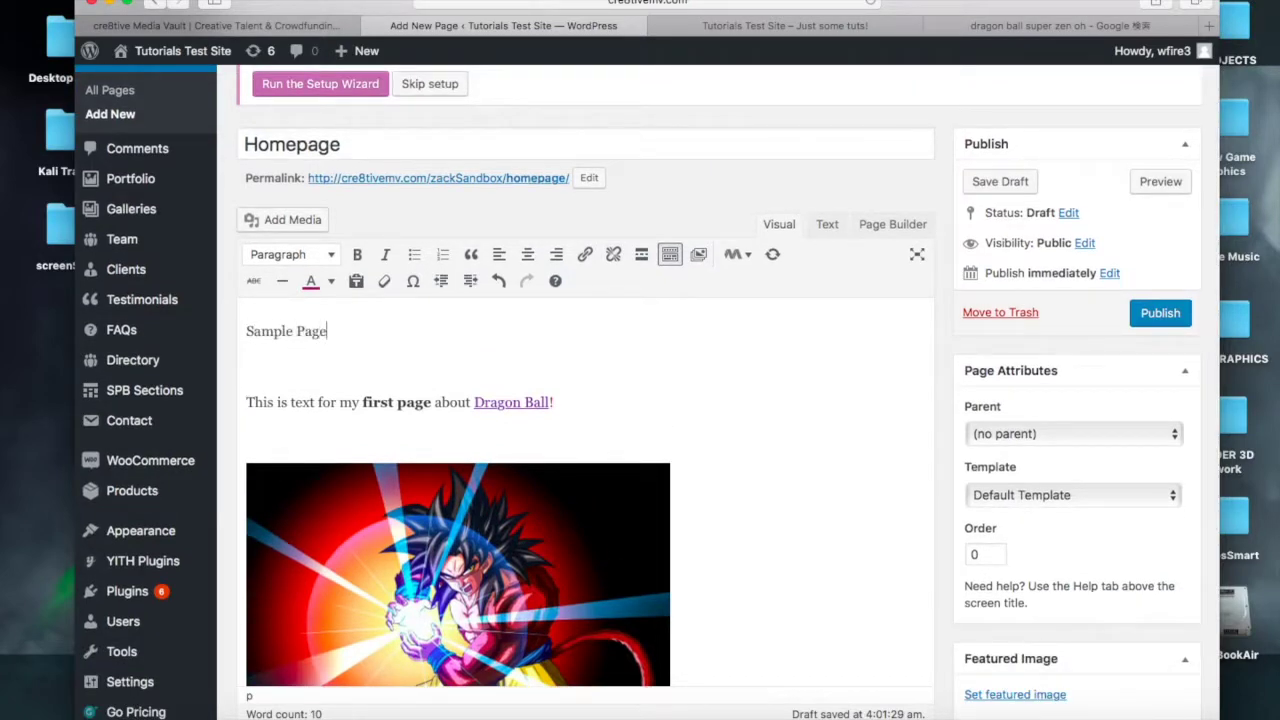
- Format the "Sample Page" line as Heading 3 and centre it
drag(344, 338, 234, 332)
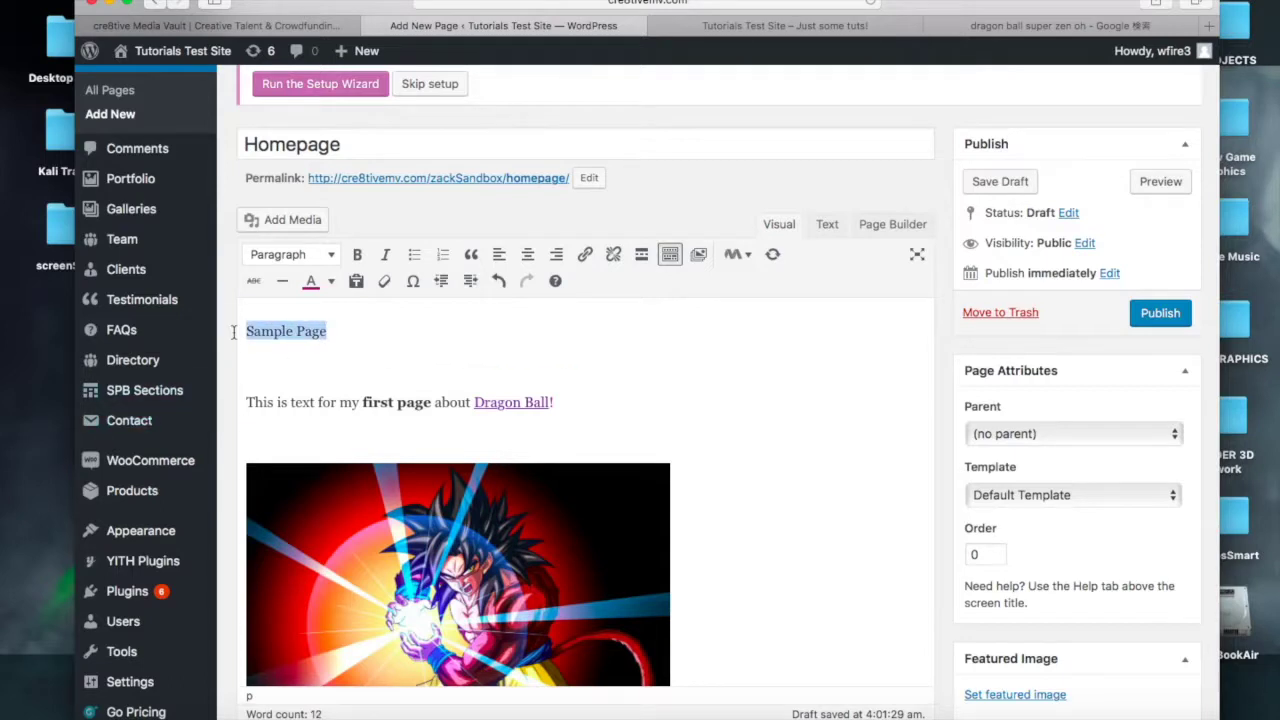
click(322, 259)
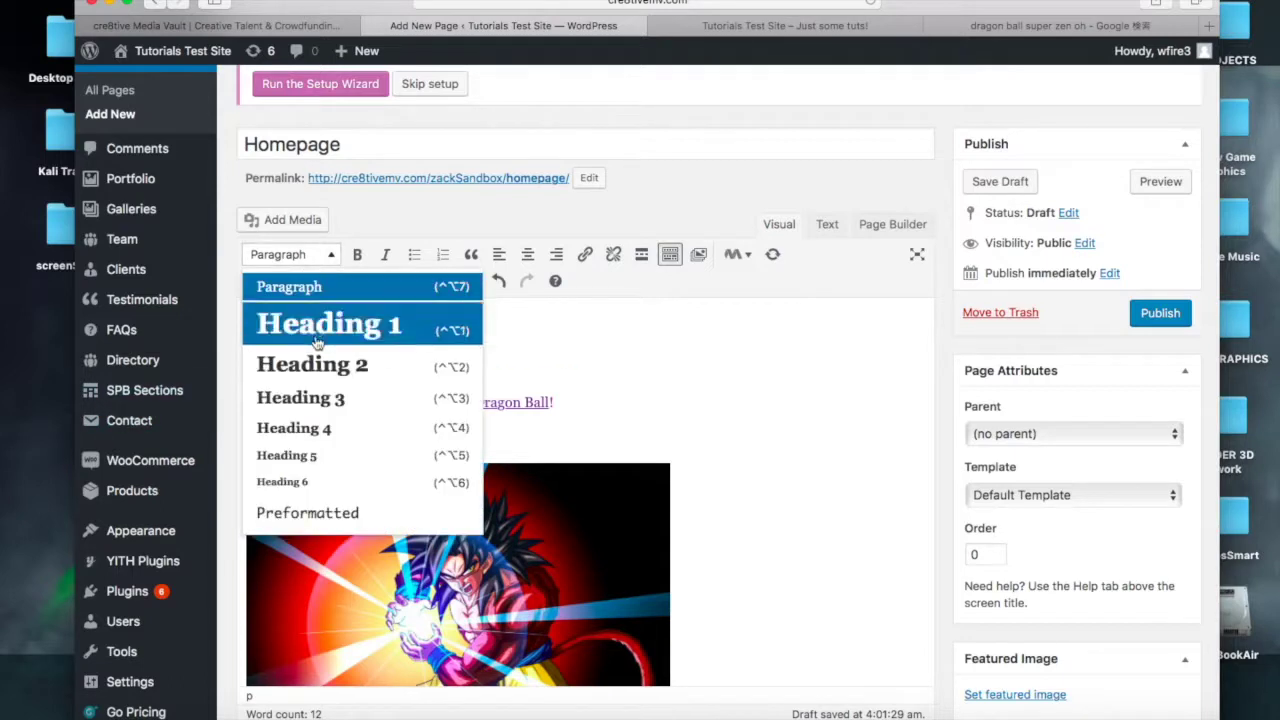
click(333, 399)
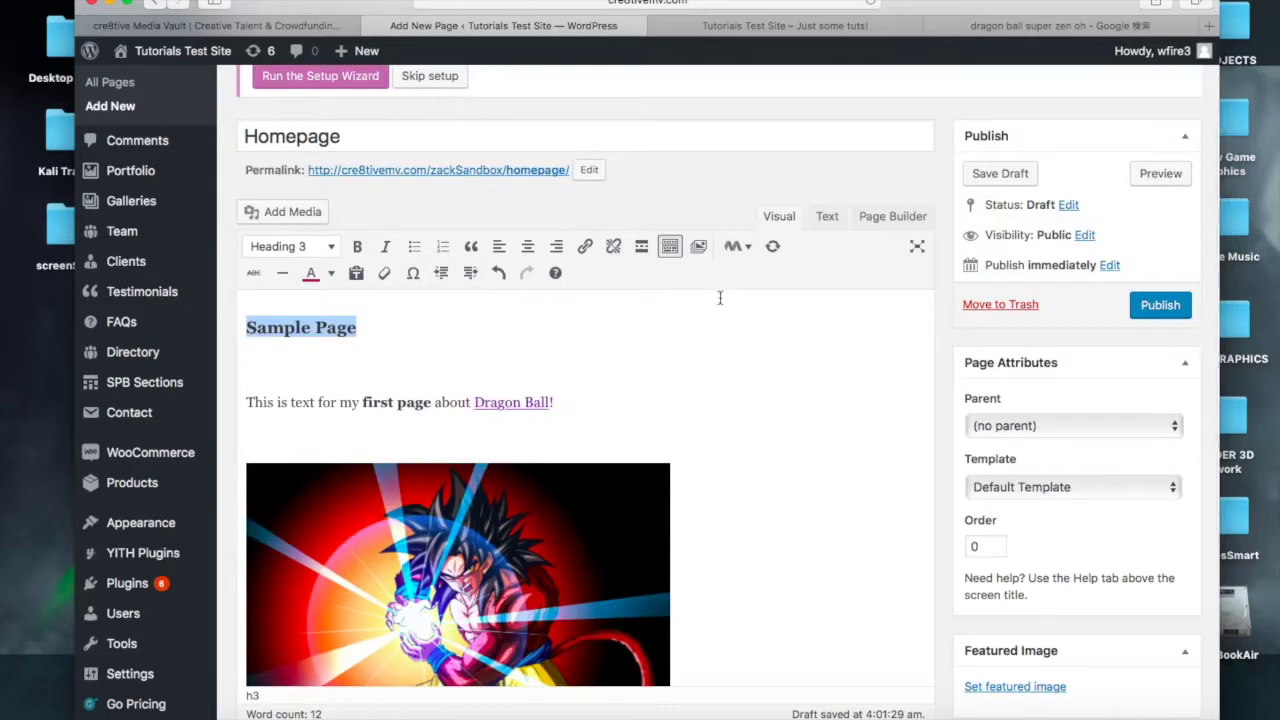
click(528, 247)
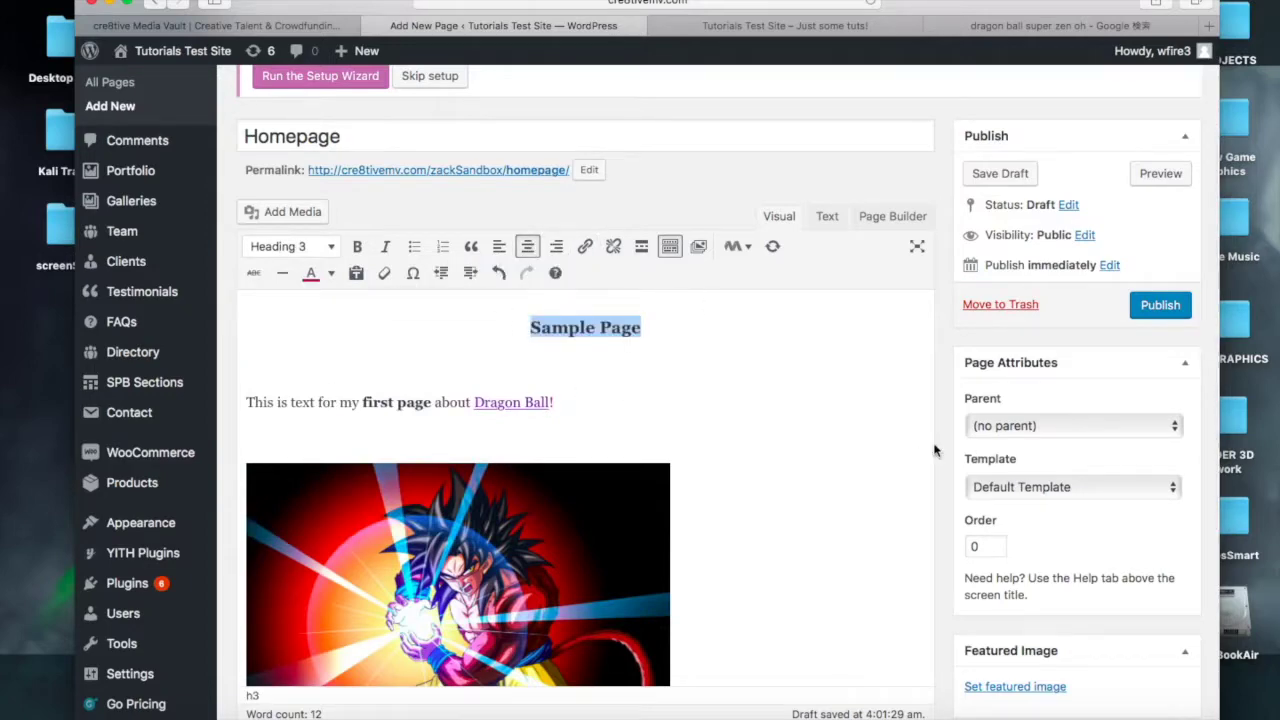
- Review the heading, body text and image of the page in the editor
click(870, 458)
scroll(870, 458, down, 10)
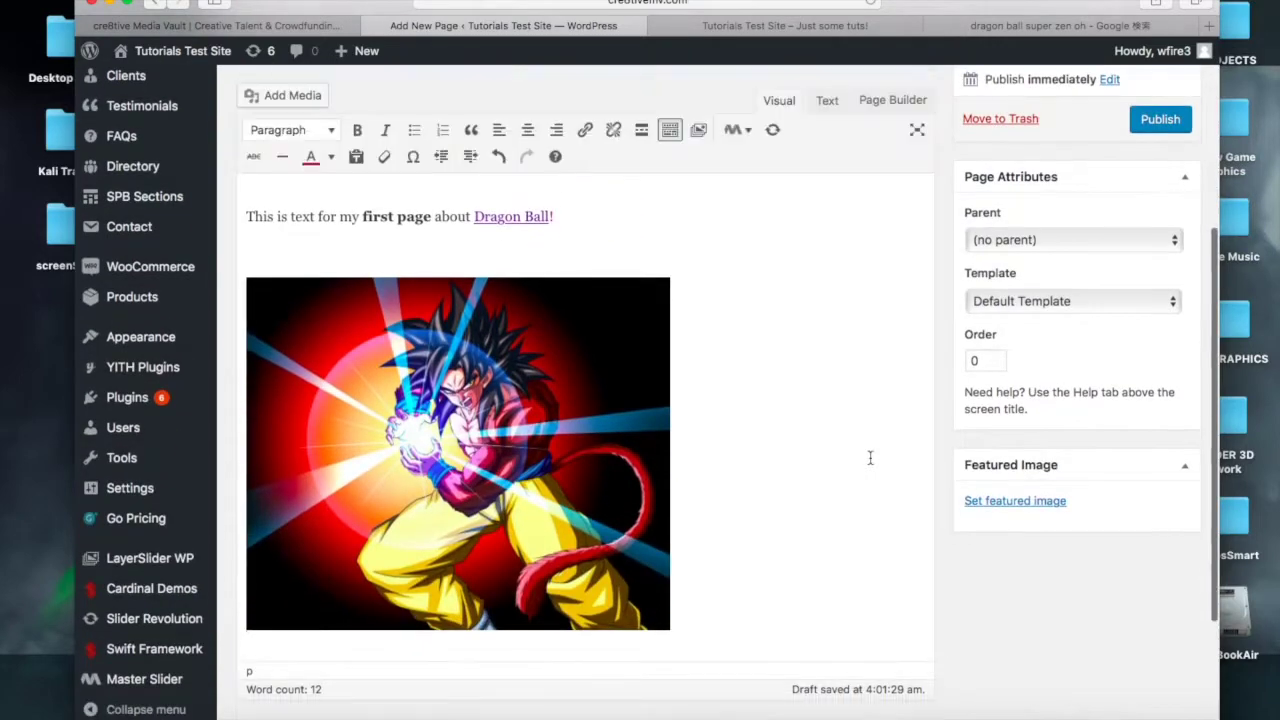
scroll(870, 448, up, 5)
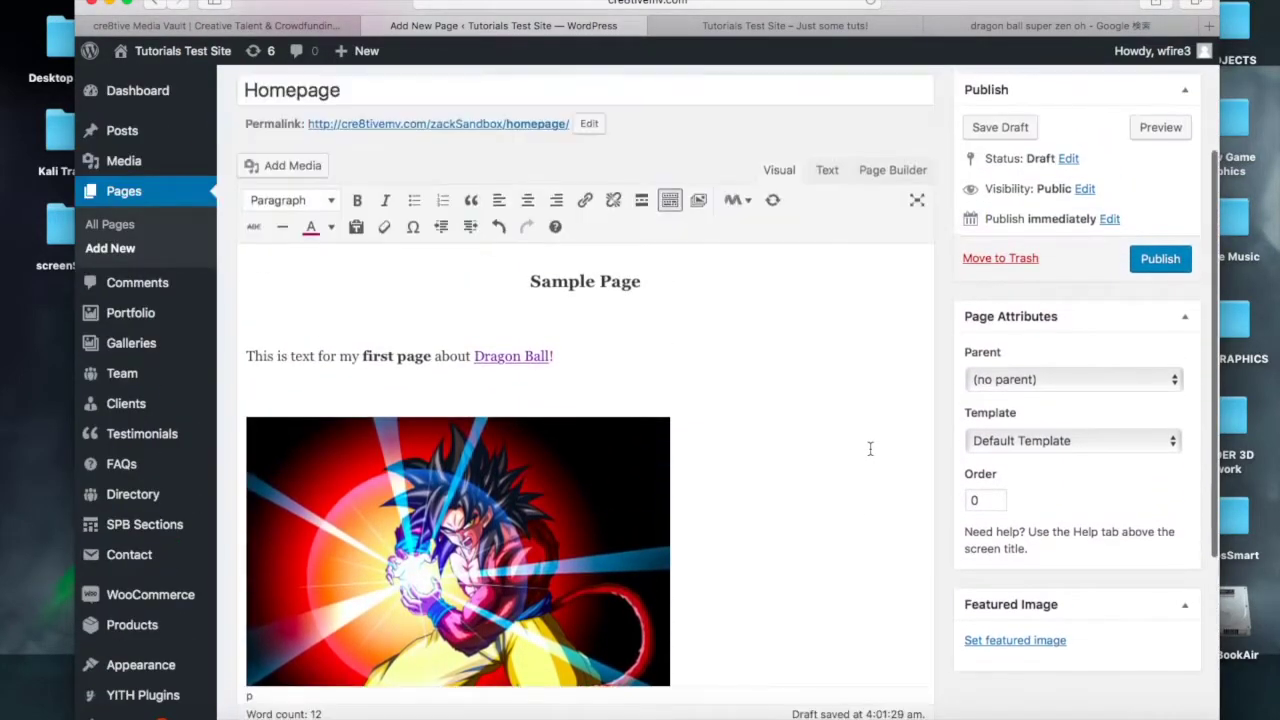
scroll(870, 448, down, 6)
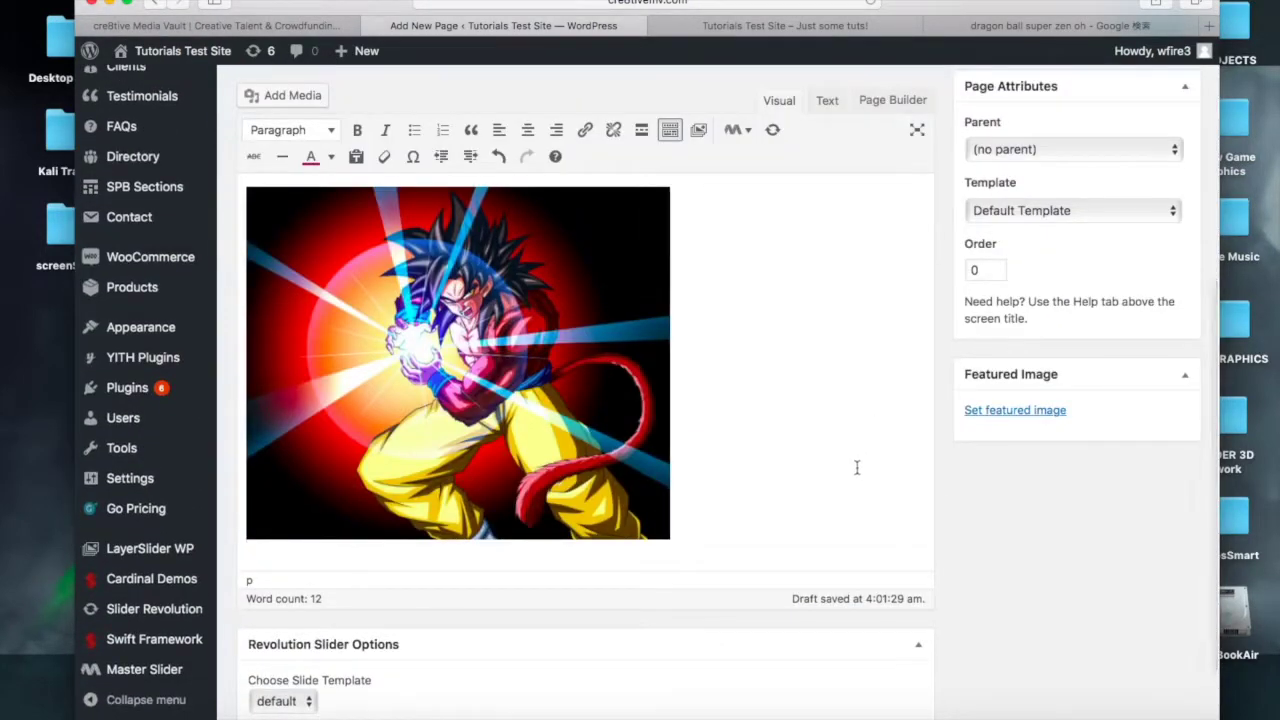
key(Return)
scroll(778, 368, up, 3)
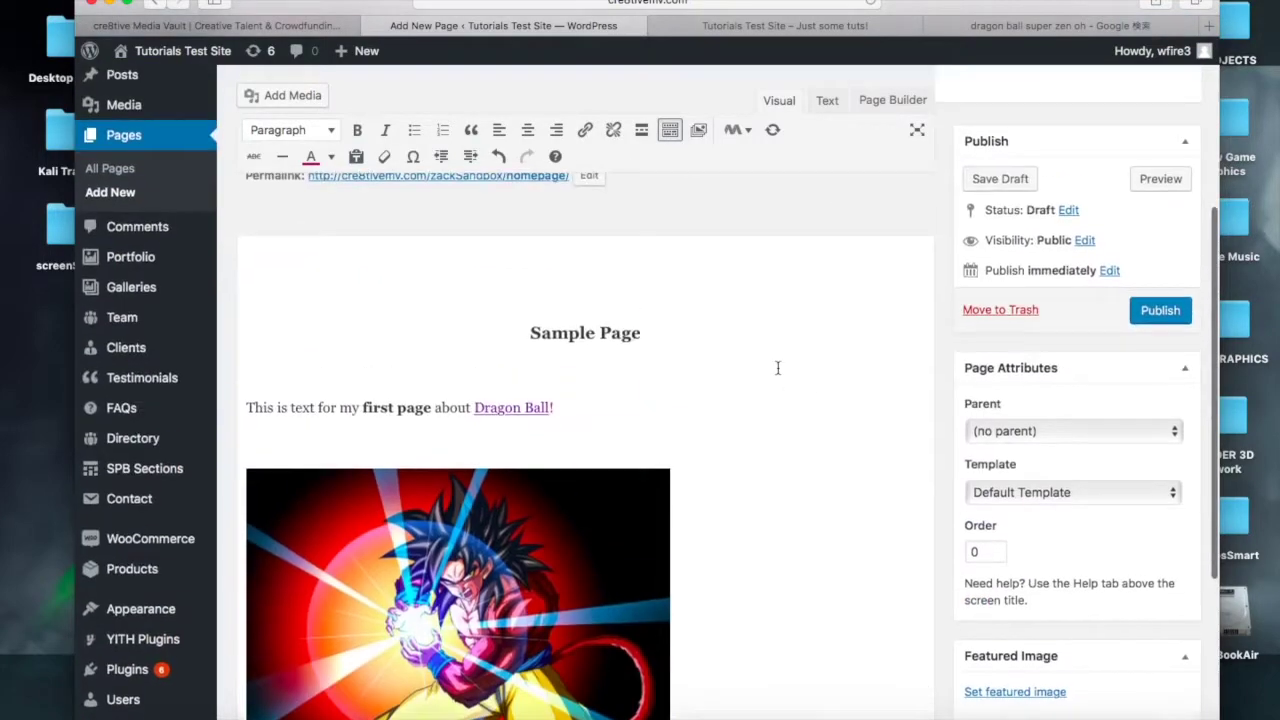
scroll(778, 368, down, 4)
scroll(778, 368, up, 6)
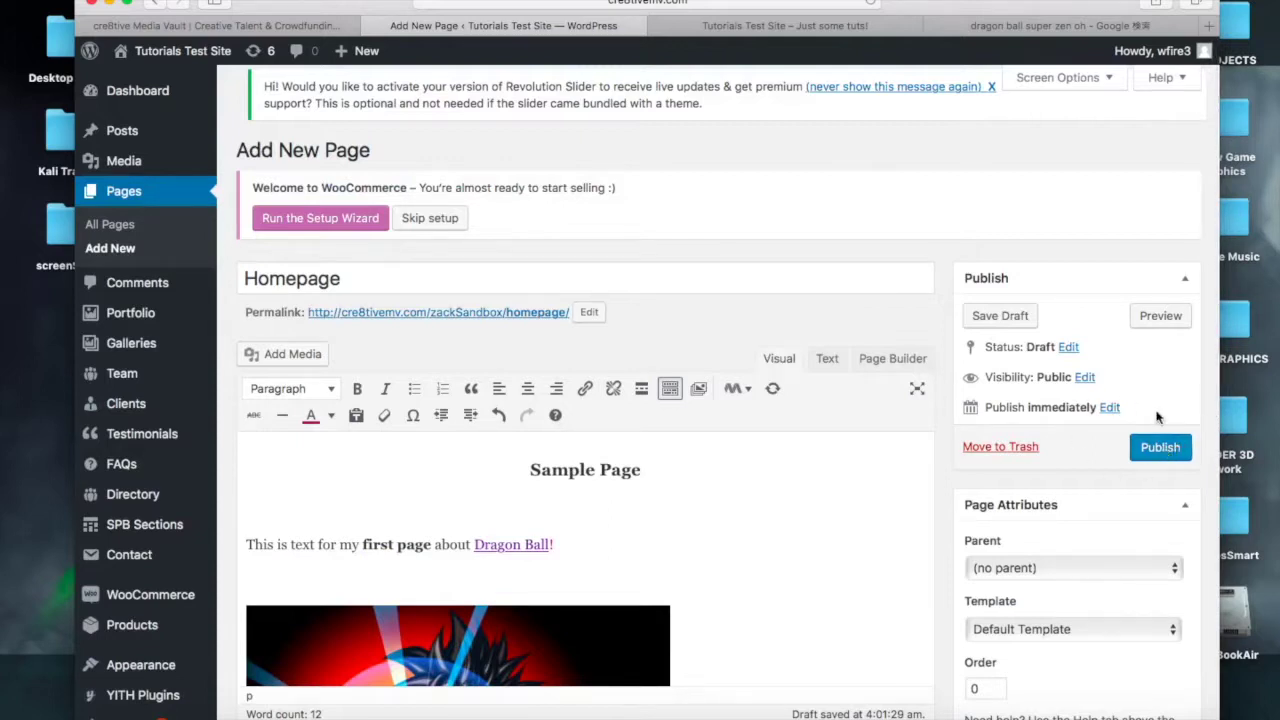
- Preview the Homepage page and examine how its heading, linked text and image appear on the site
click(1170, 318)
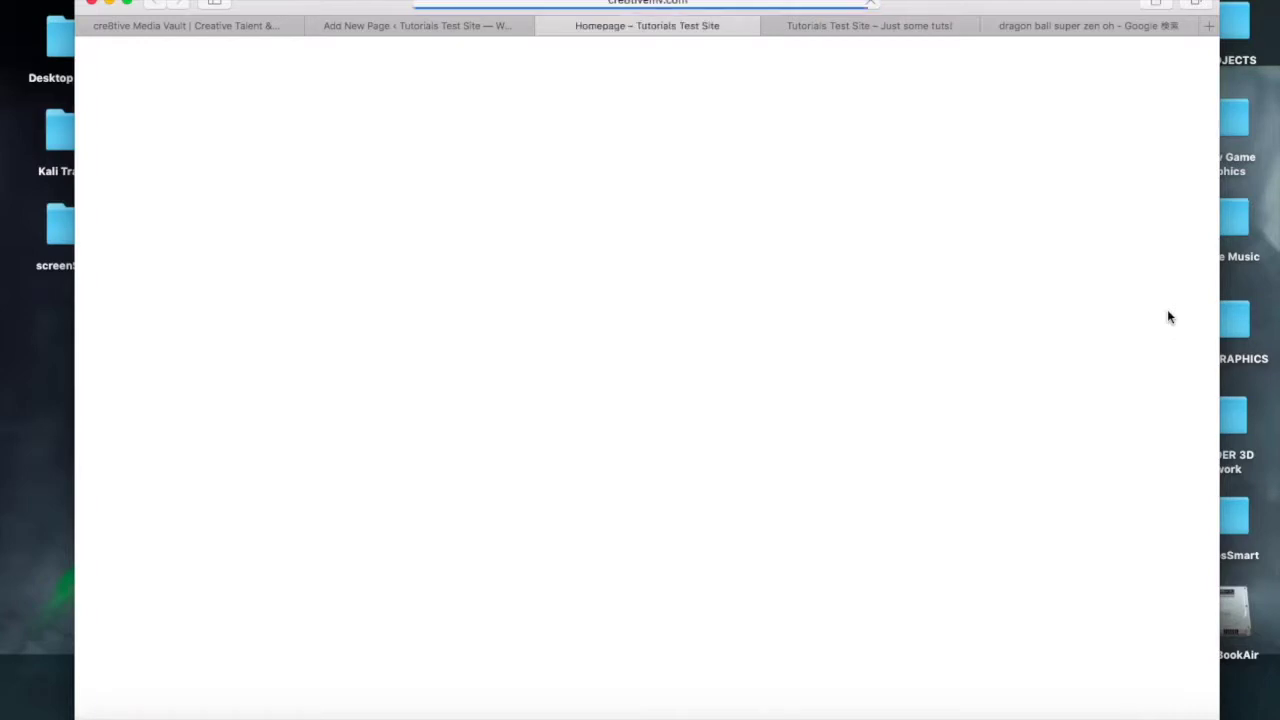
scroll(937, 437, down, 10)
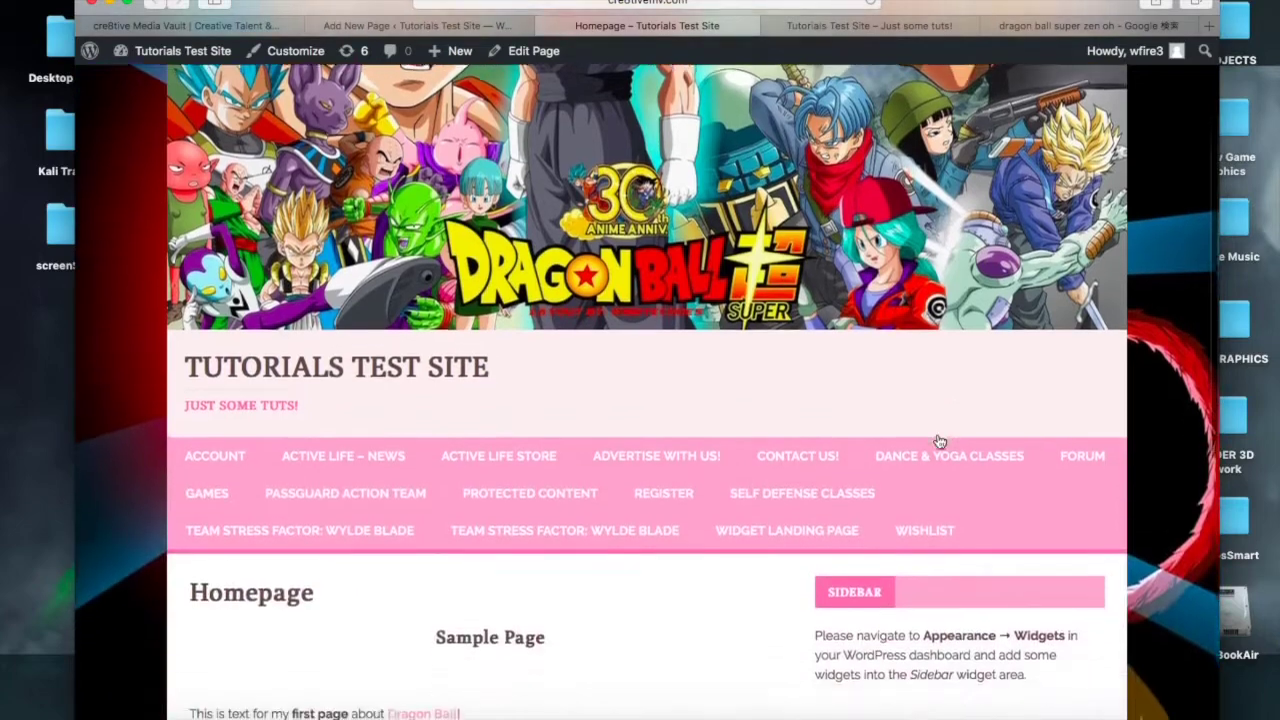
scroll(700, 420, up, 1)
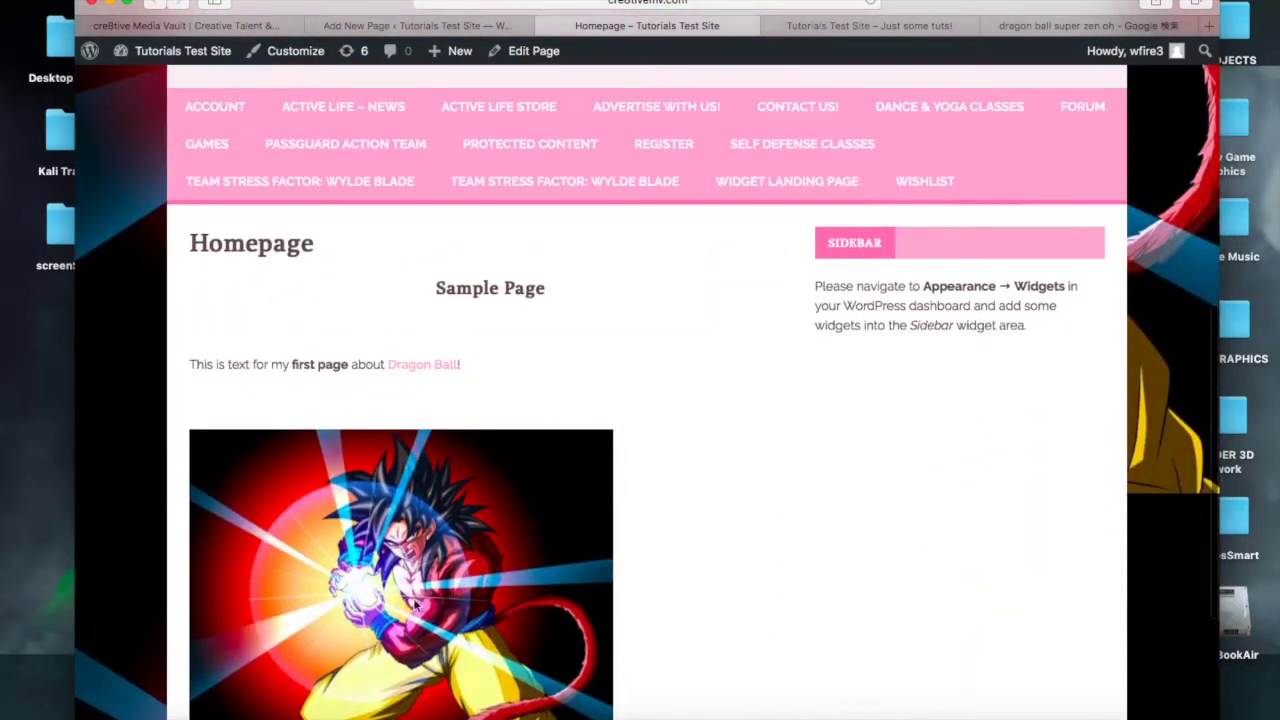
scroll(363, 391, down, 3)
scroll(363, 391, up, 4)
scroll(363, 391, down, 4)
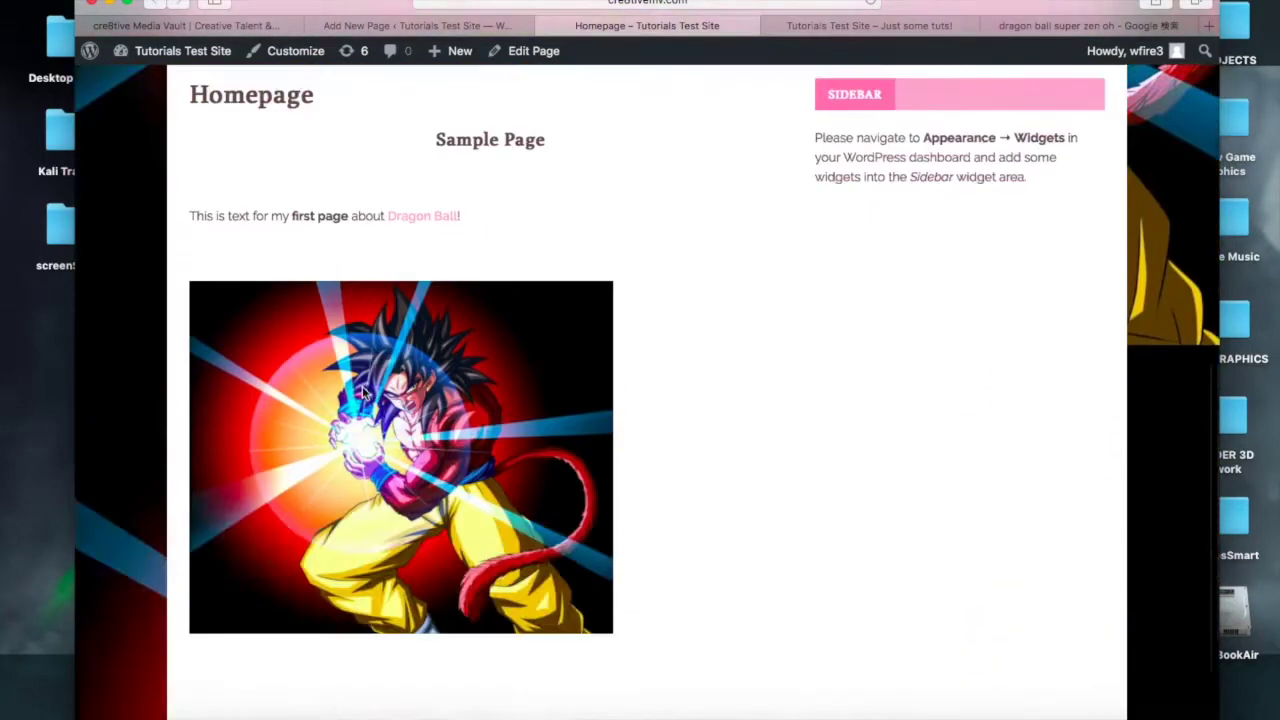
scroll(363, 391, up, 4)
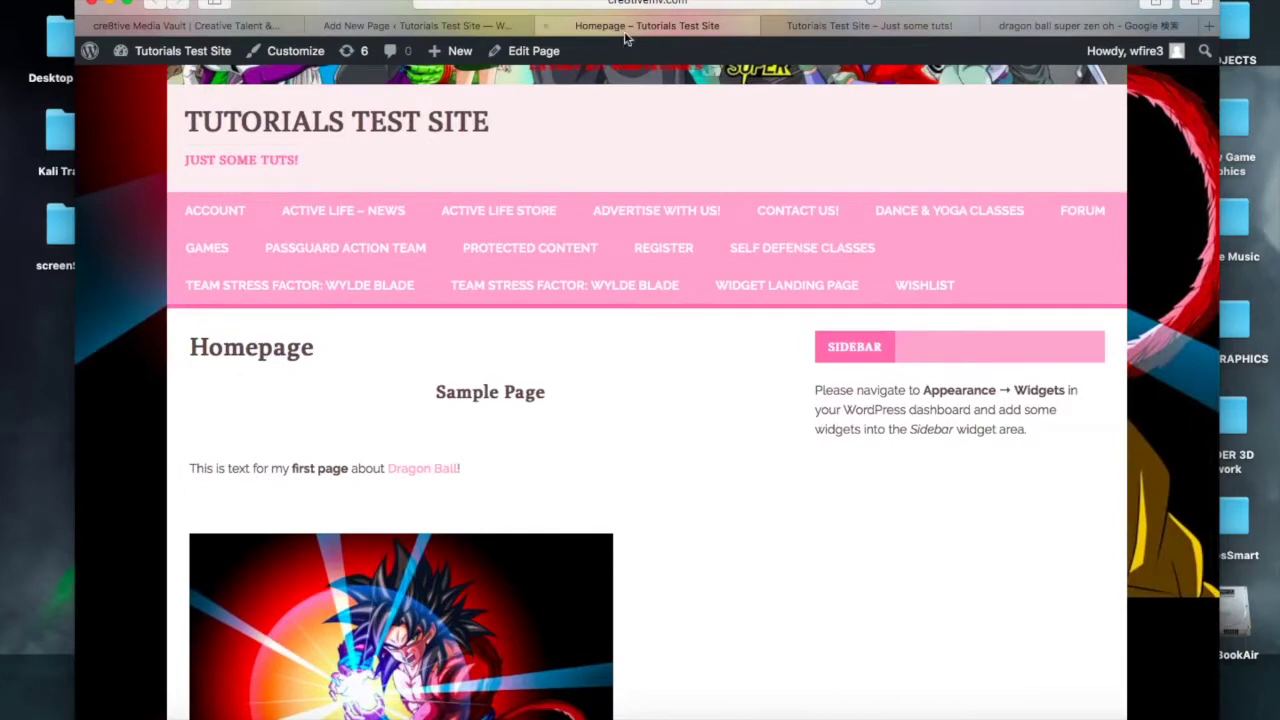
- Close the preview and publish the Homepage page
click(548, 27)
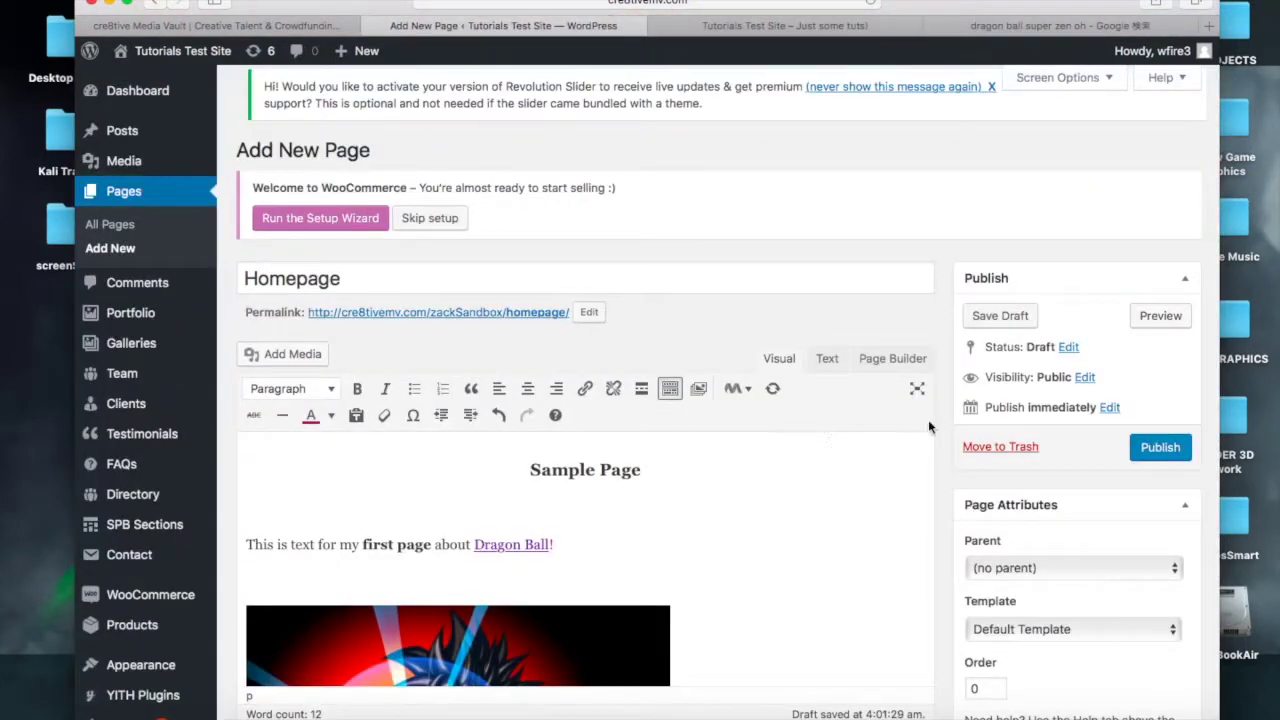
click(1162, 452)
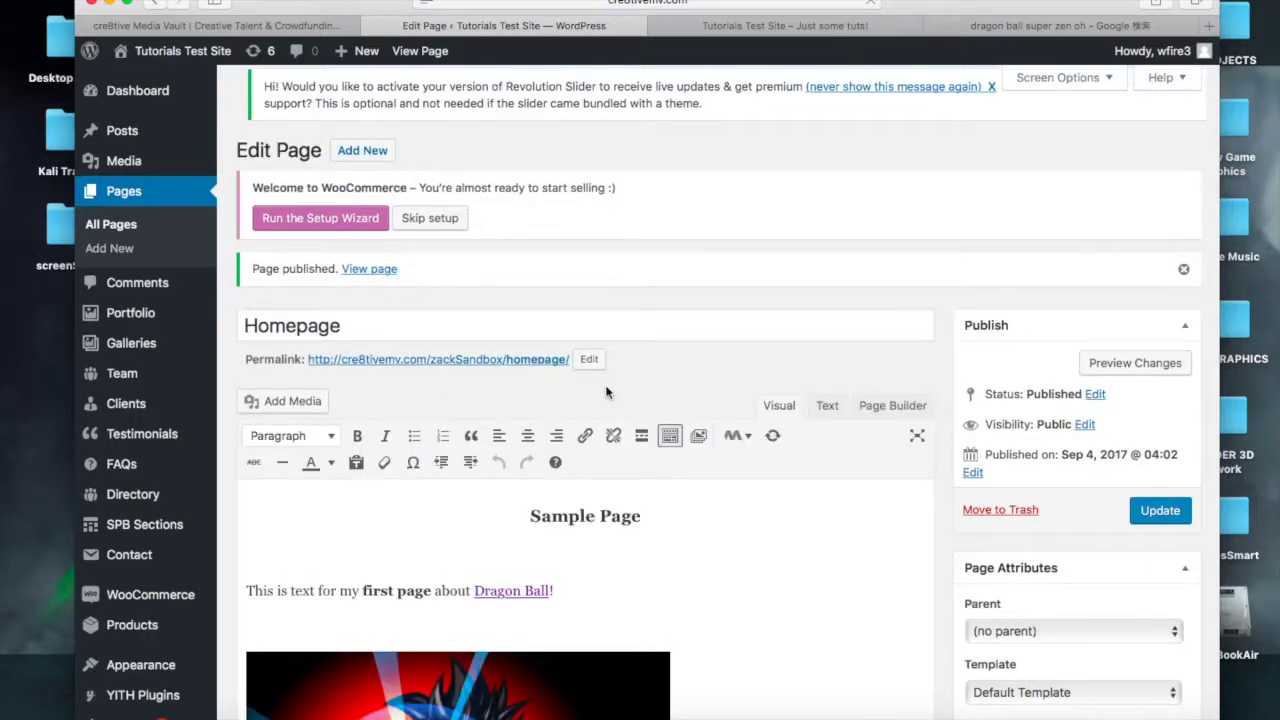
- Start another new page and title it "Blogger"
scroll(603, 384, down, 1)
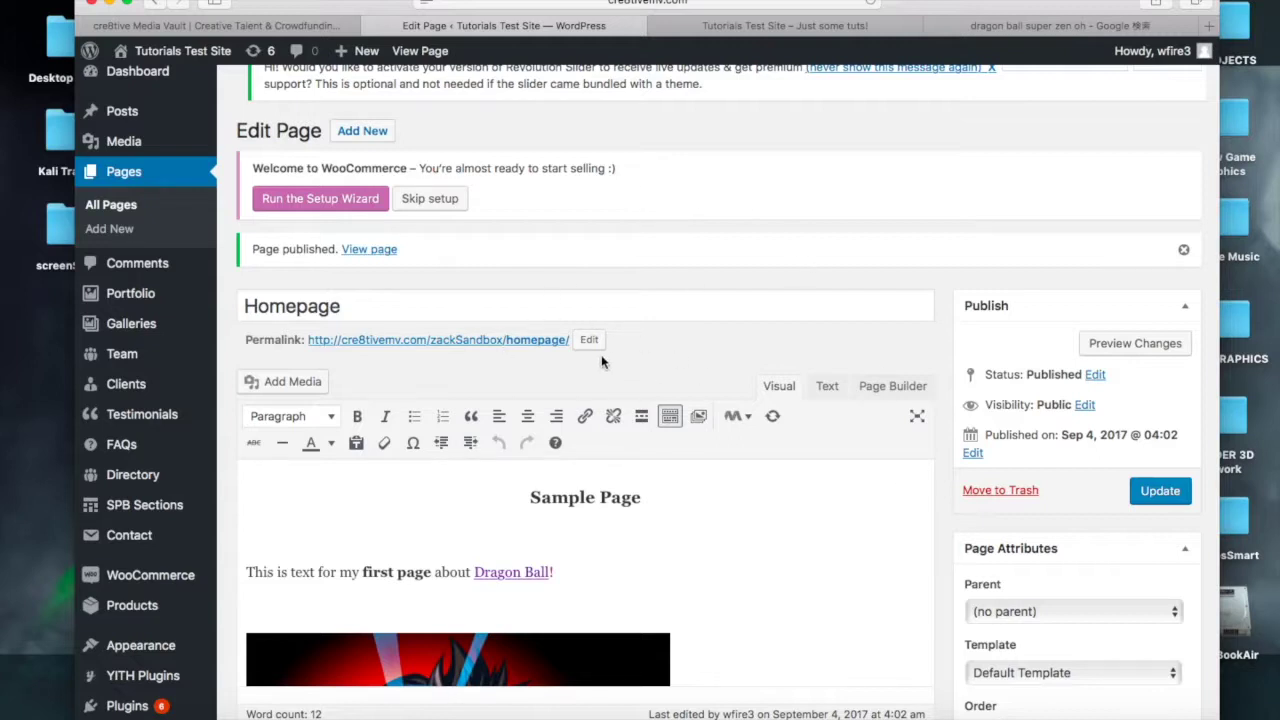
click(373, 126)
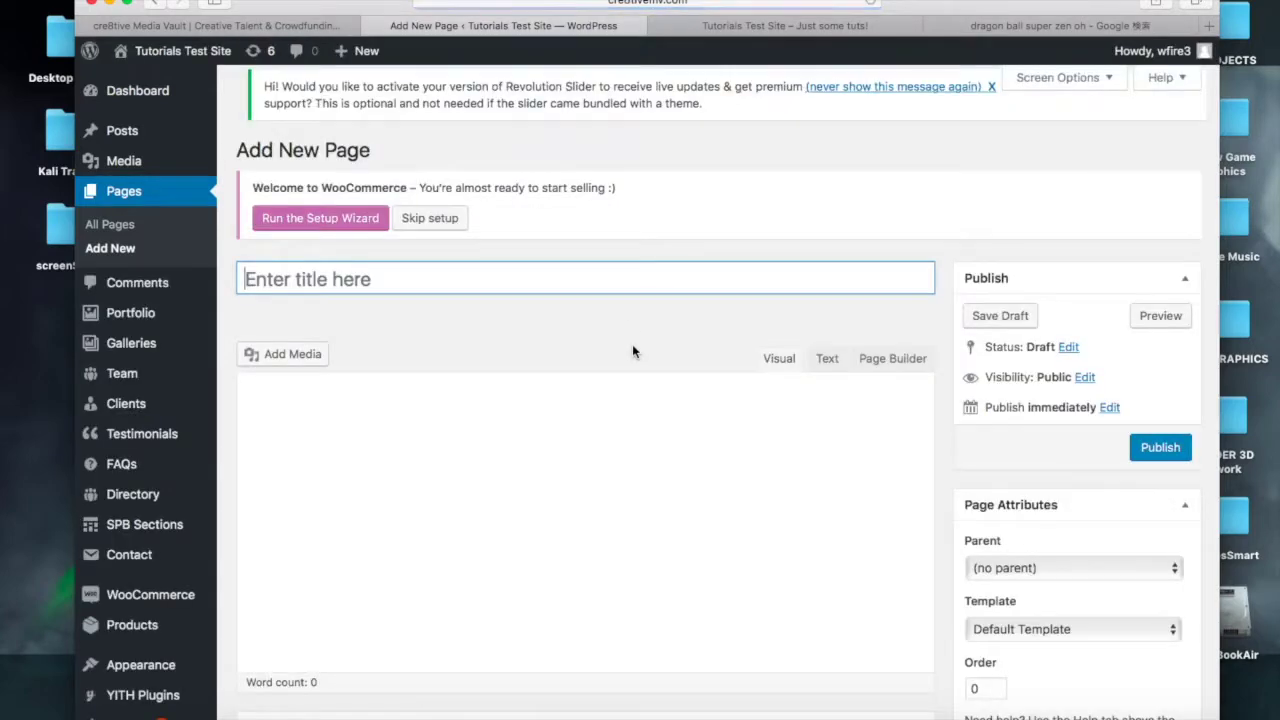
click(340, 276)
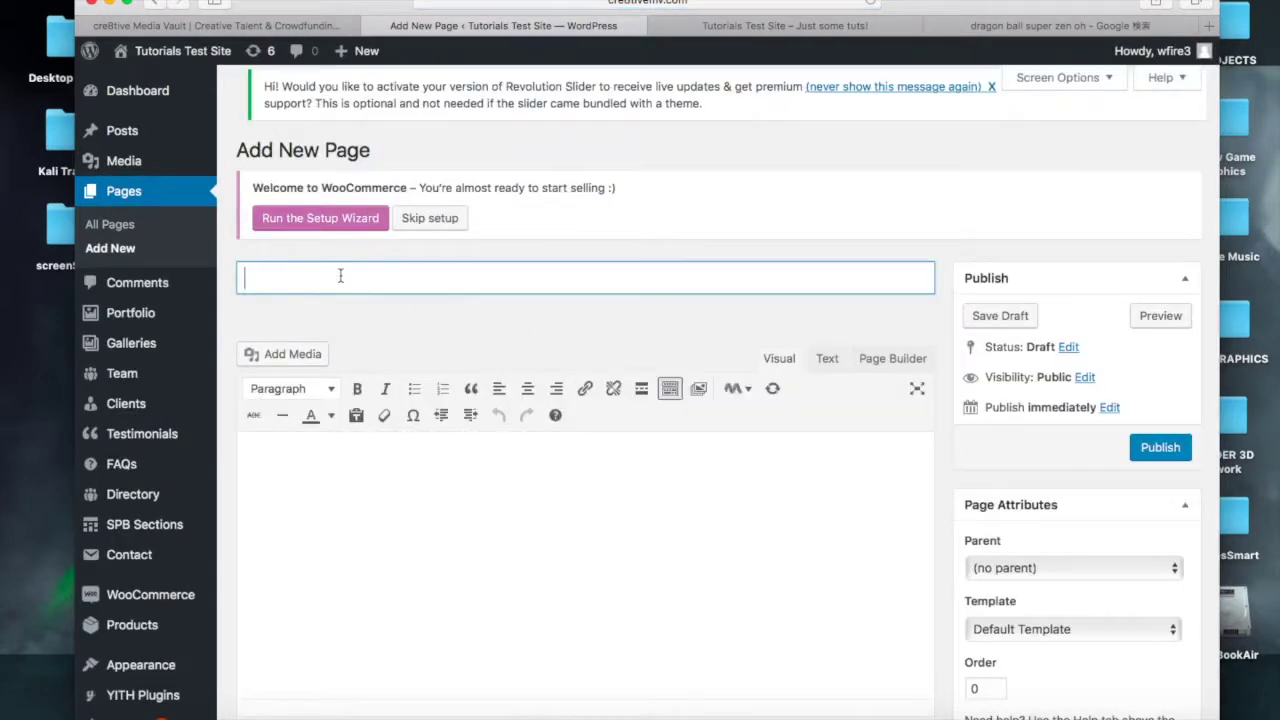
text(Blo)
text(b)
text(gger)
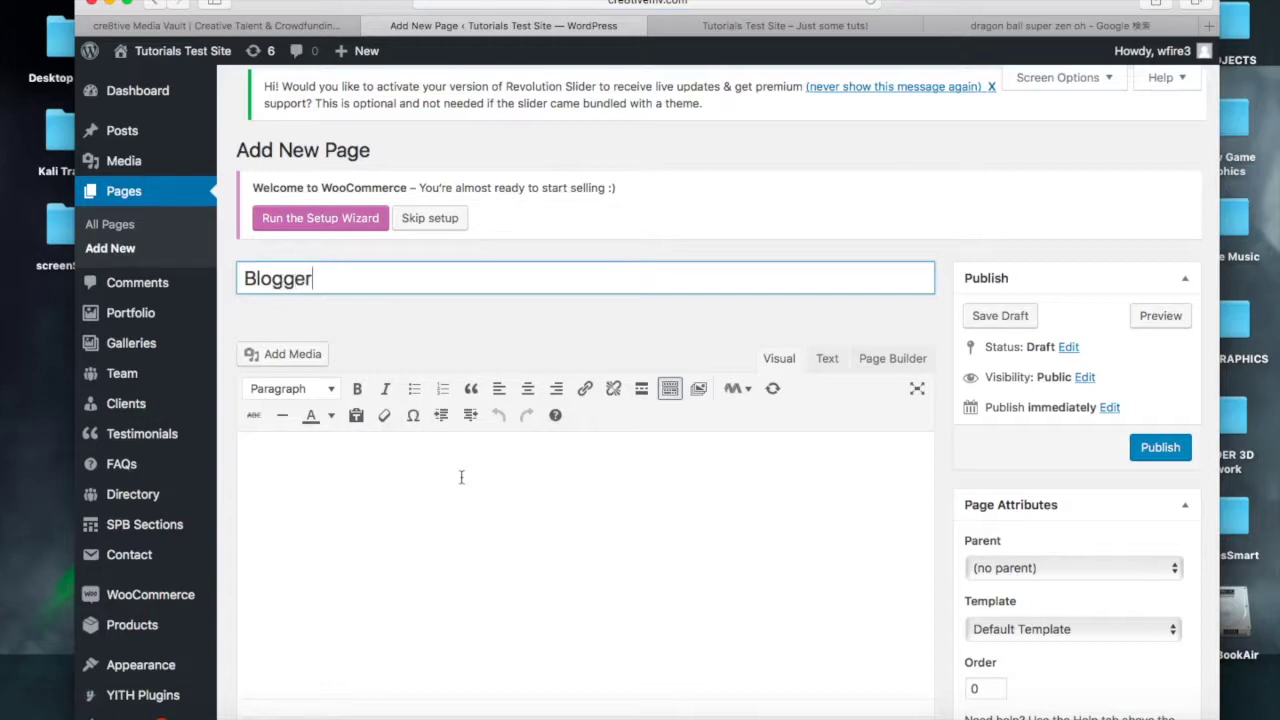
- Publish the Blogger page with its body left empty and the default template
scroll(529, 563, down, 4)
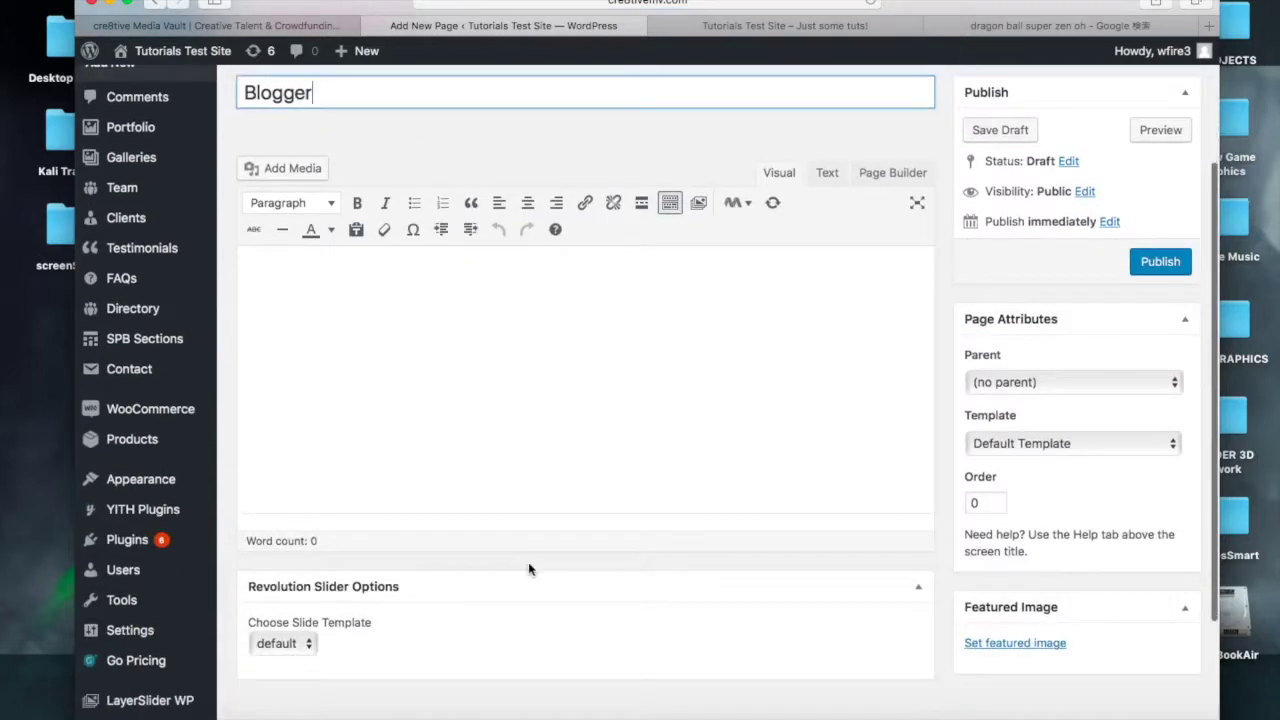
scroll(589, 268, down, 1)
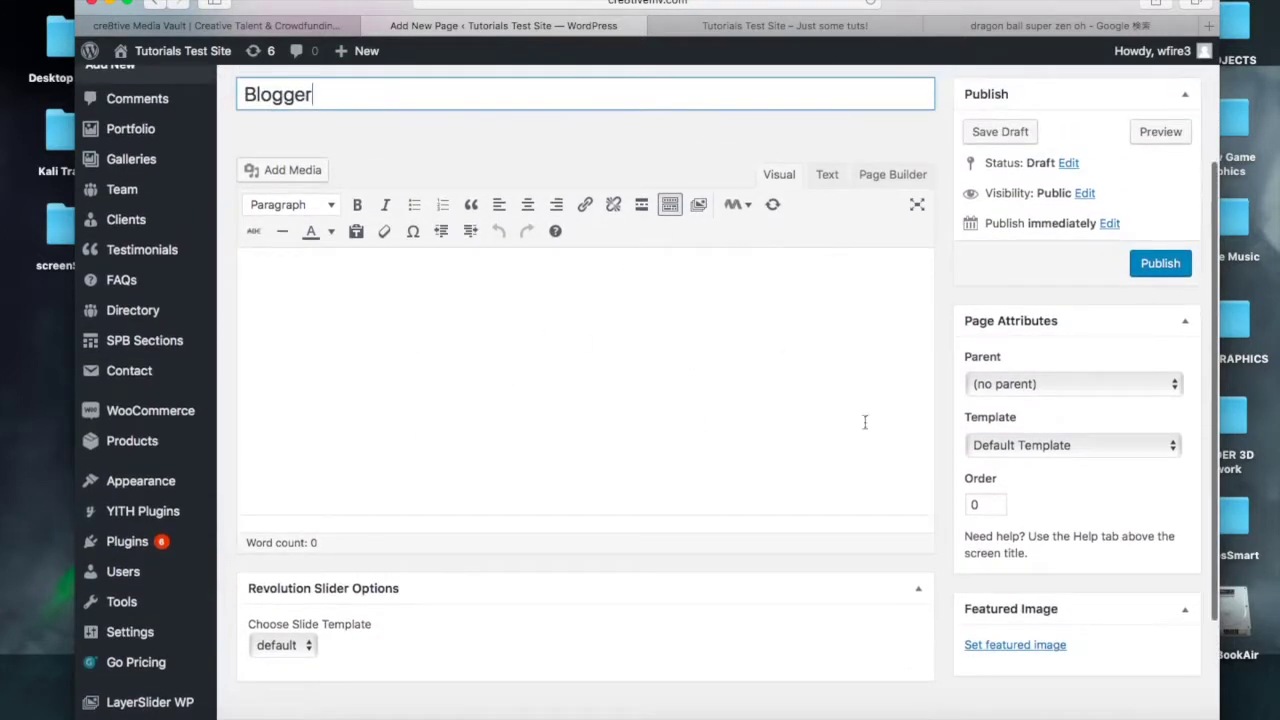
scroll(714, 376, up, 4)
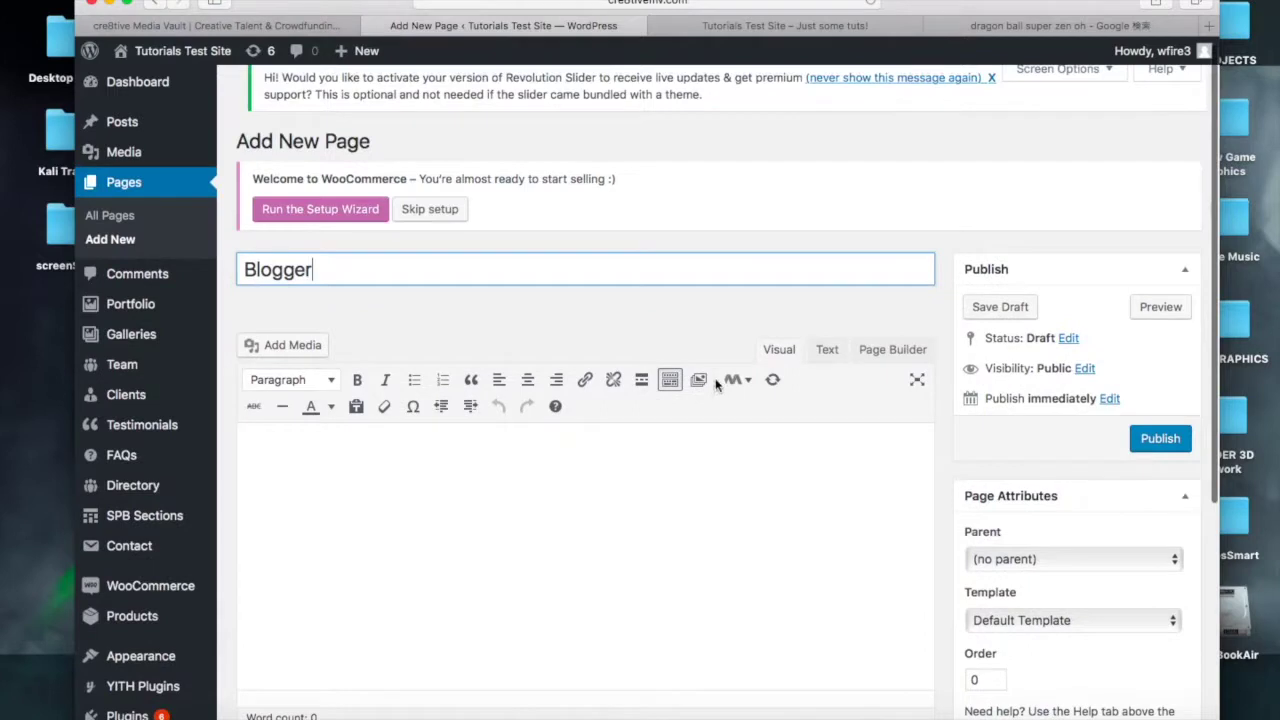
click(1162, 442)
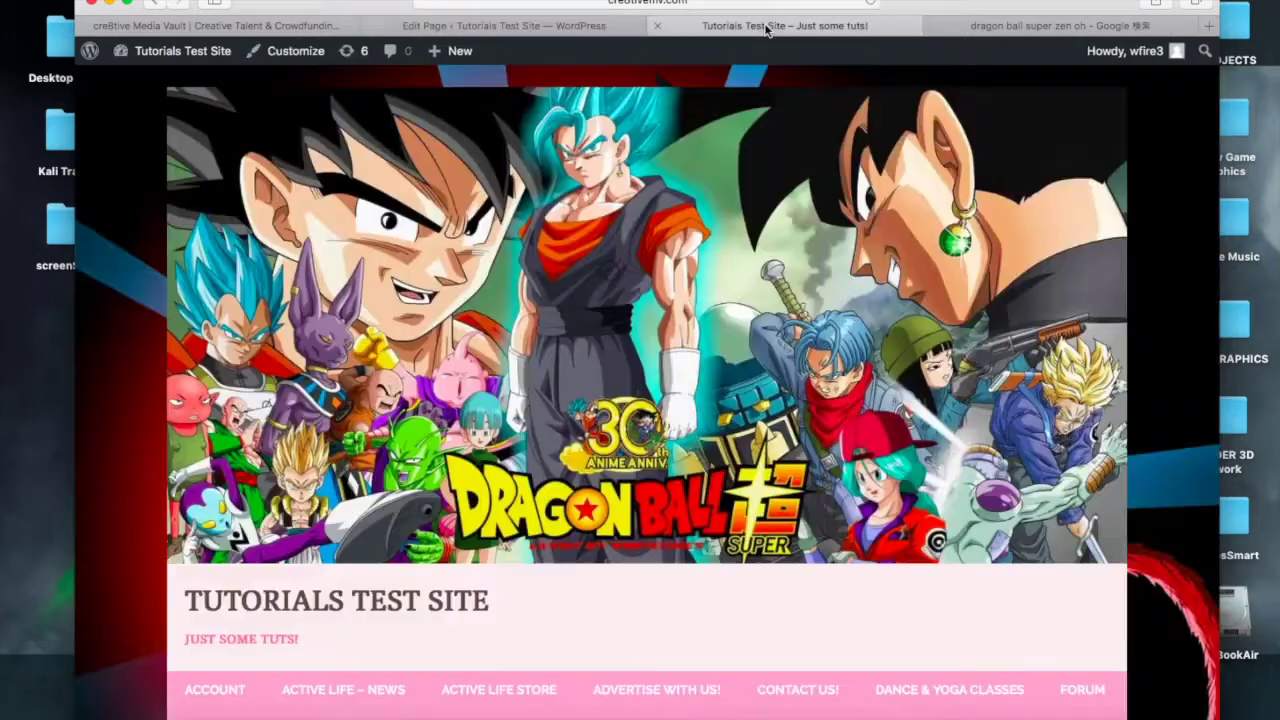
- Reload the live Tutorials Test Site and check its navigation menu for the new pages and its front page content
click(765, 27)
click(873, 5)
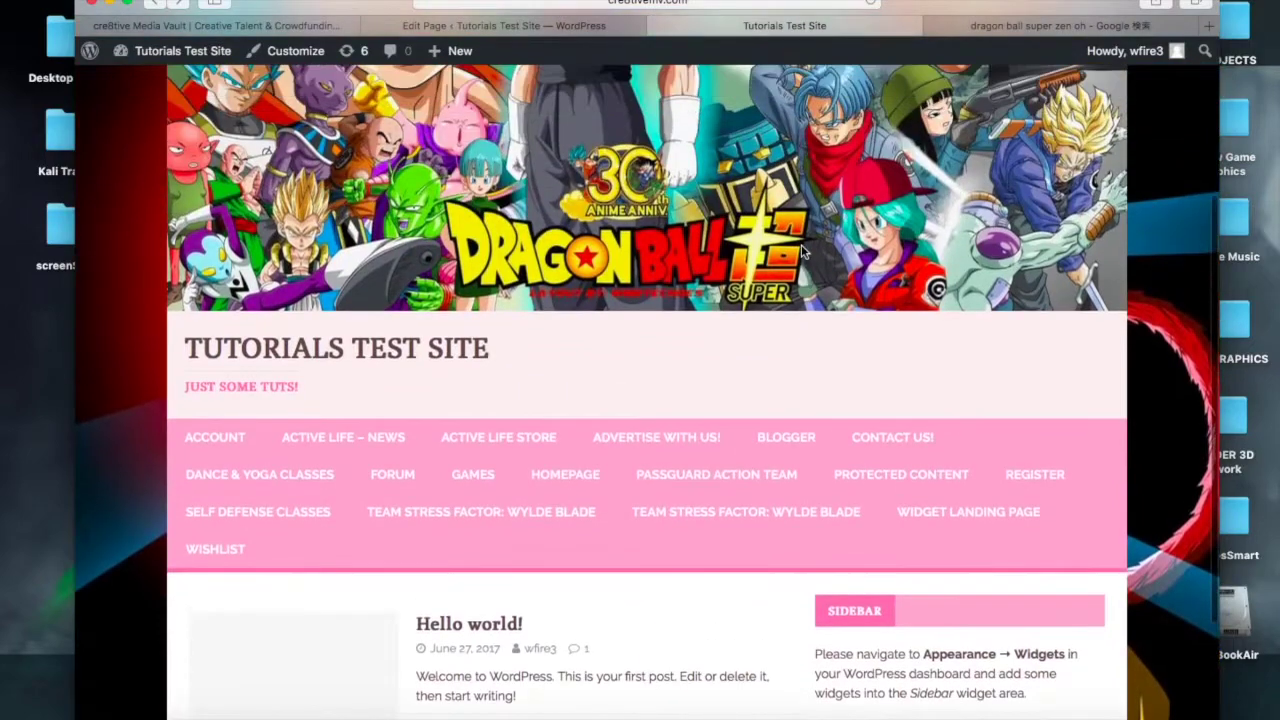
scroll(800, 251, down, 3)
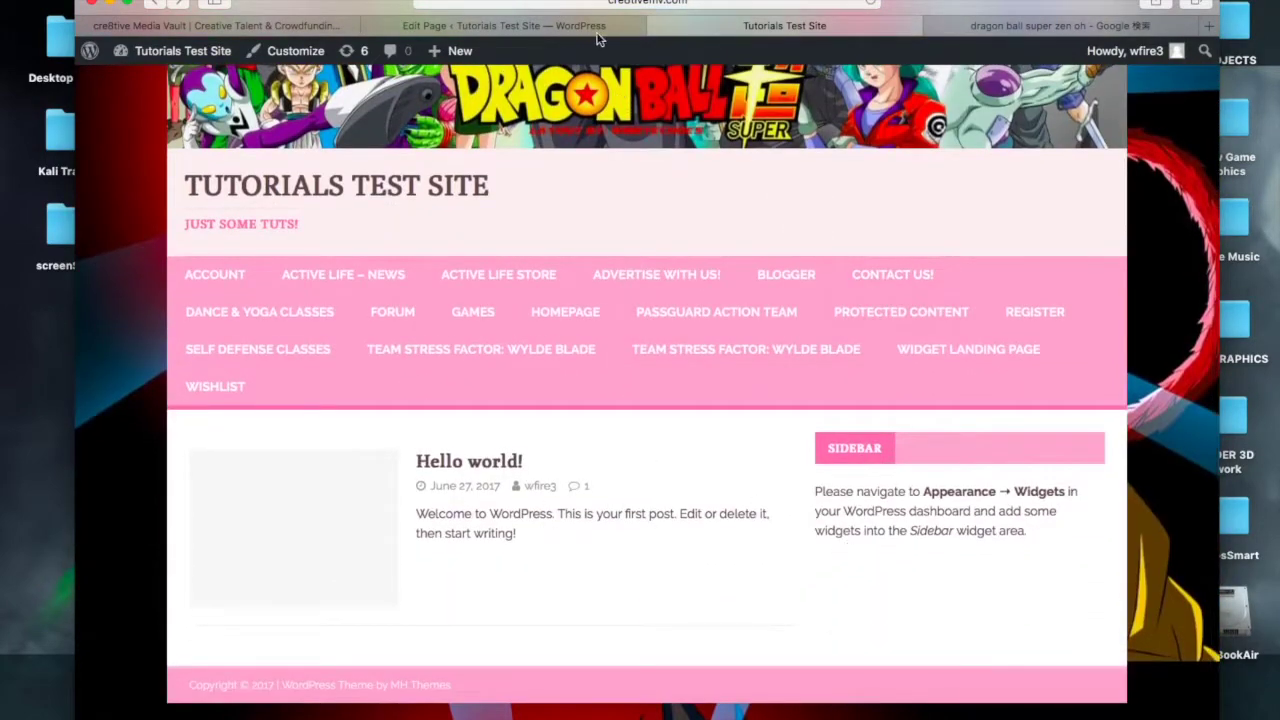
scroll(616, 348, up, 5)
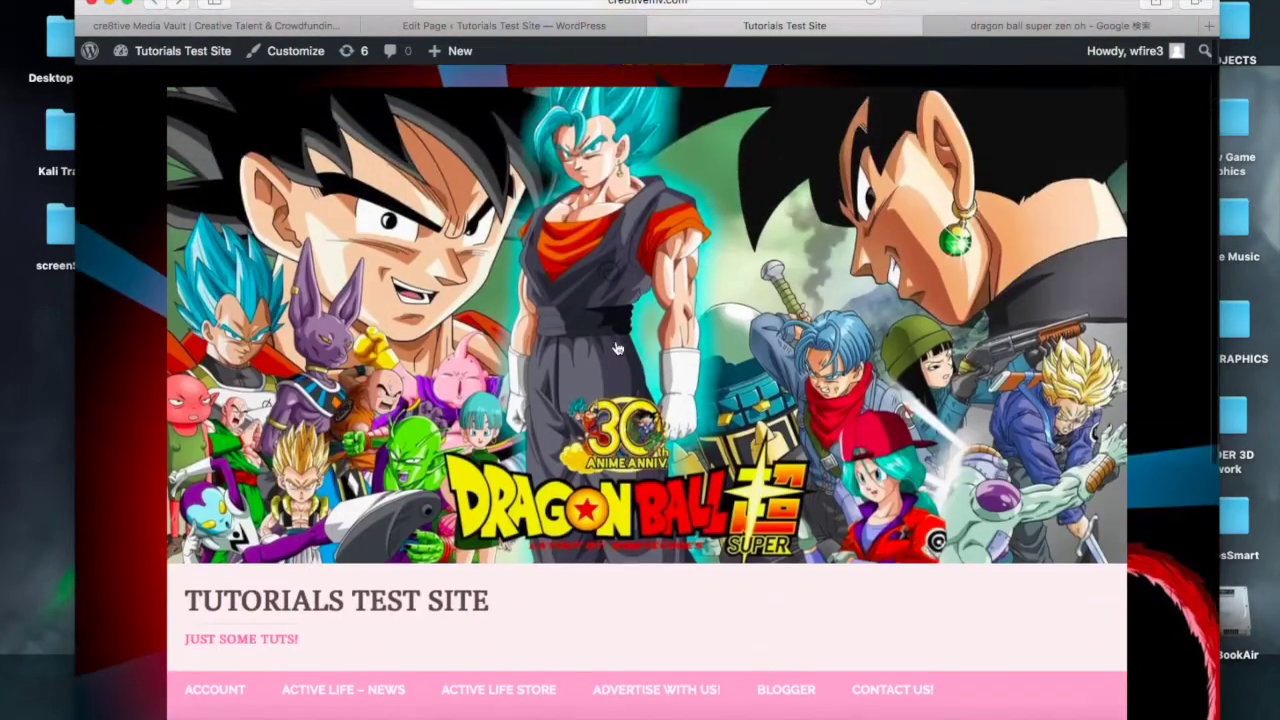
scroll(616, 348, down, 8)
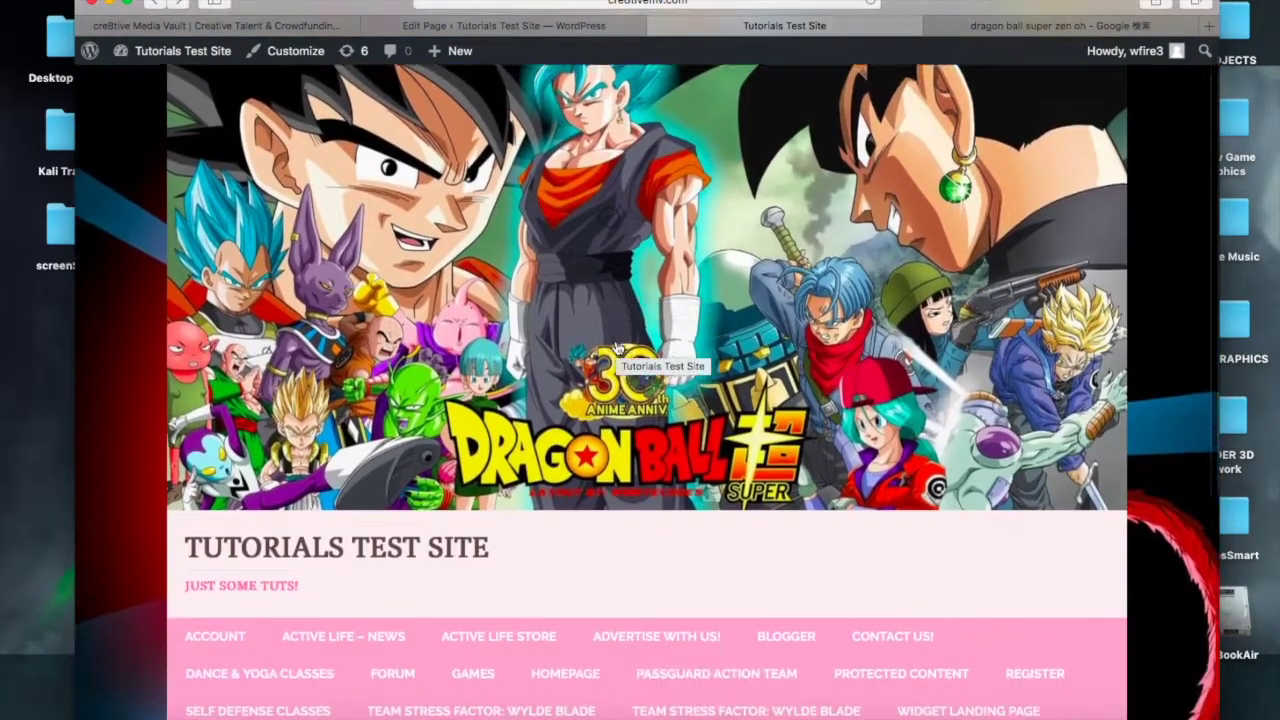
scroll(480, 420, up, 1)
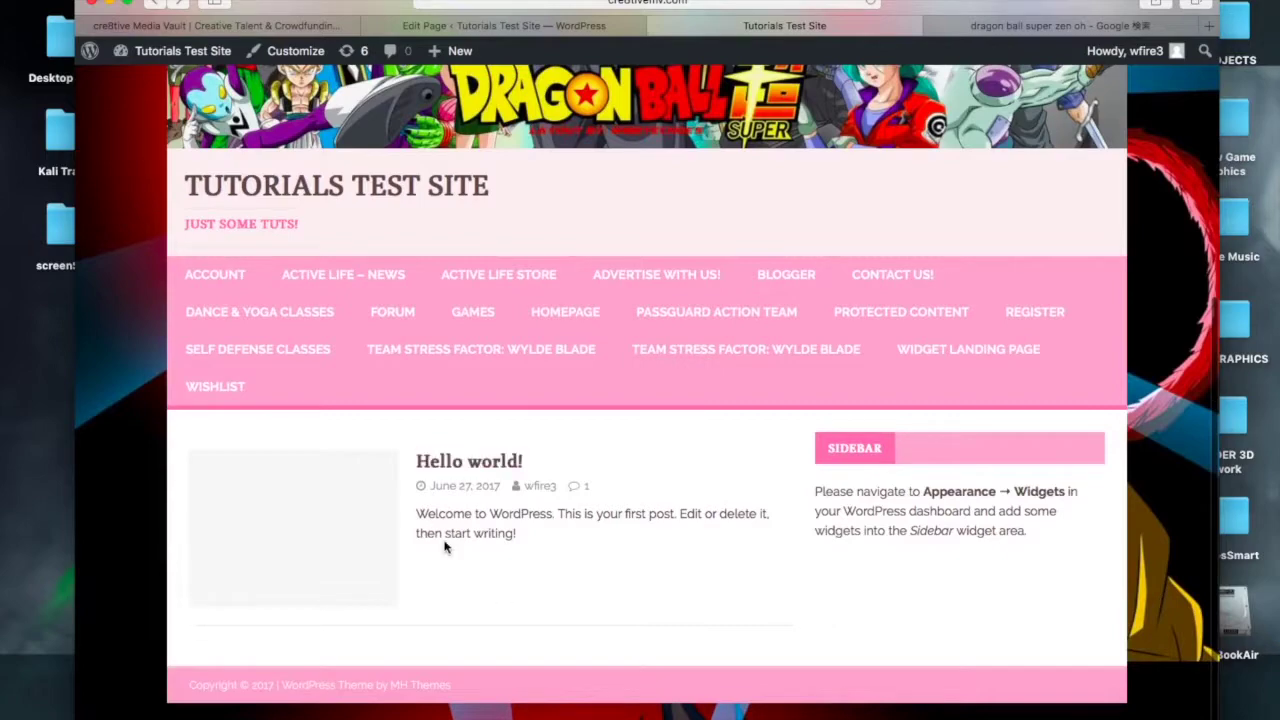
scroll(446, 545, up, 7)
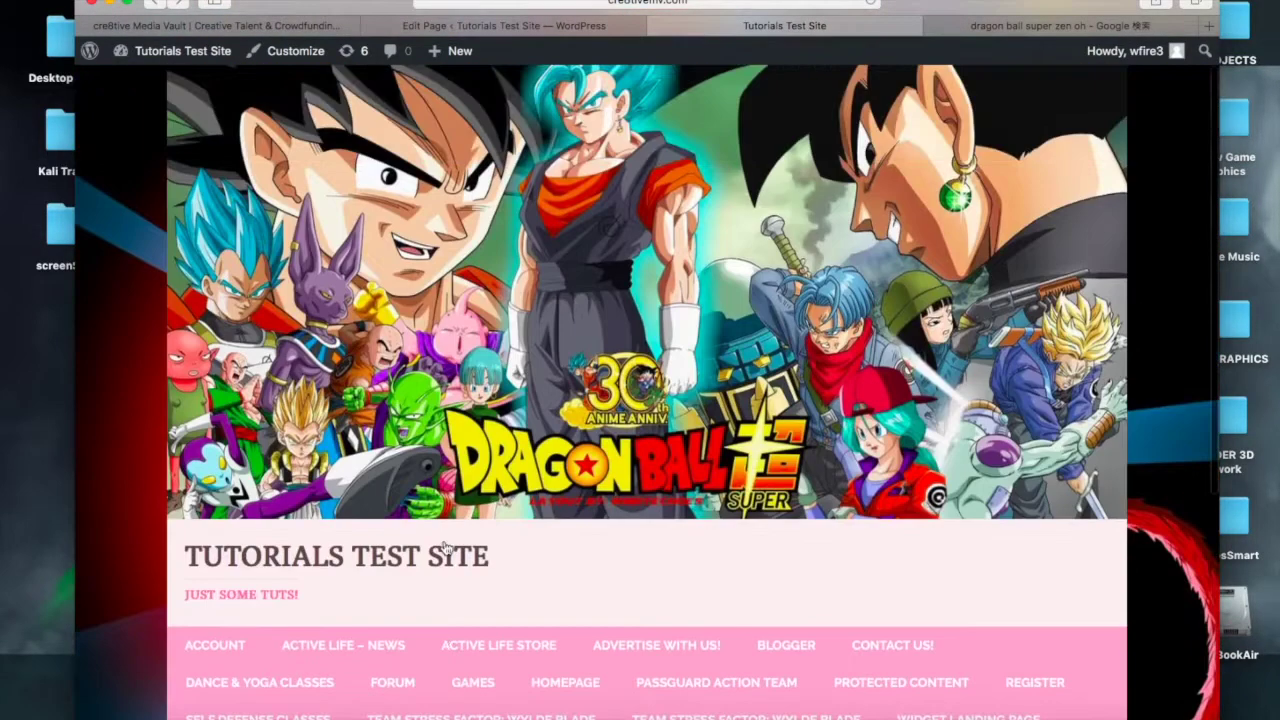
scroll(446, 545, down, 1)
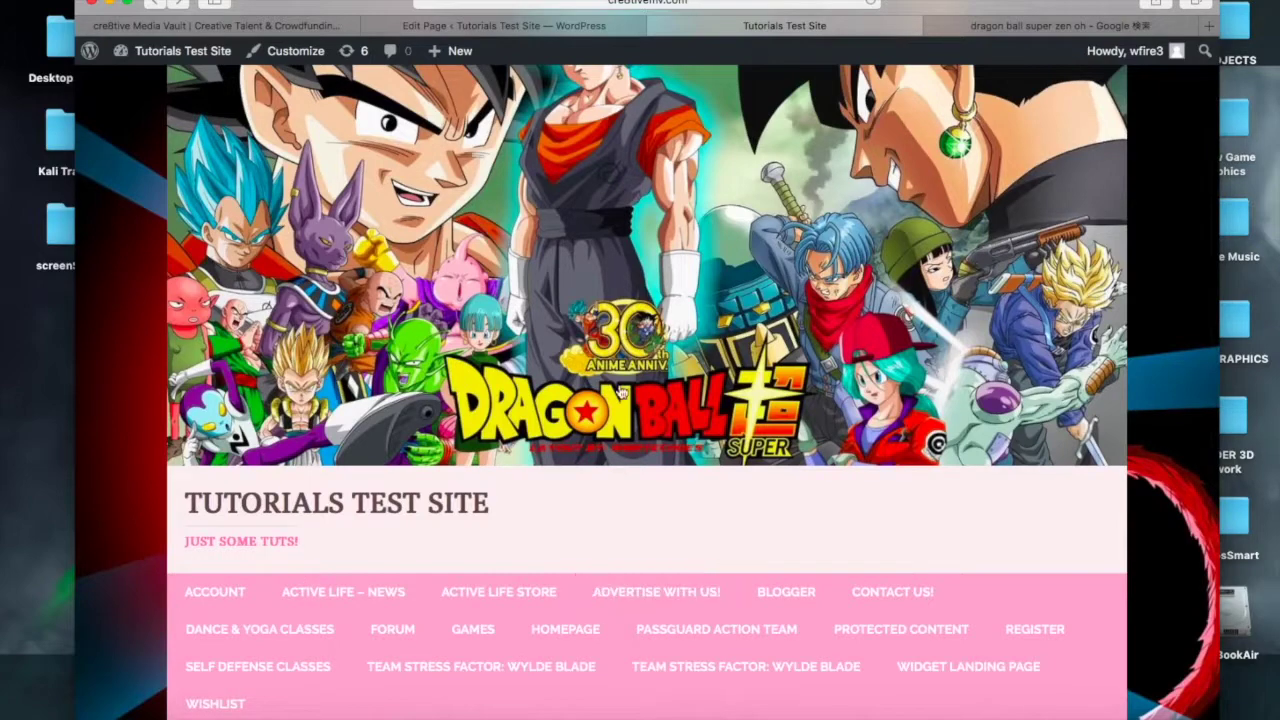
scroll(621, 392, up, 1)
scroll(621, 392, up, 2)
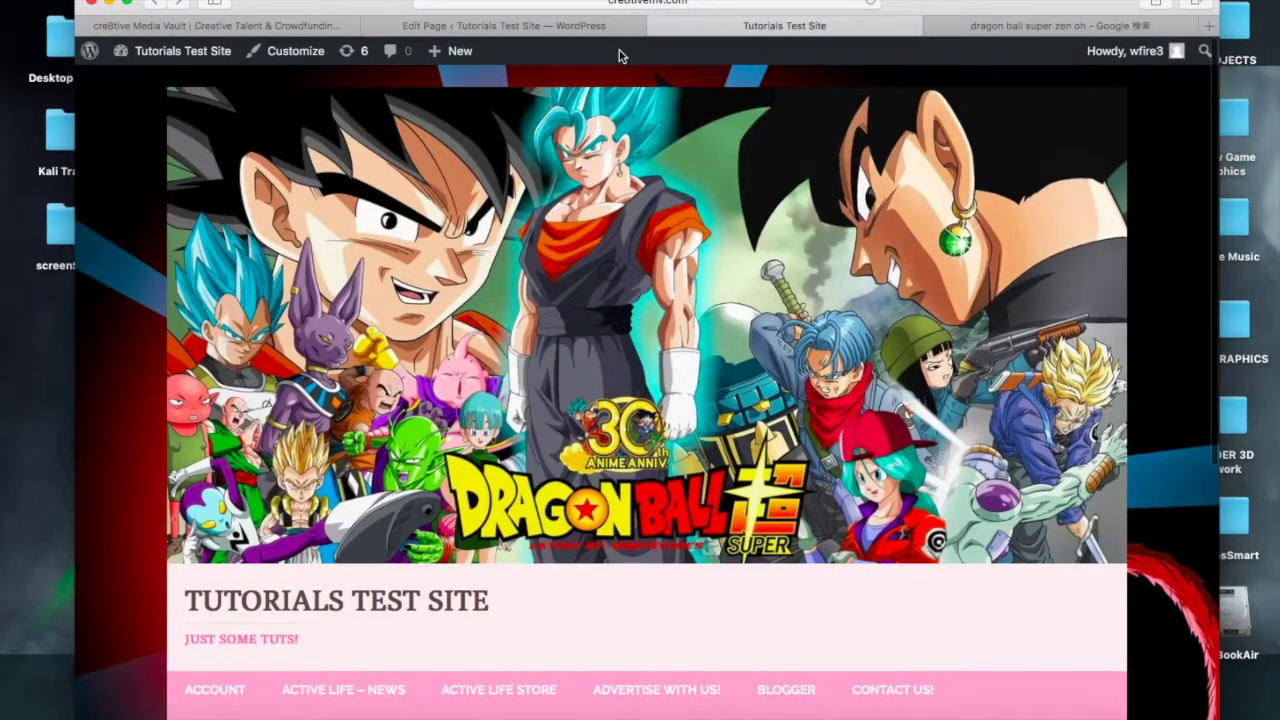
- Return to the WordPress editor and start a new post titled "Dragon Ball - Zen Oh sama"
click(570, 26)
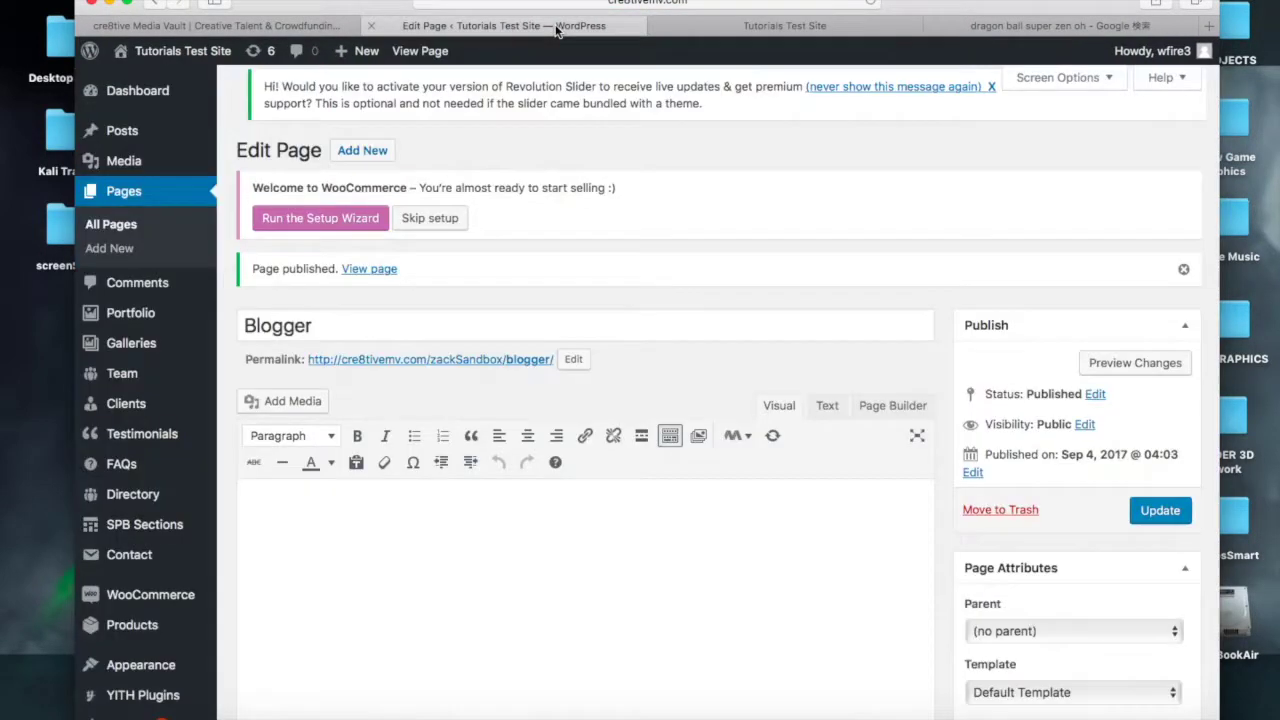
scroll(624, 281, up, 1)
mouse_move(366, 61)
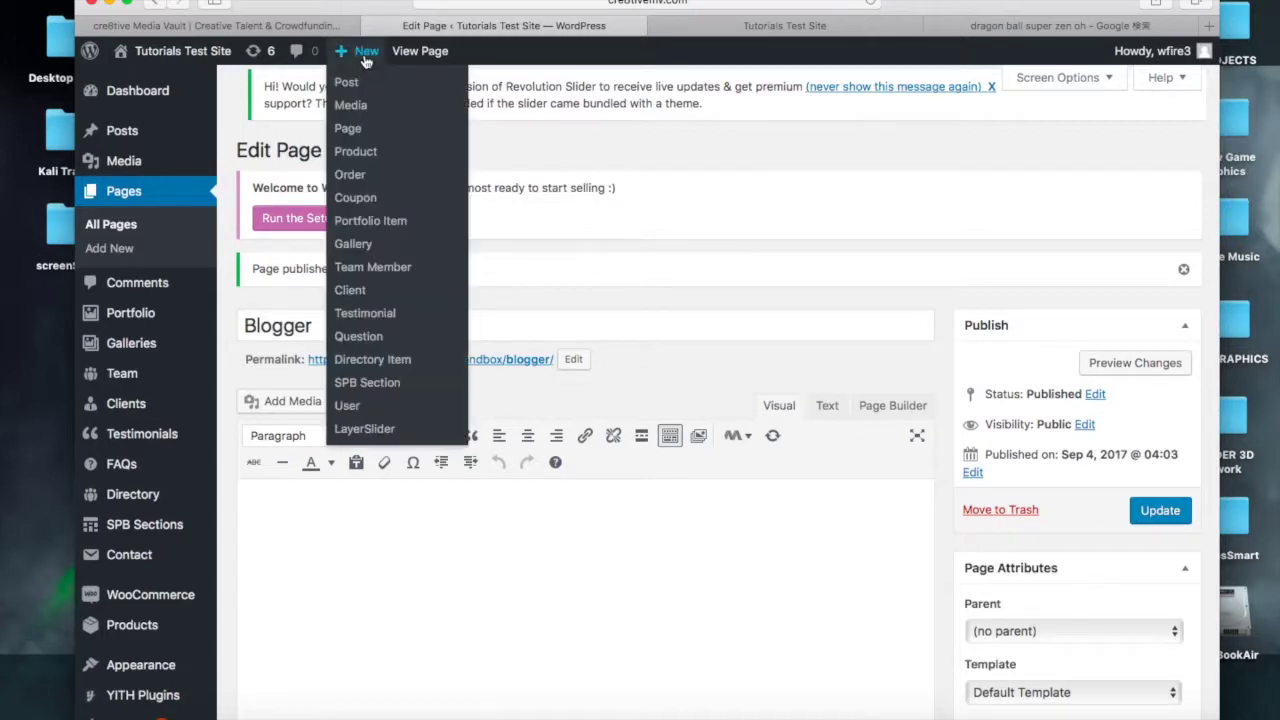
click(349, 87)
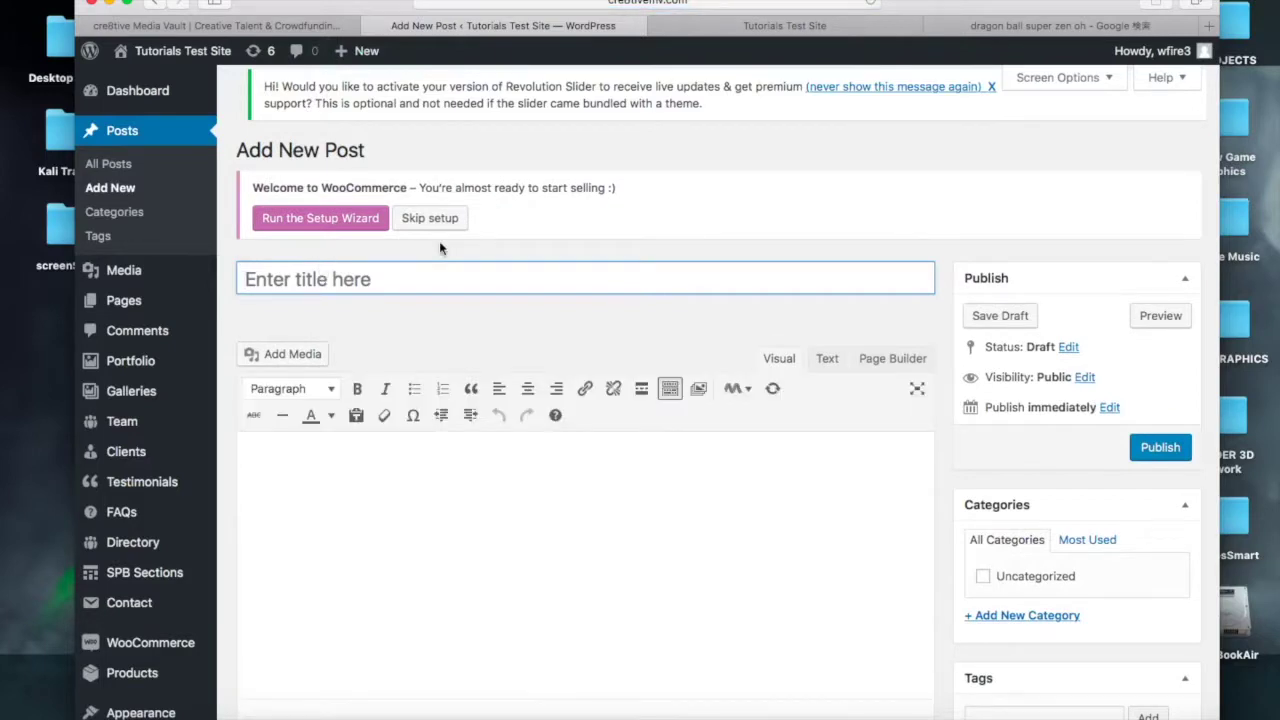
text(Dragon Ball )
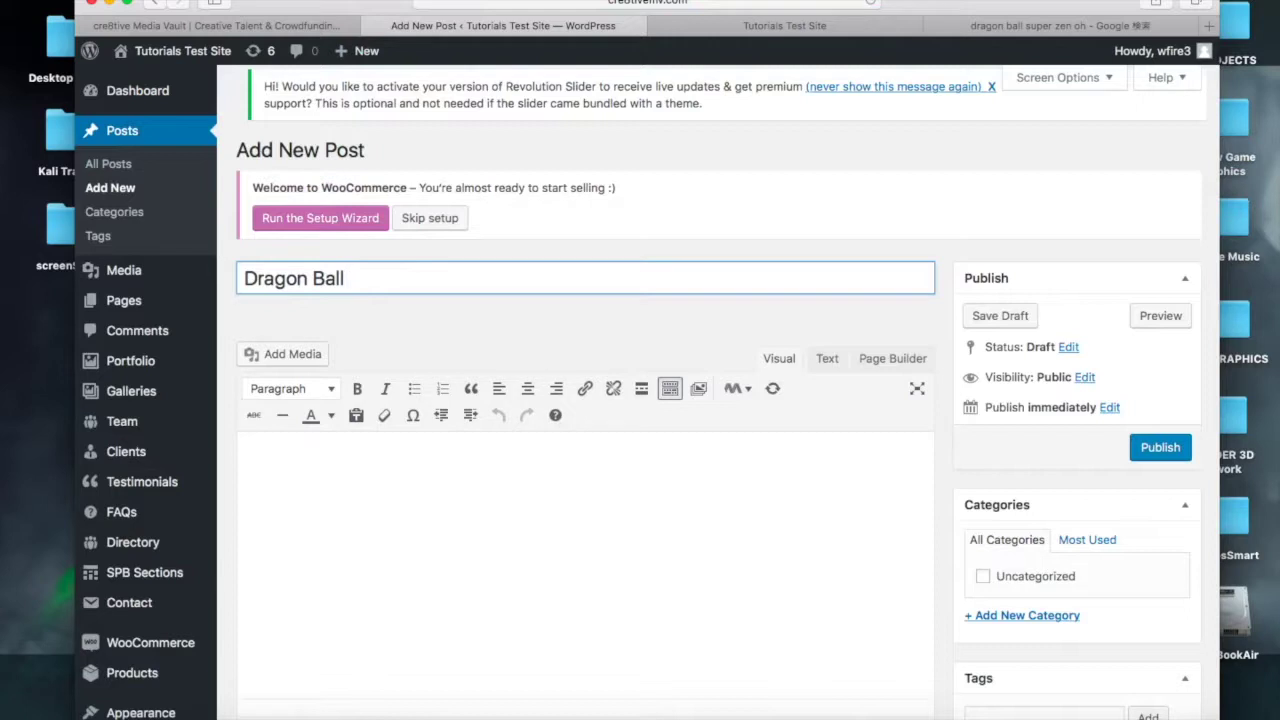
text(- Zen Oh samam)
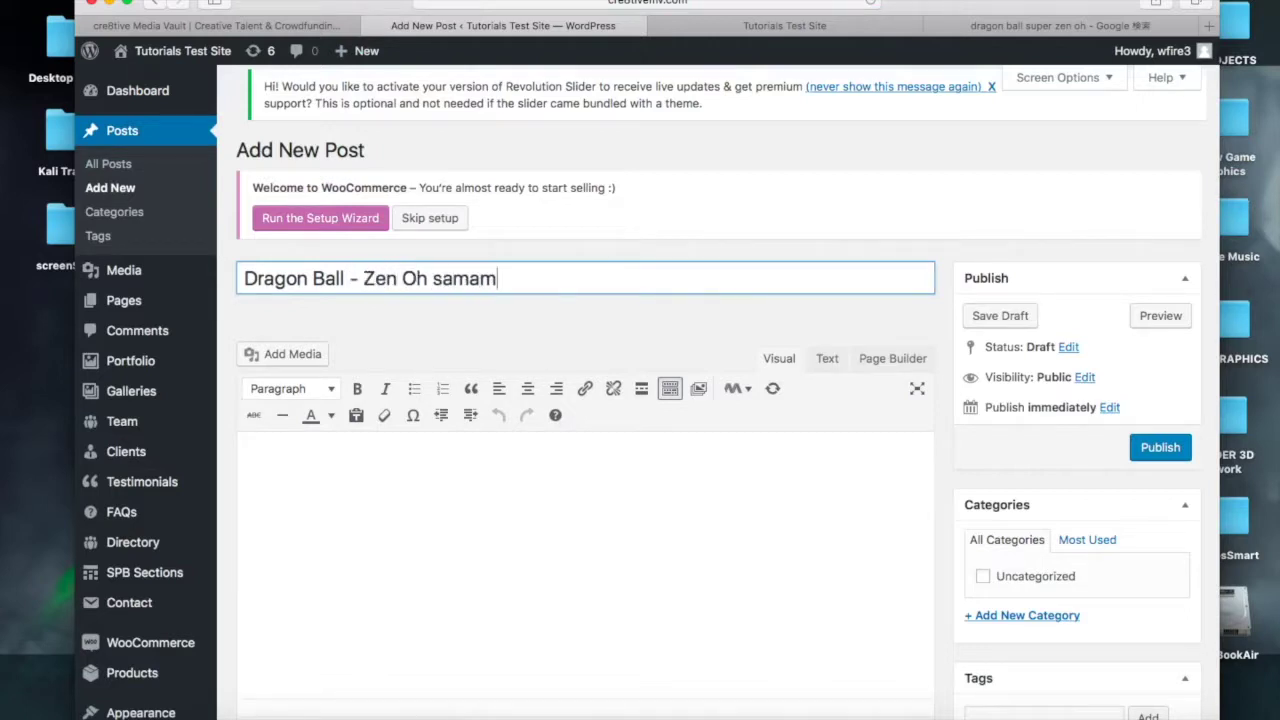
key(BackSpace)
- Write "I love Zen-oh sama!" as the body text of the post
click(566, 580)
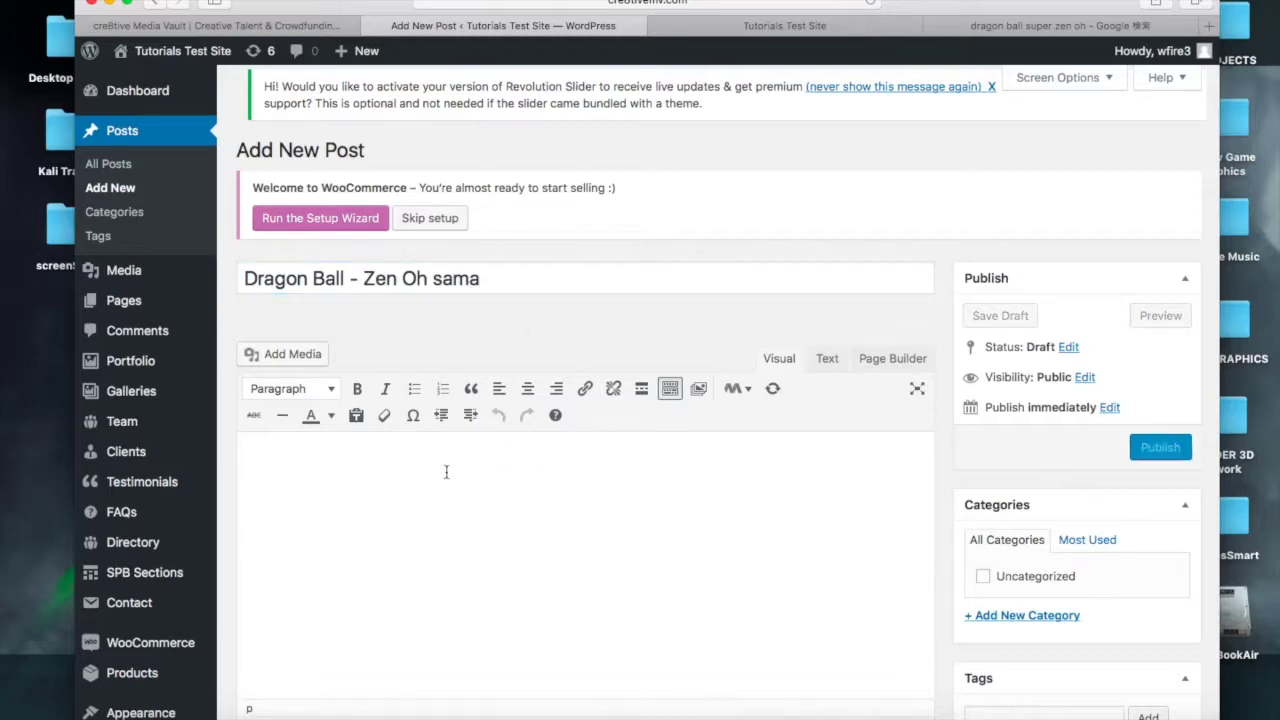
scroll(634, 543, down, 5)
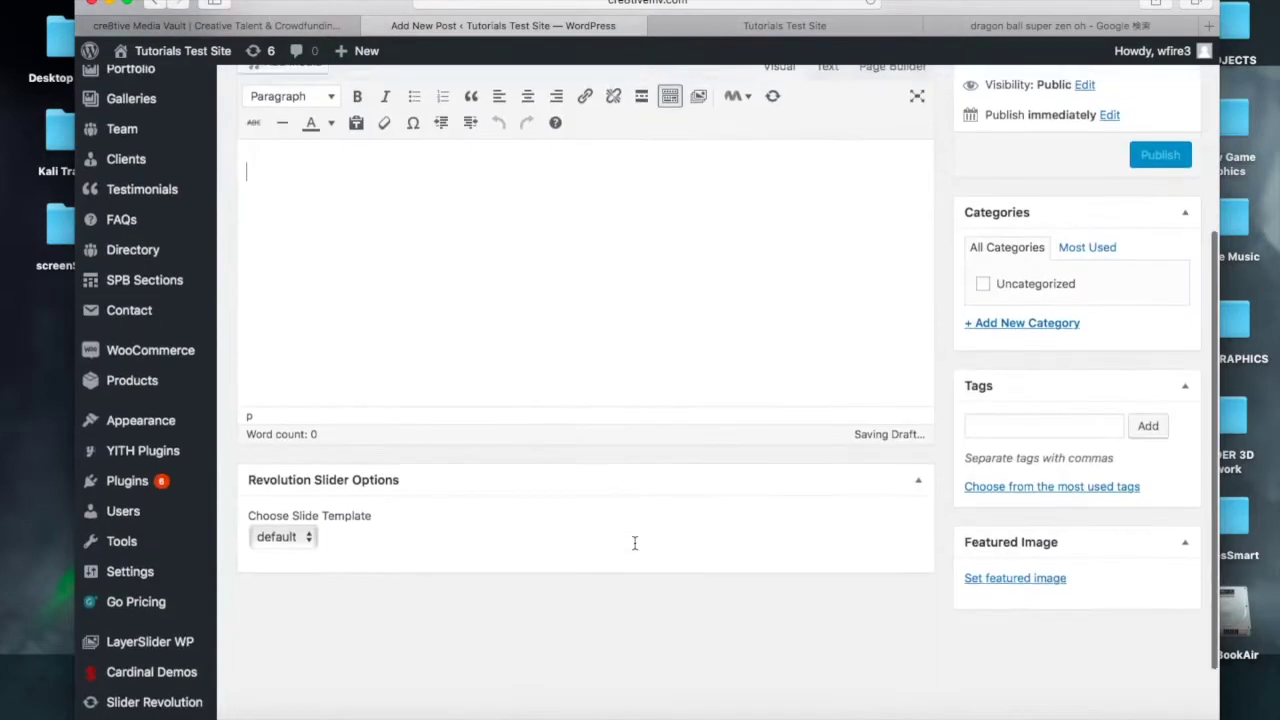
scroll(634, 545, up, 3)
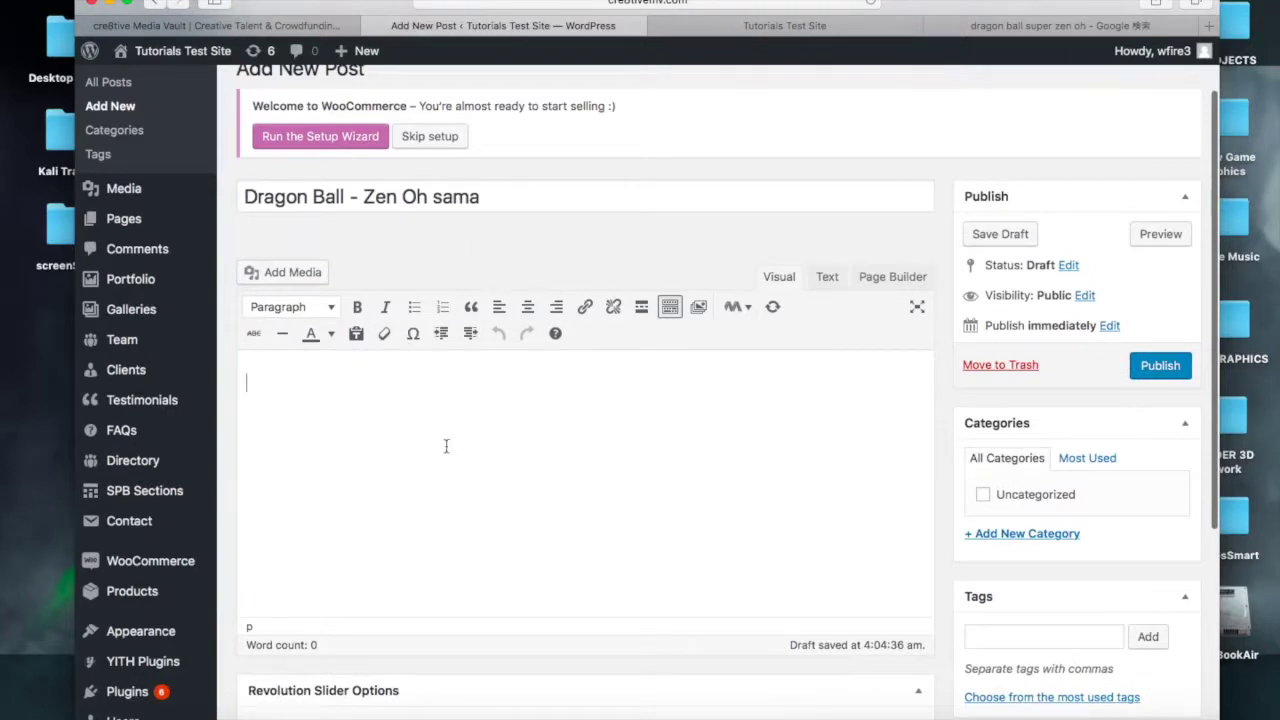
text(I love)
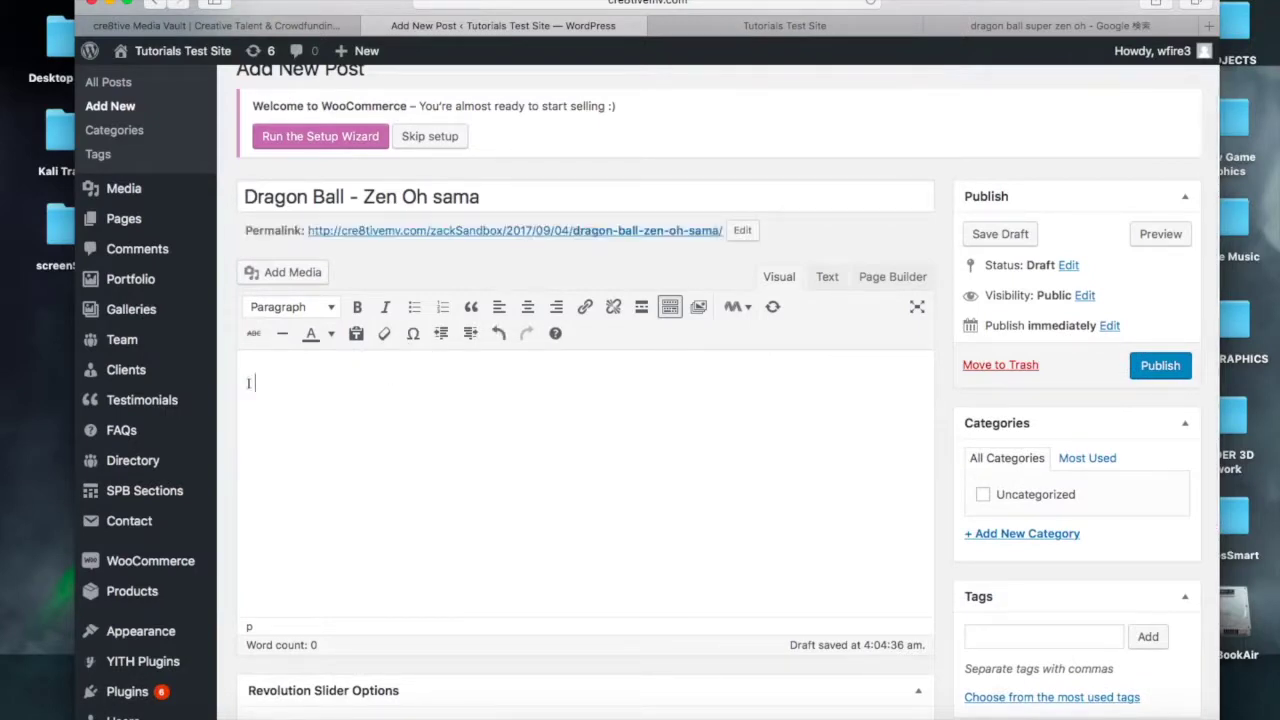
key(BackSpace)
key(BackSpace)
text(Zen-oh sama!)
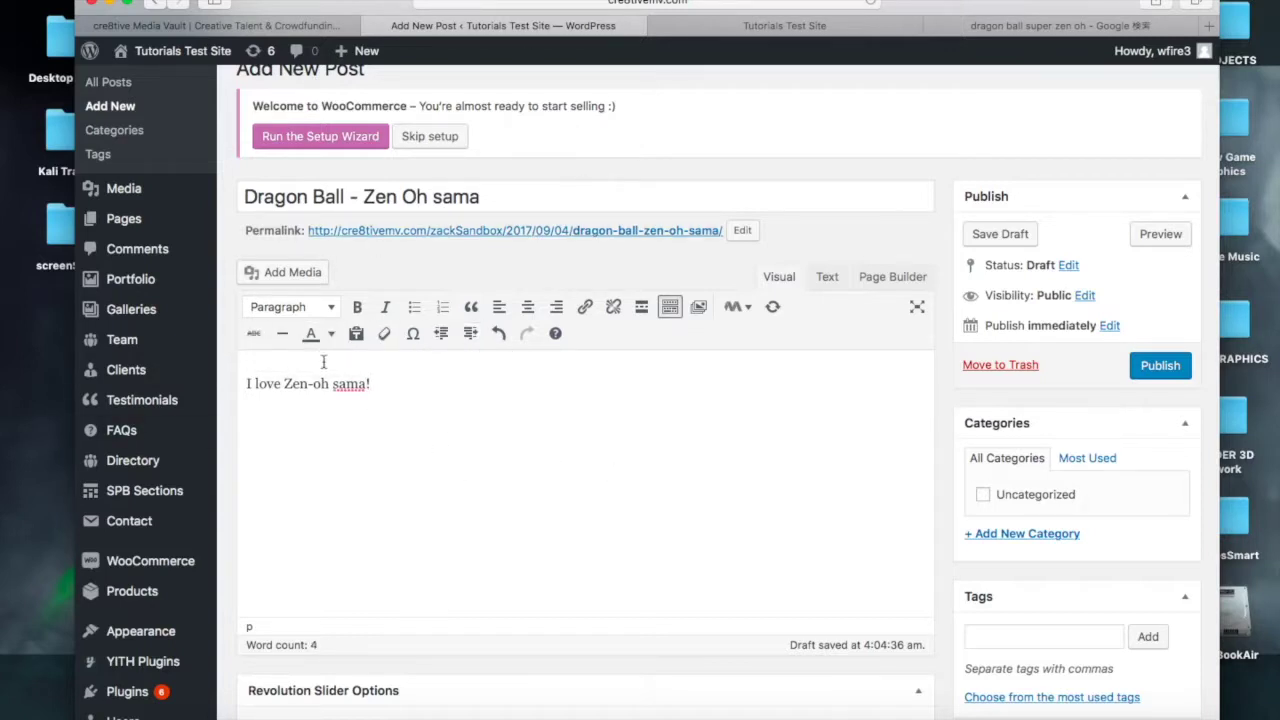
click(310, 276)
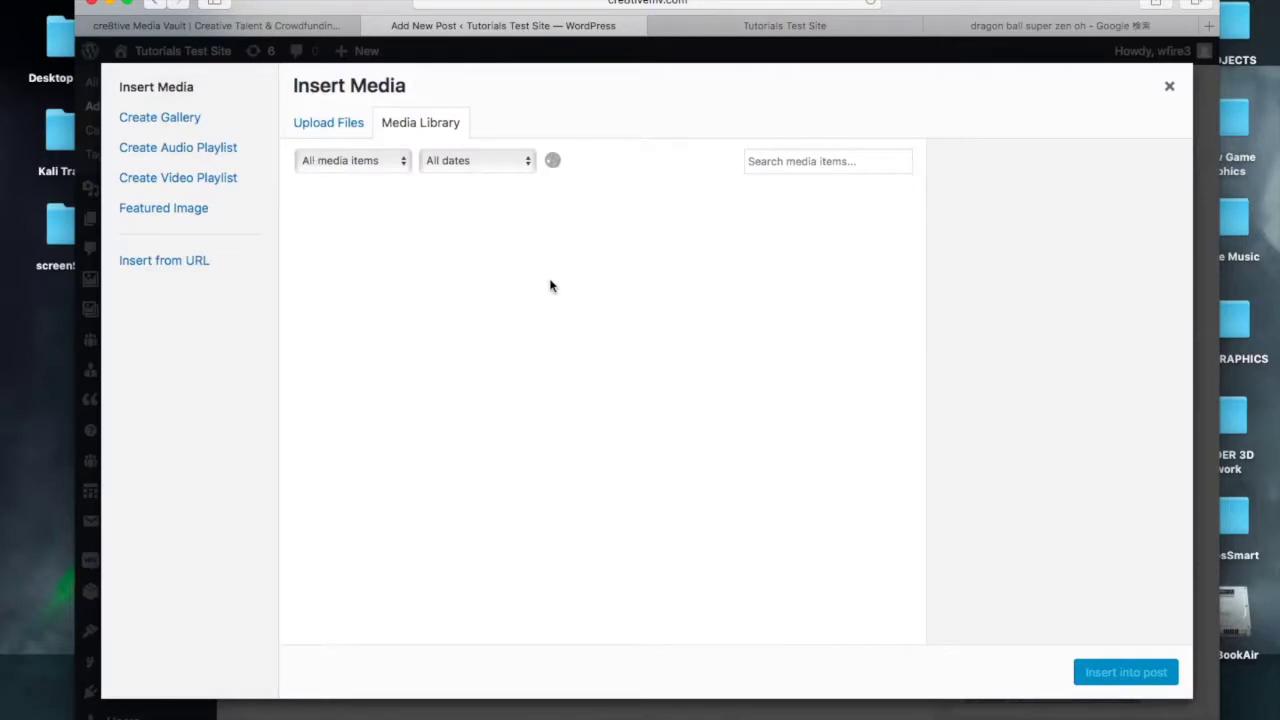
click(326, 128)
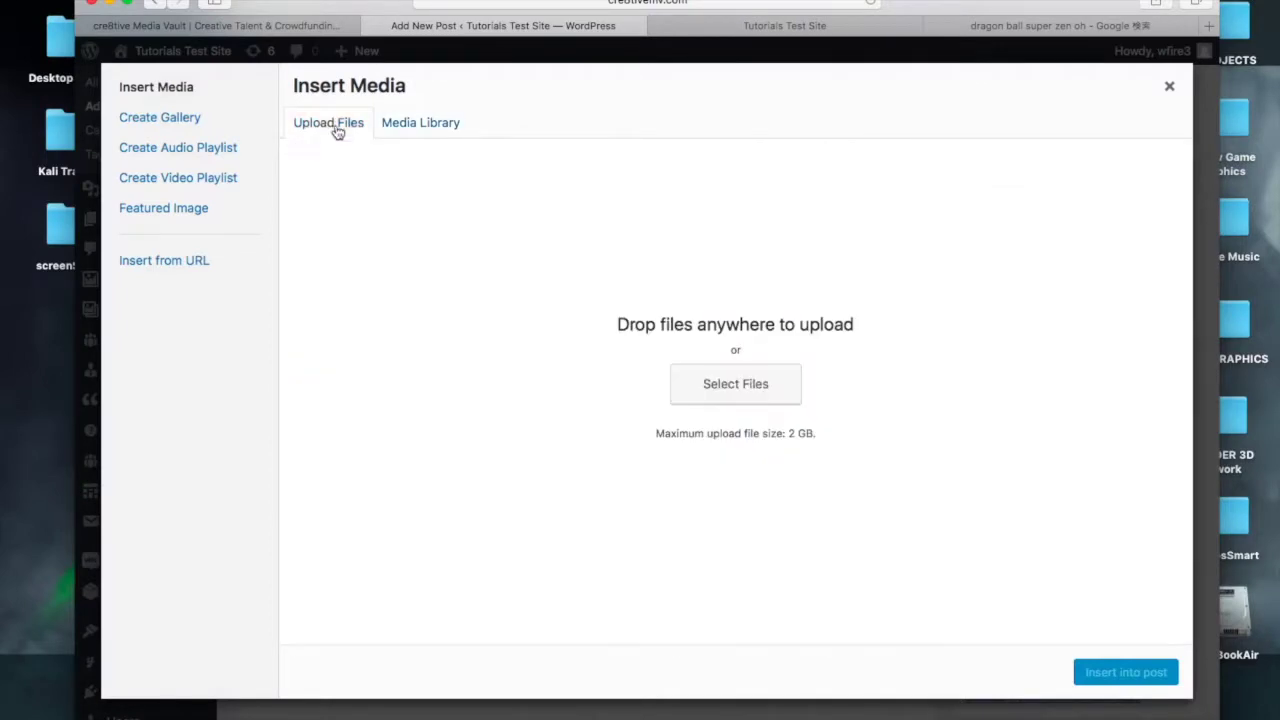
click(706, 394)
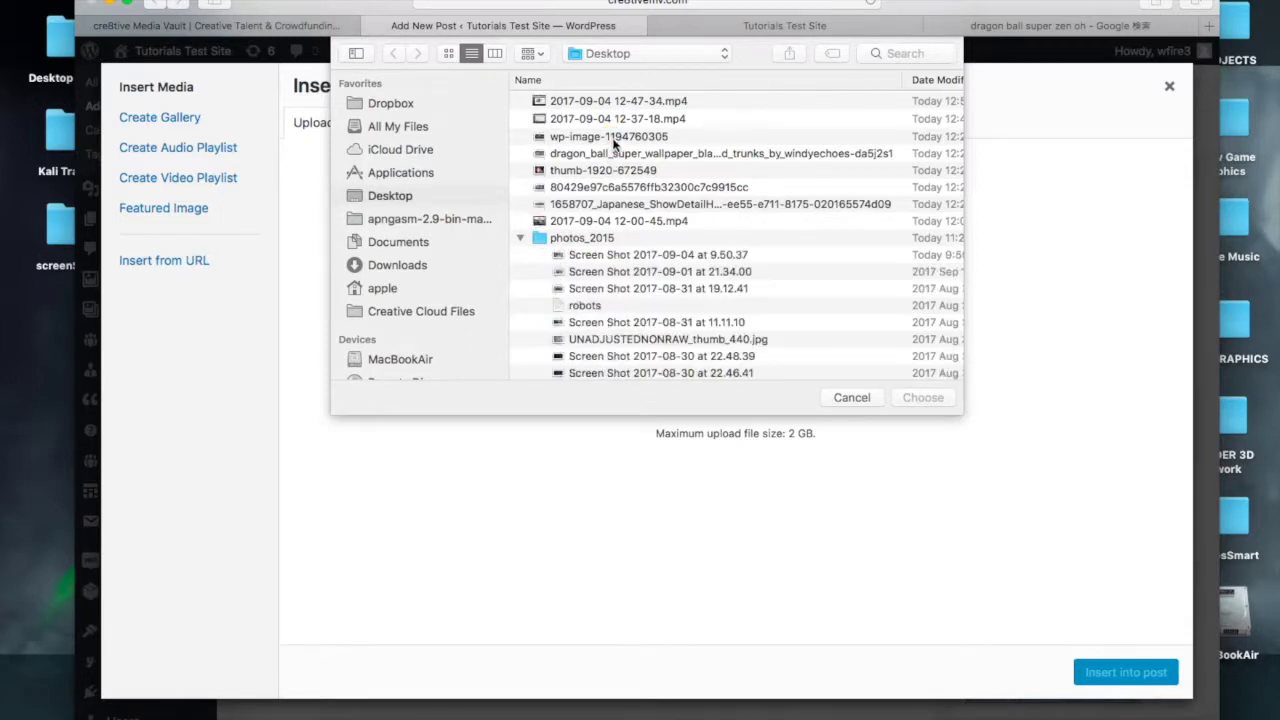
click(613, 138)
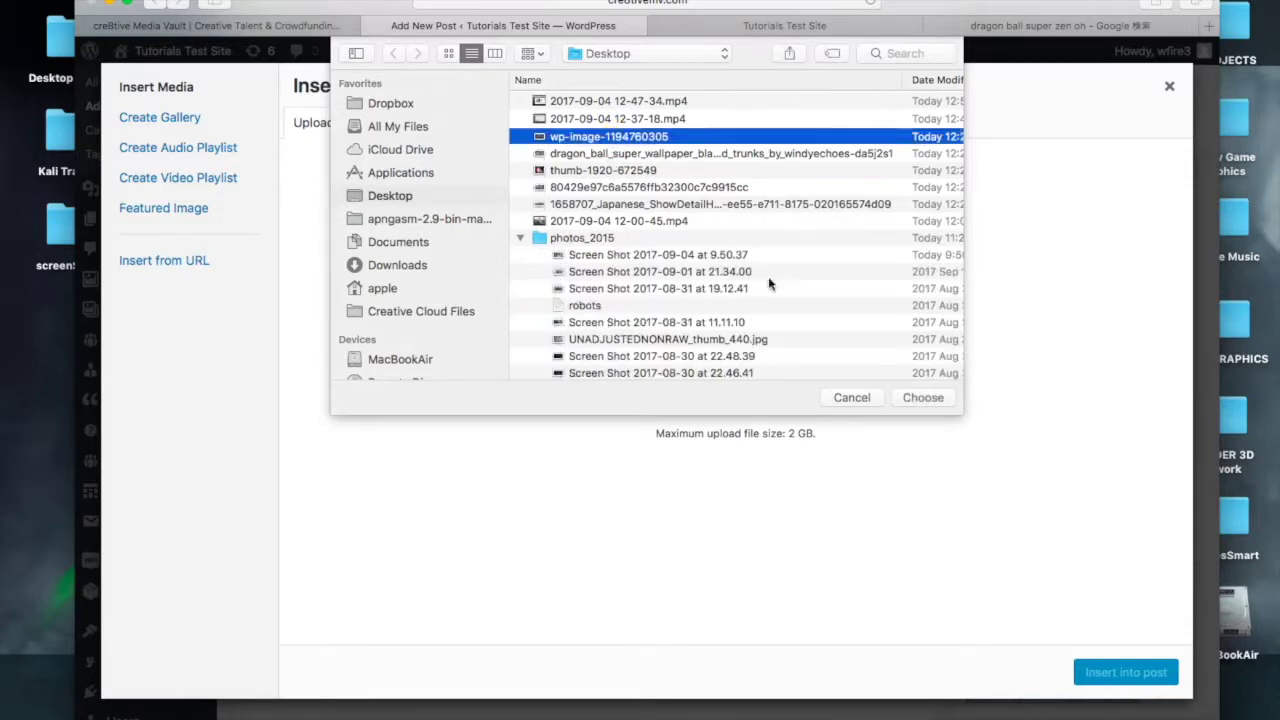
click(916, 404)
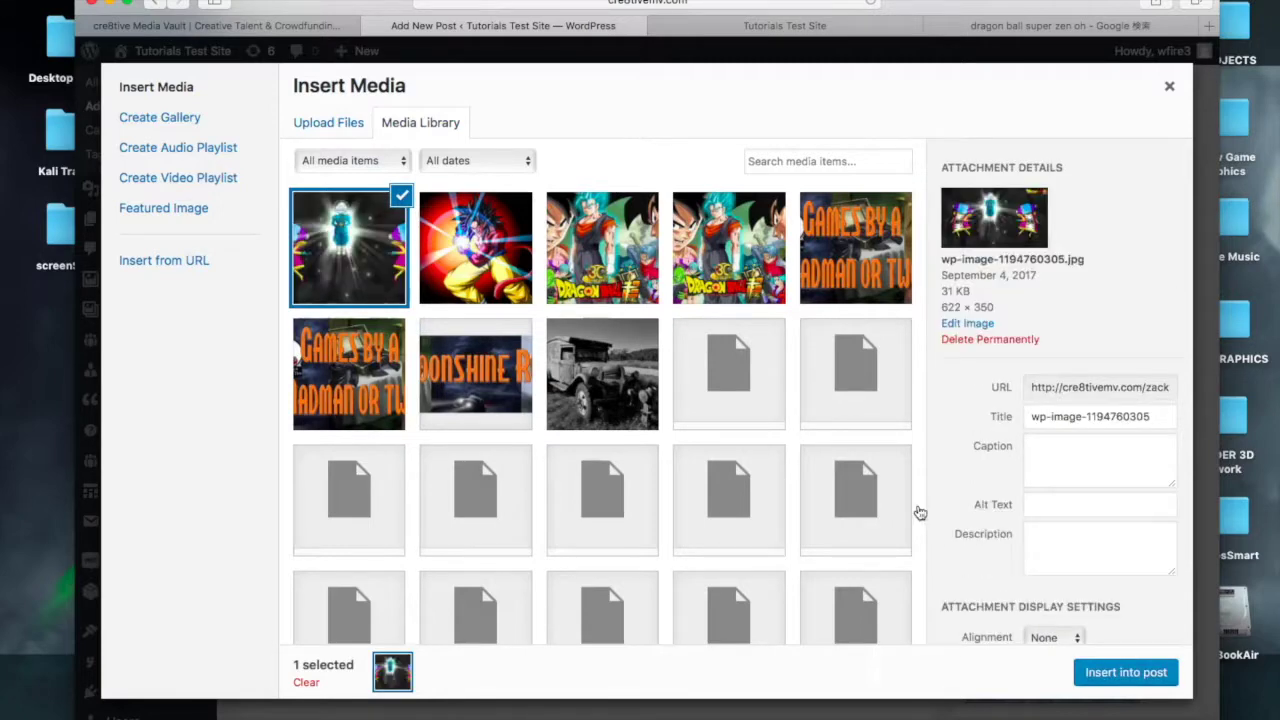
click(1107, 670)
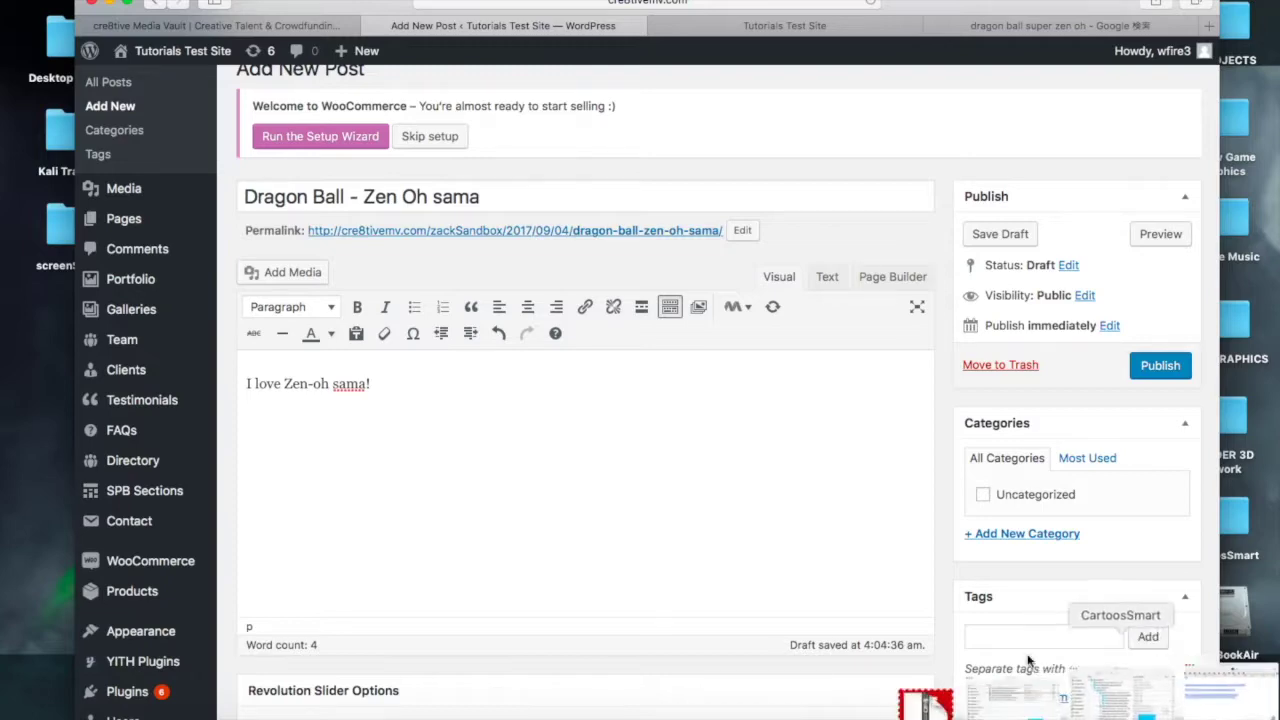
- Put the inserted image on its own line below the "I love Zen-oh sama!" text
scroll(775, 310, down, 4)
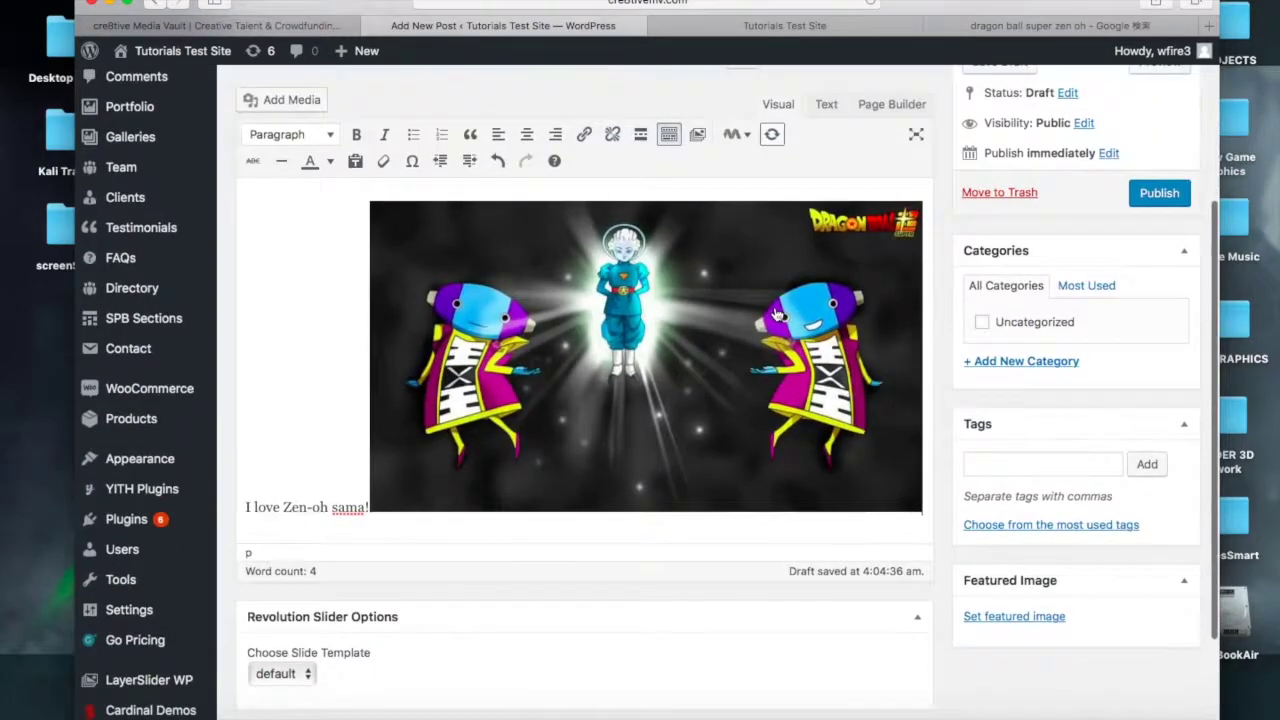
click(366, 505)
key(Return)
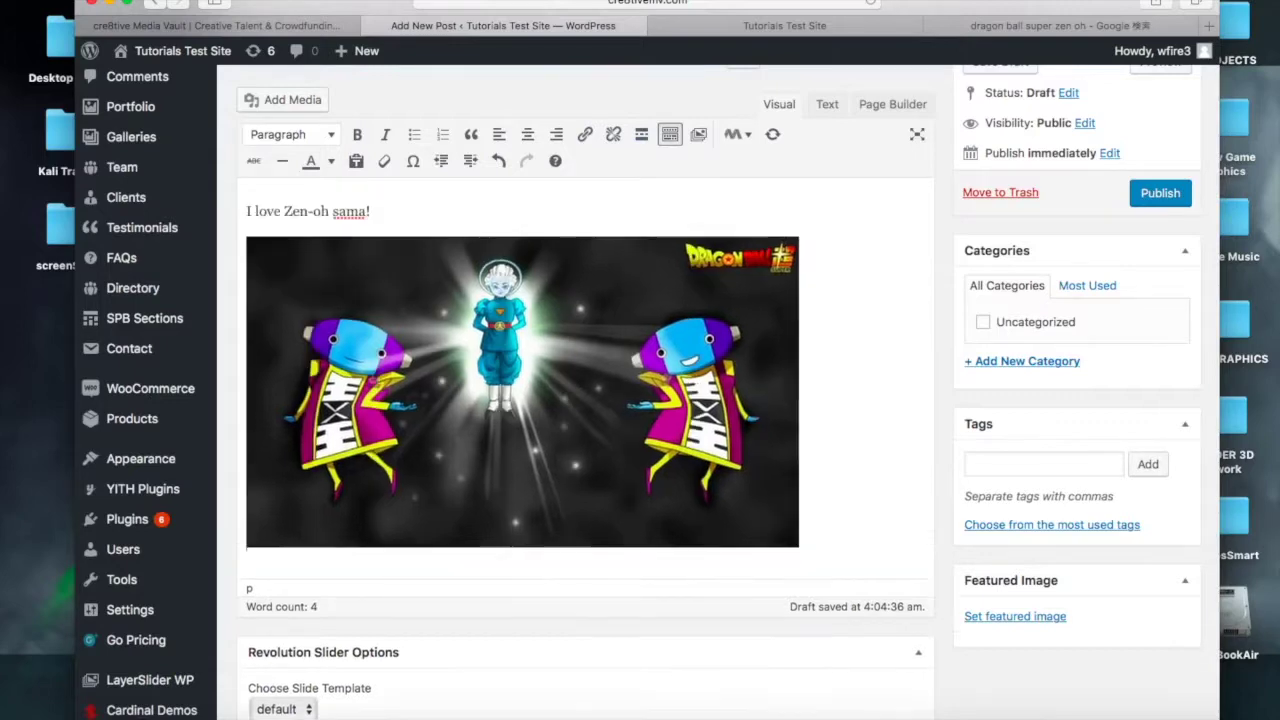
- Create a new category named "Dragon Ball Super" without a parent and assign it to the post
scroll(647, 459, down, 3)
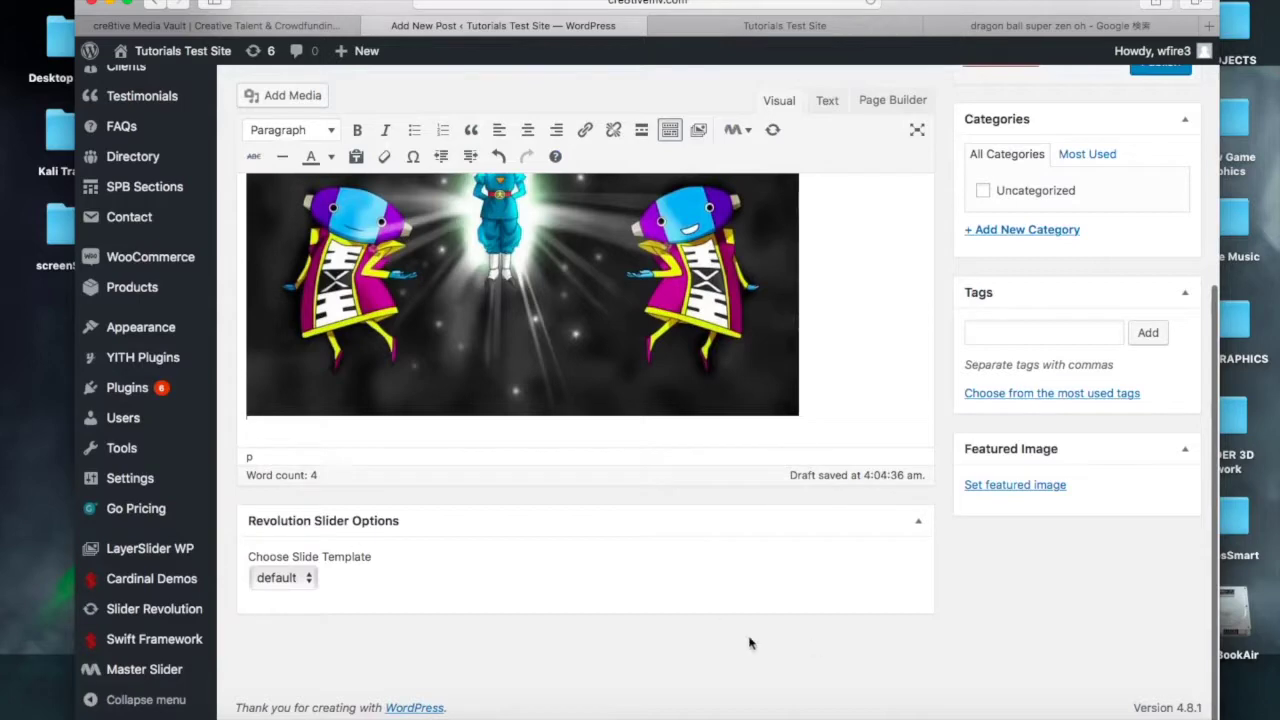
scroll(666, 603, up, 5)
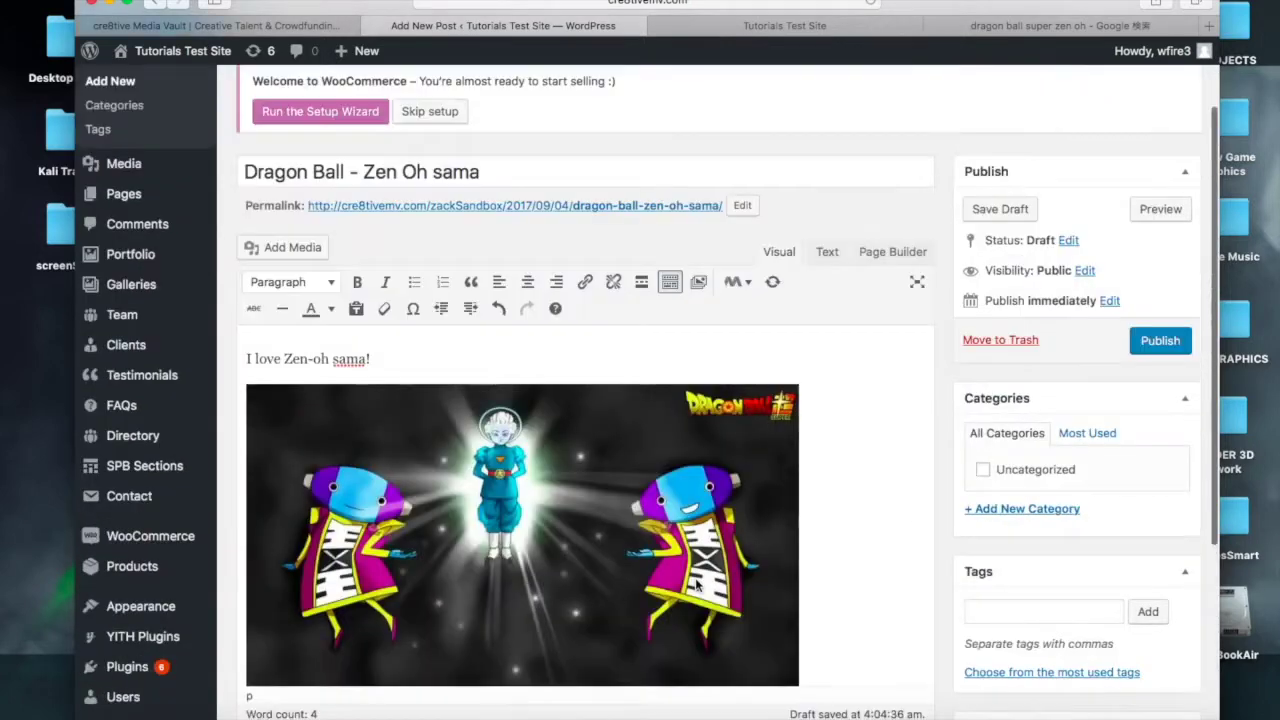
scroll(530, 560, down, 5)
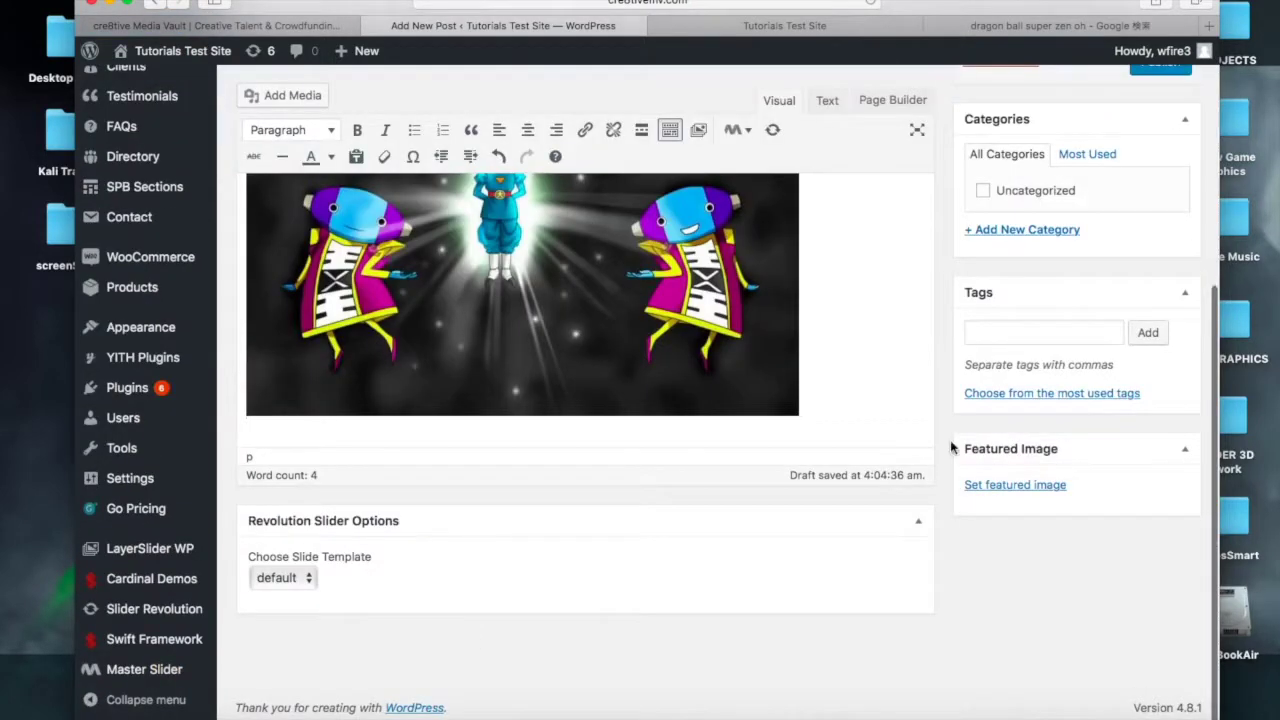
scroll(852, 543, up, 5)
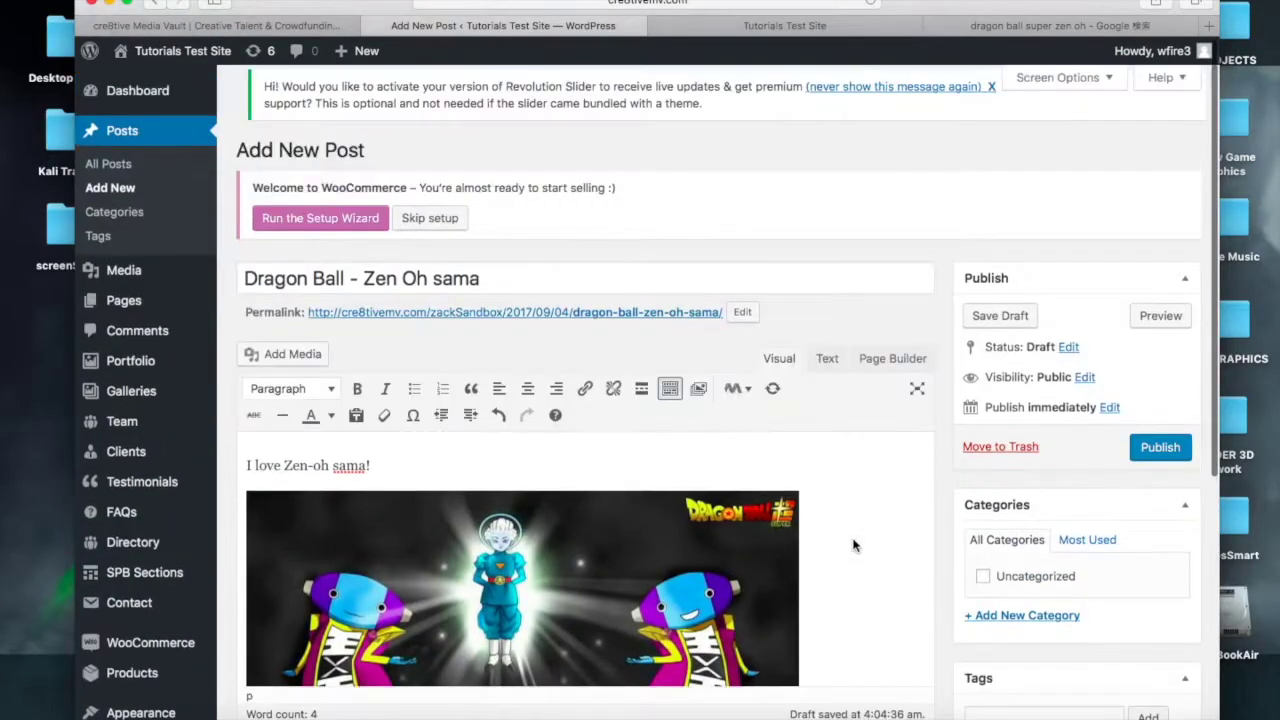
scroll(853, 545, down, 5)
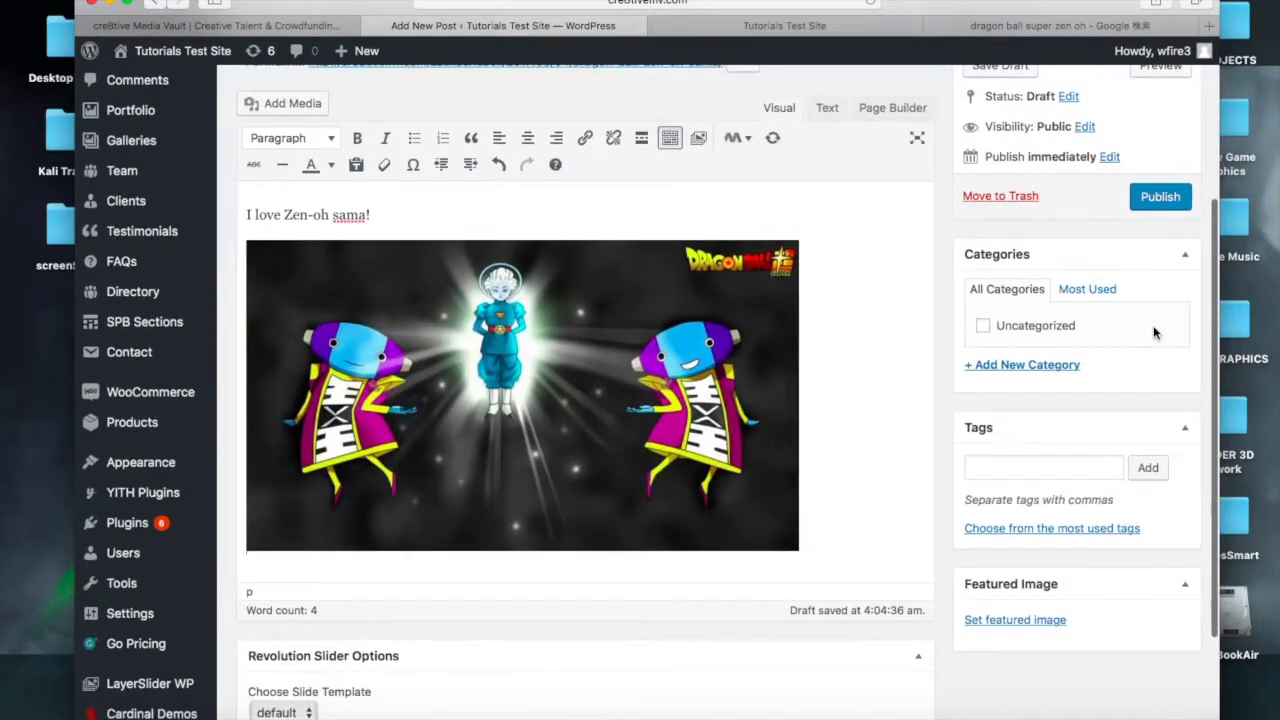
scroll(1004, 453, up, 3)
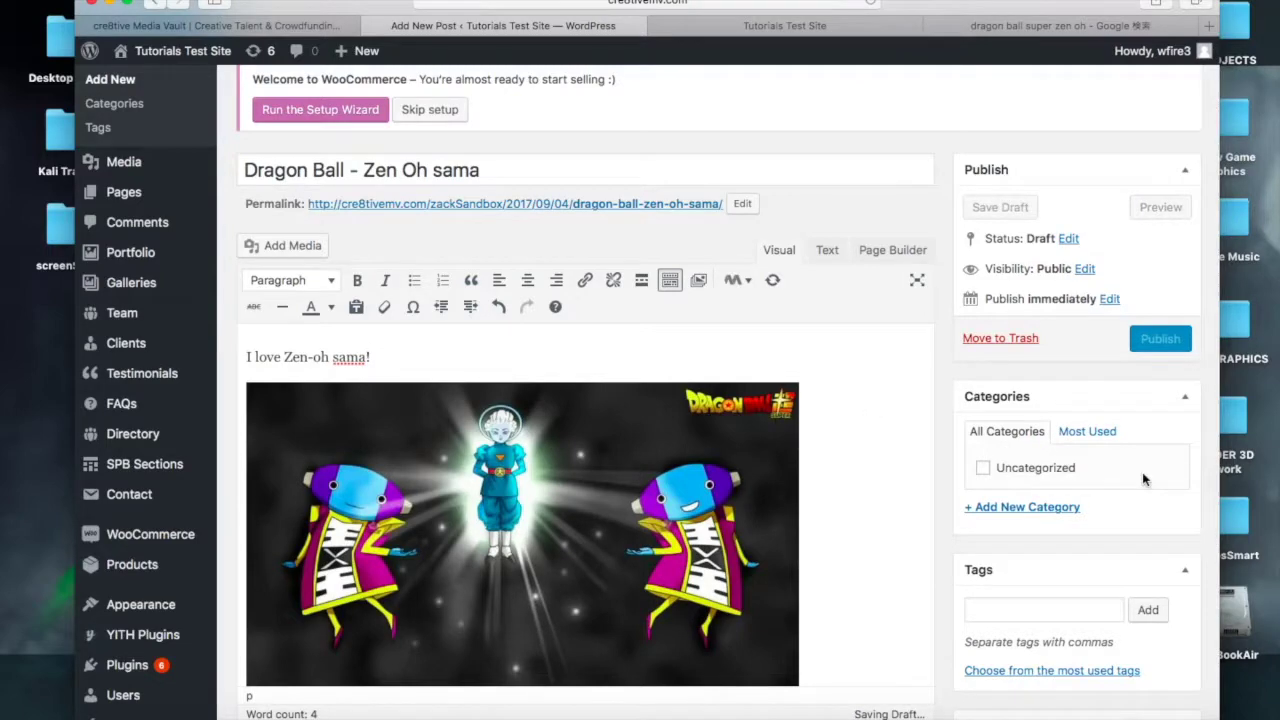
click(1014, 512)
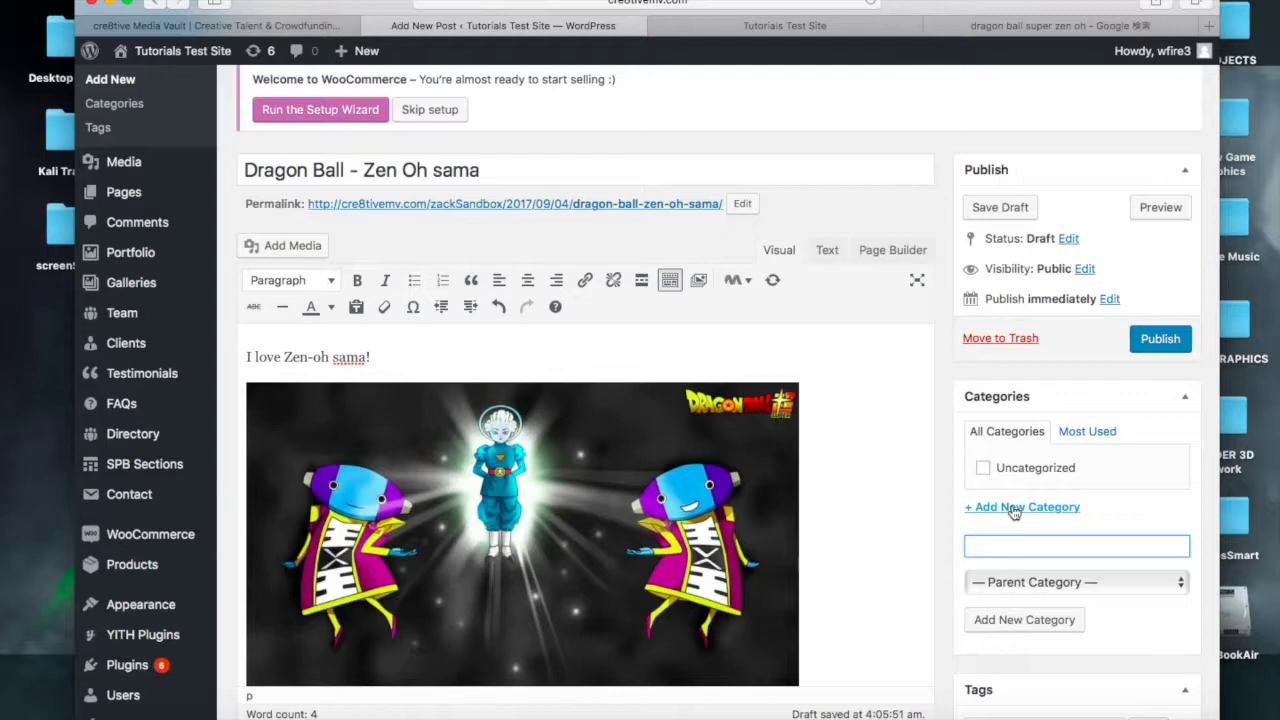
text(Dragon Ball Super)
click(1024, 619)
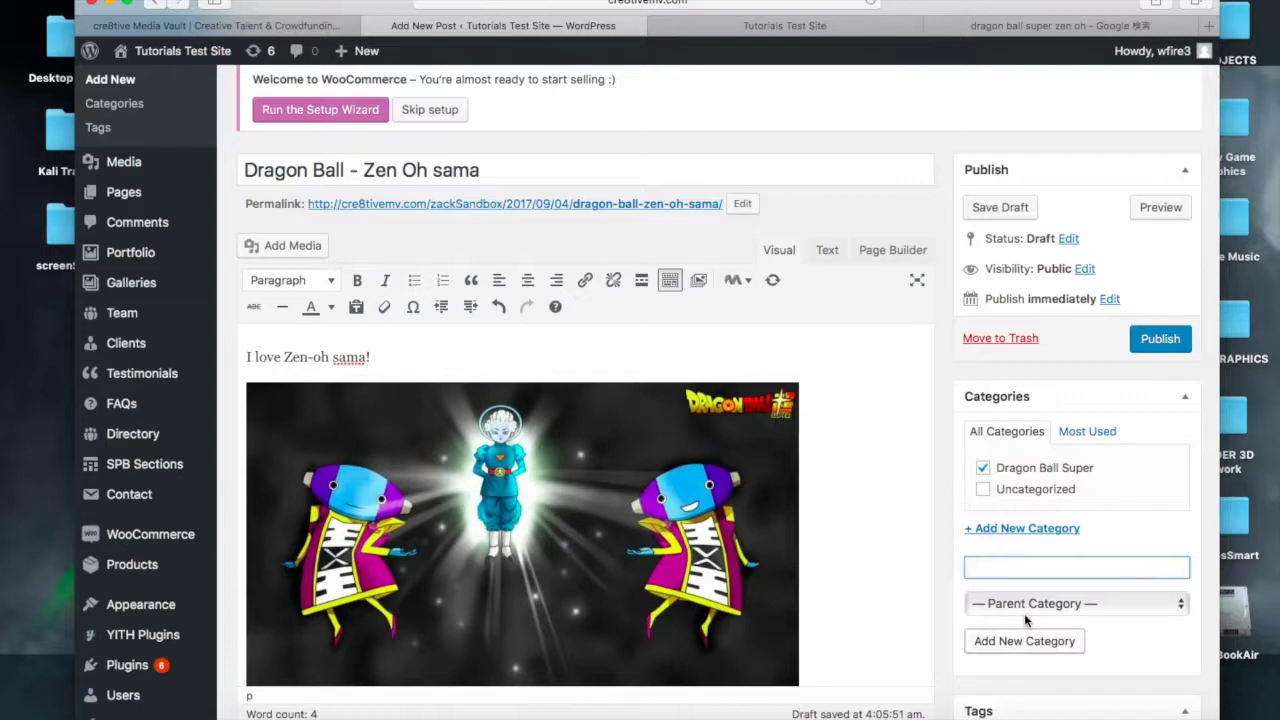
- Create a second category named "Tenno Tenge" without a parent and leave it unassigned from this post
text(Tenno Tenge)
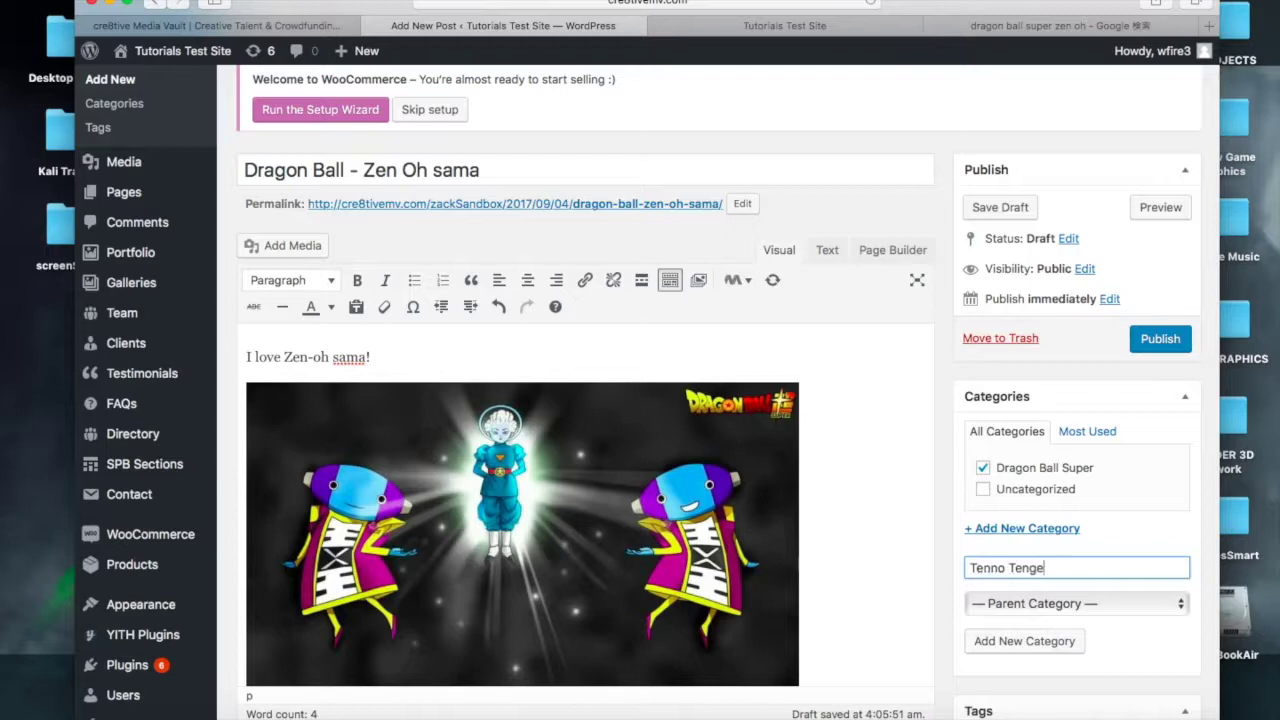
click(1060, 643)
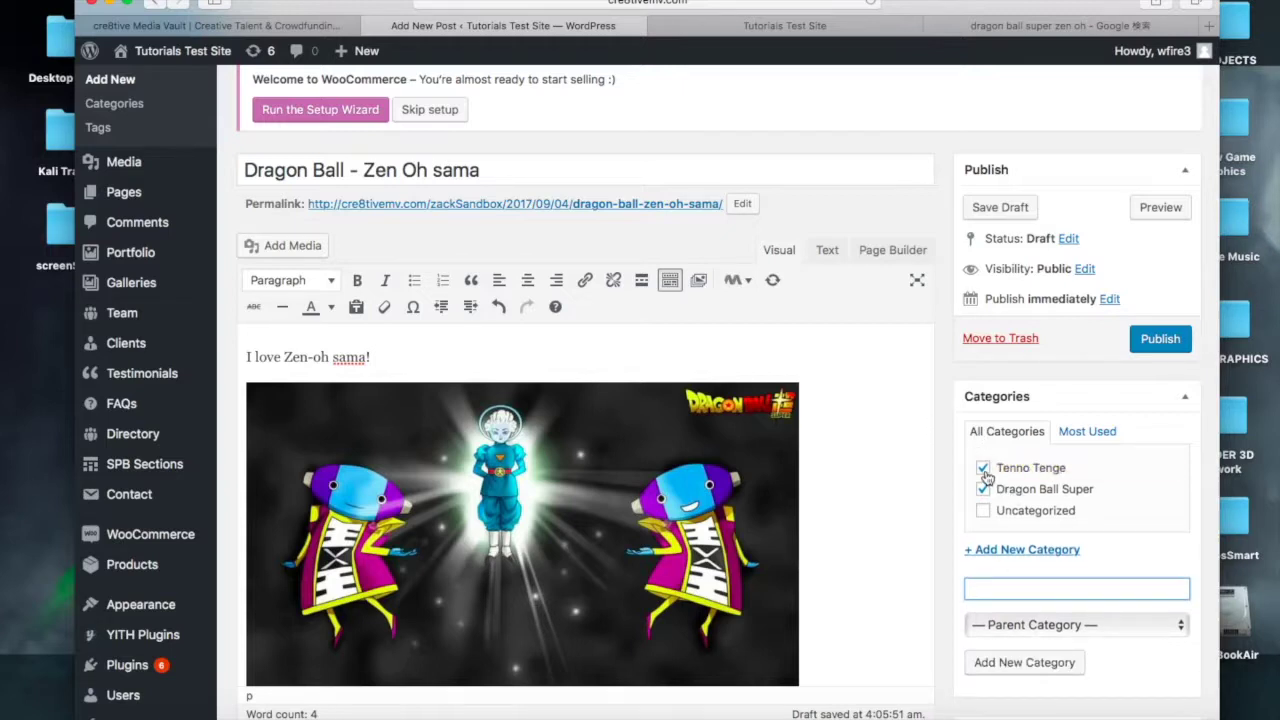
click(984, 469)
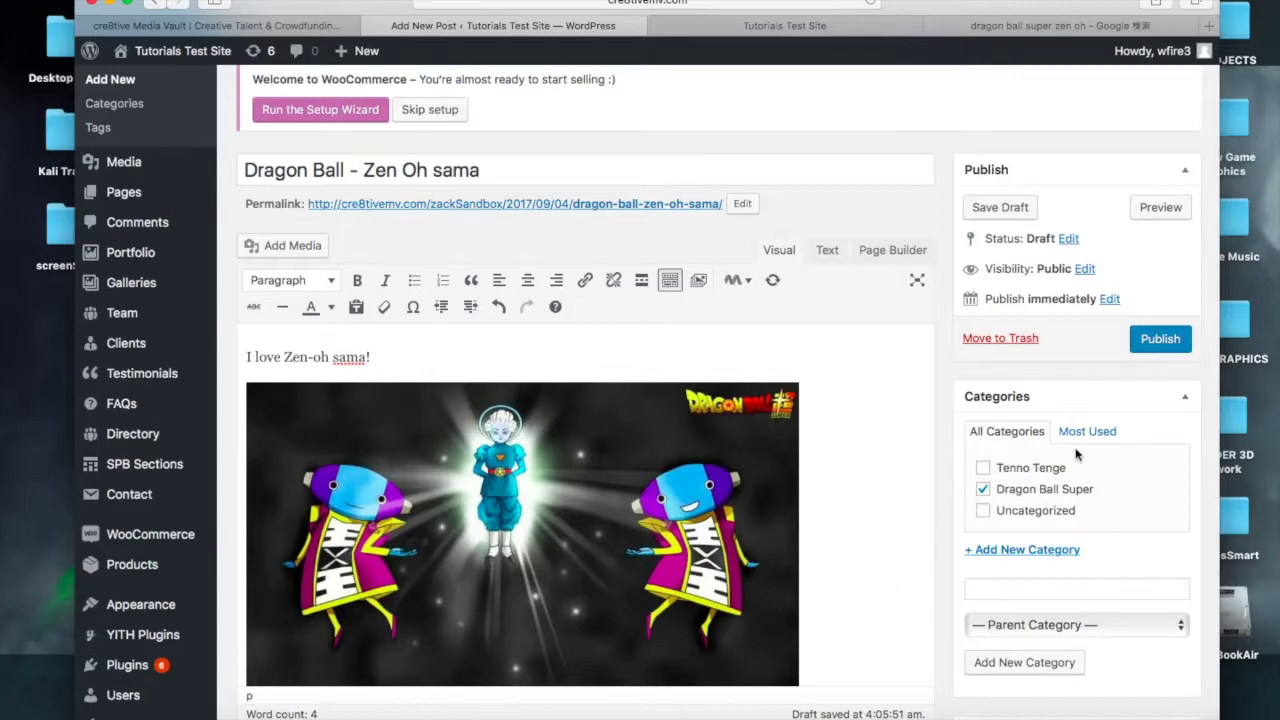
- Add the tags "dragon ball", "dbz", "zen oh" and "super" to the post
scroll(1077, 455, down, 5)
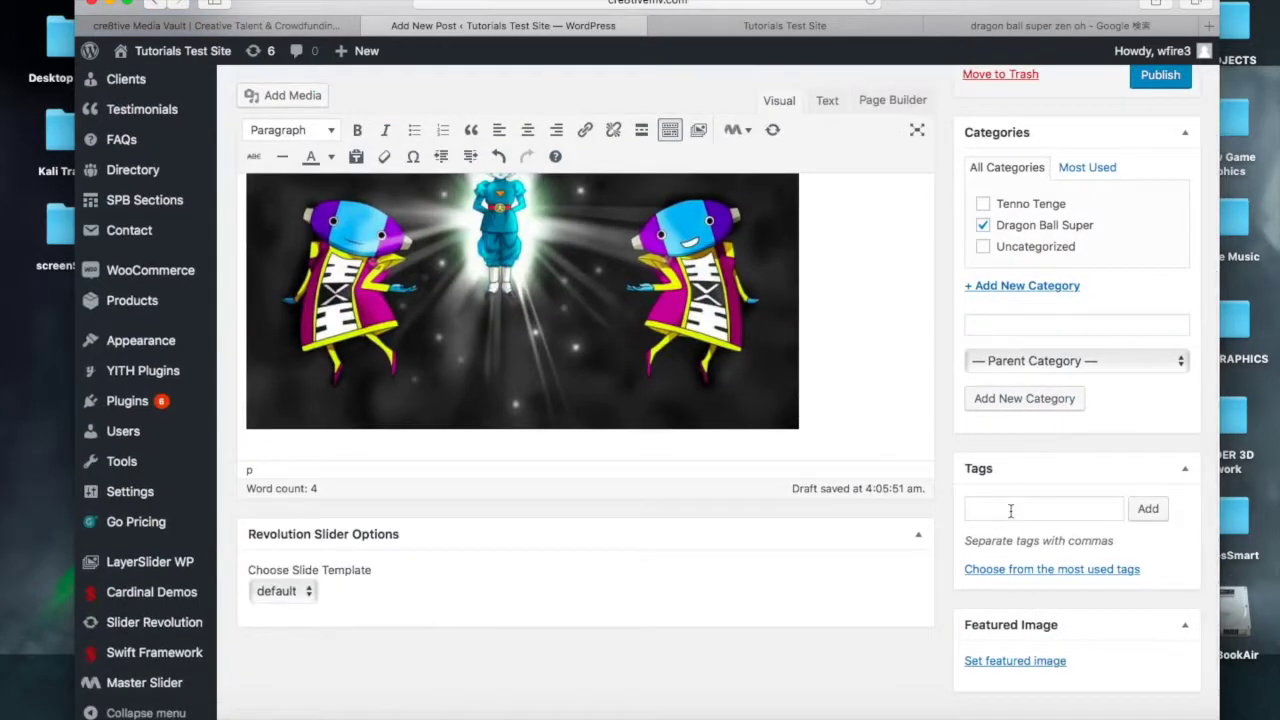
click(1011, 511)
text(dragon)
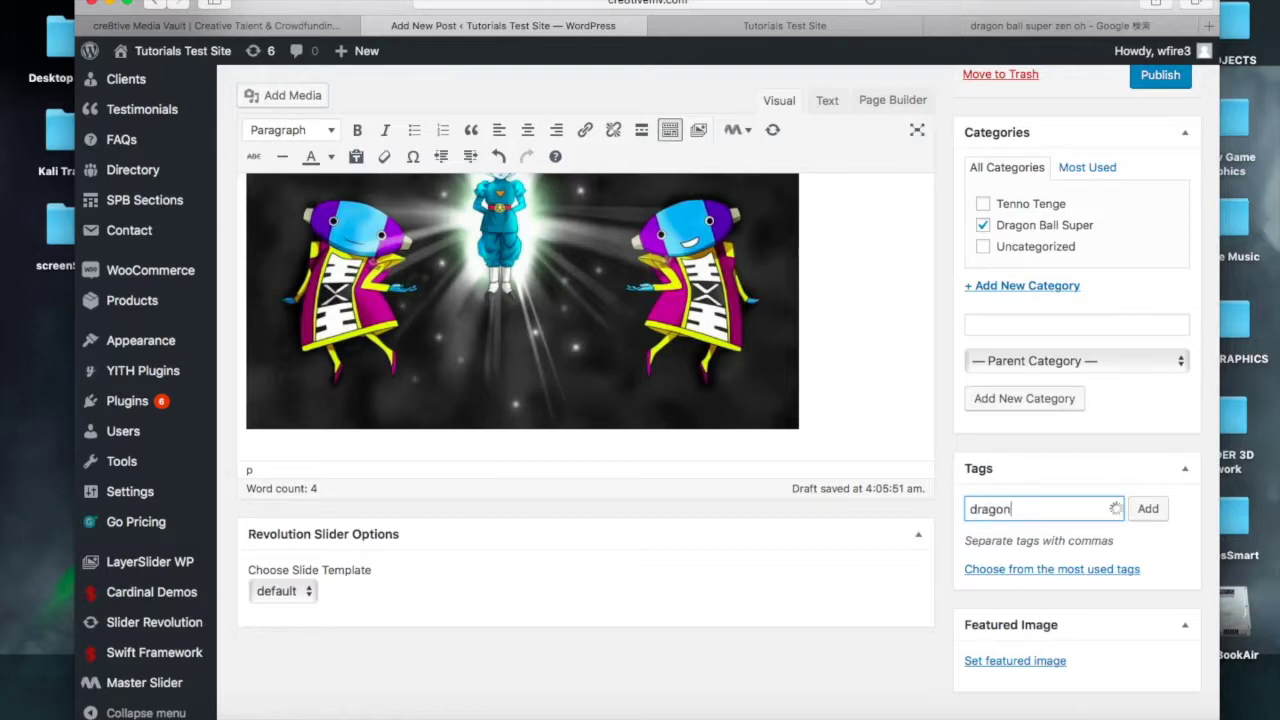
key(BackSpace)
text(n ball, dm)
key(BackSpace)
text(bz)
key(BackSpace)
text(f,)
key(BackSpace)
key(BackSpace)
text(z, zen oh, super)
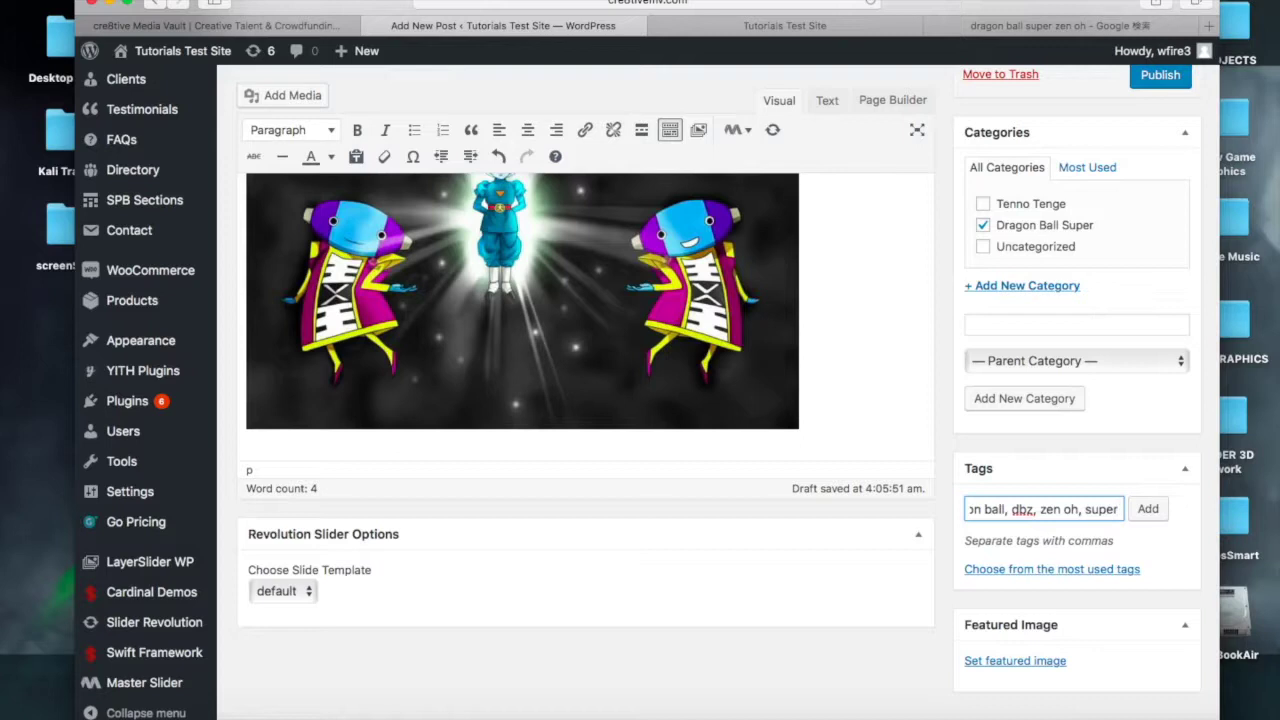
key(Return)
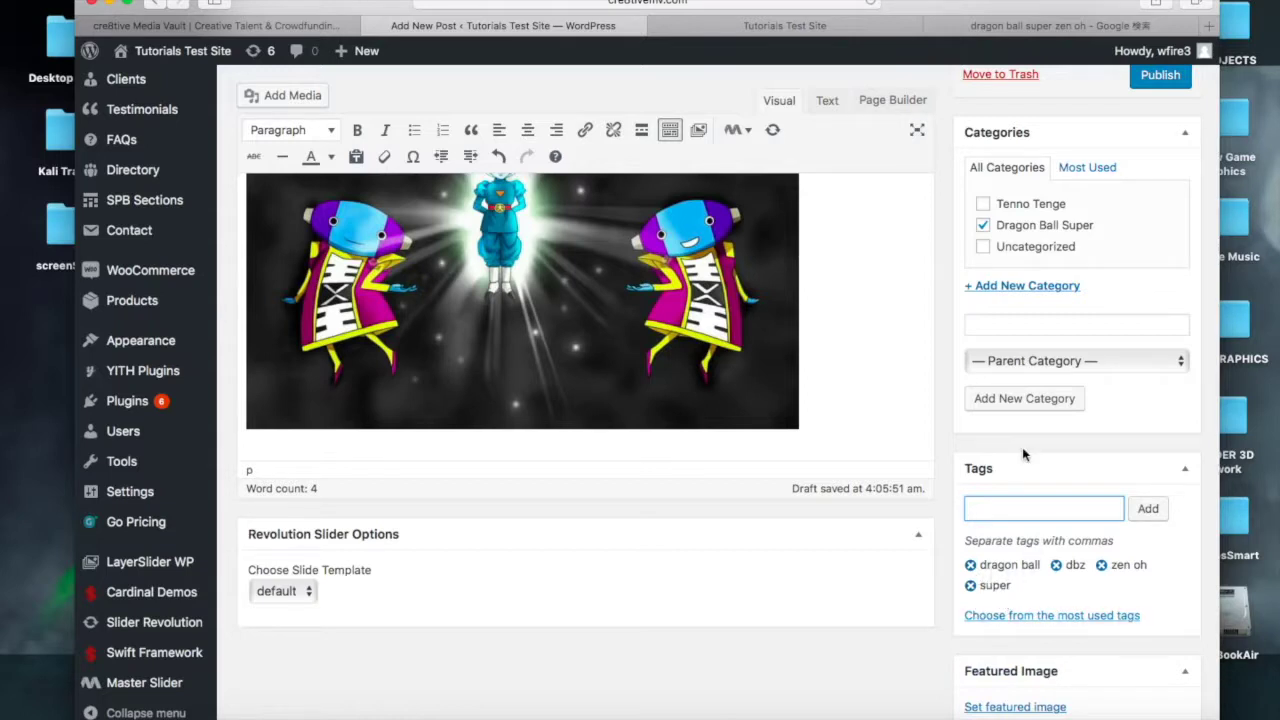
scroll(1015, 422, up, 5)
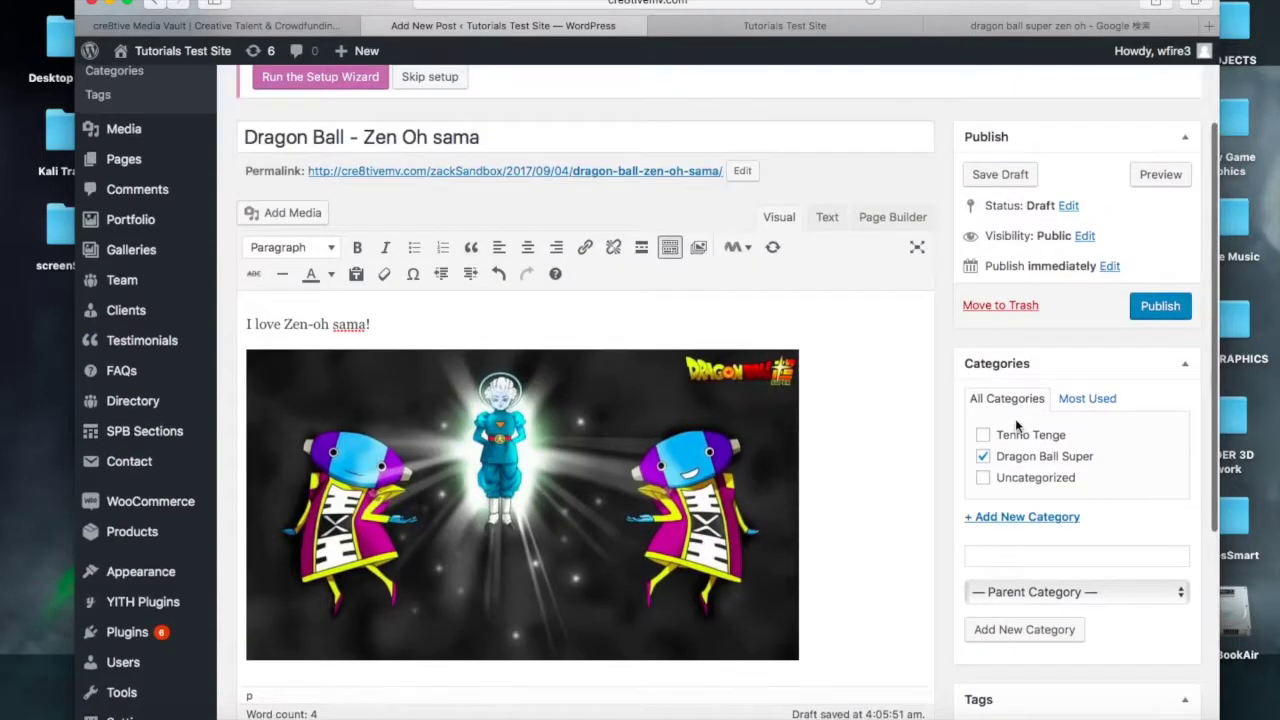
scroll(1015, 418, down, 6)
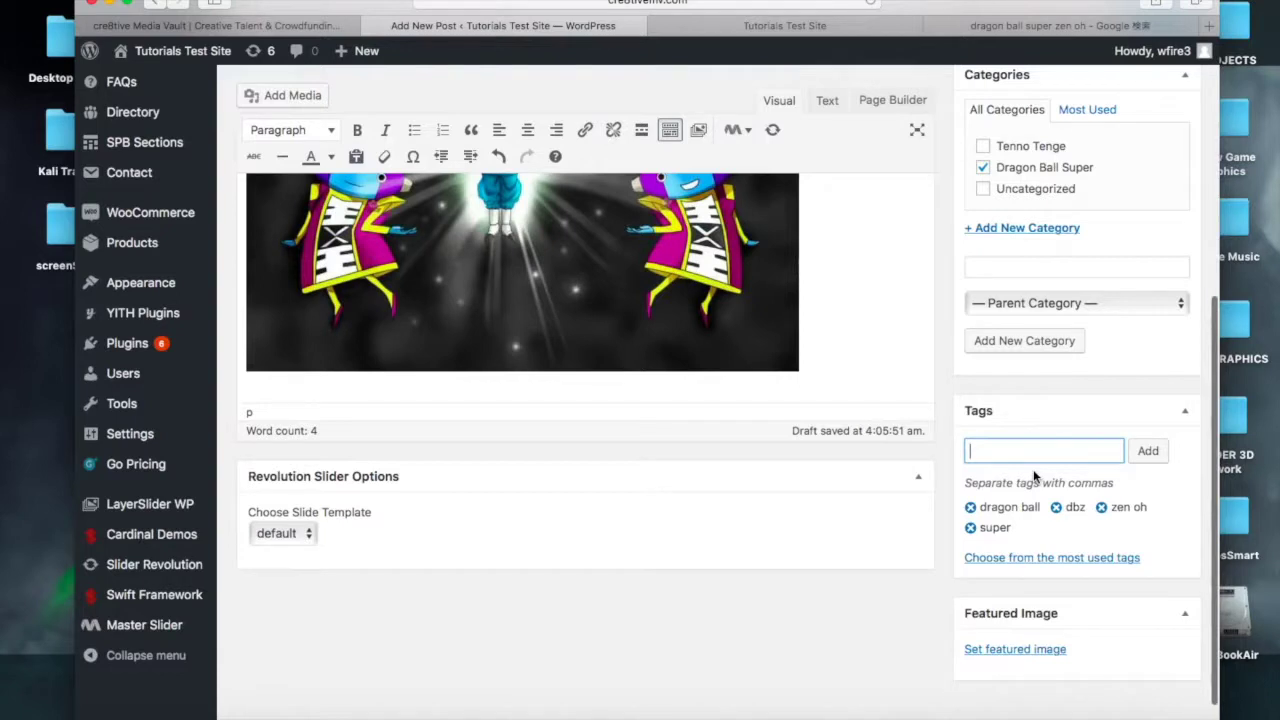
- Examine how the "Hello world!" post appears on the site's front page and on its own page
scroll(1033, 469, down, 1)
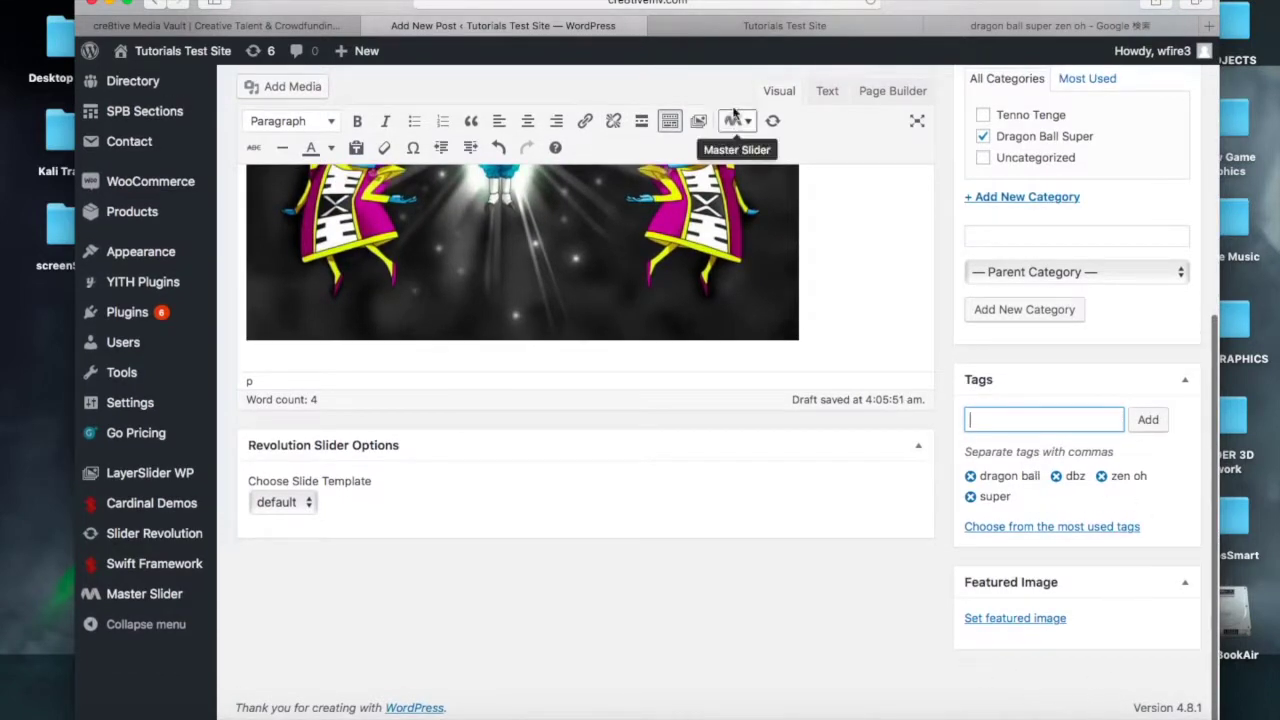
click(766, 27)
scroll(730, 266, down, 5)
scroll(730, 266, up, 4)
scroll(730, 266, down, 3)
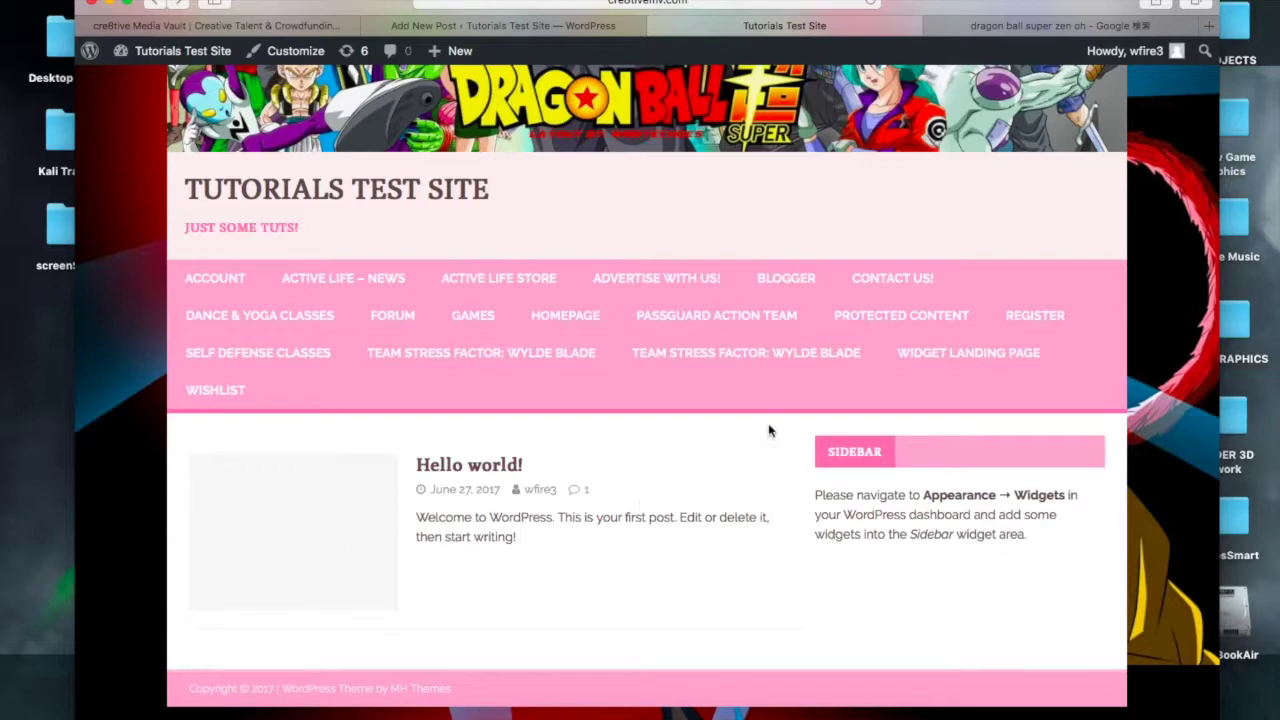
click(501, 462)
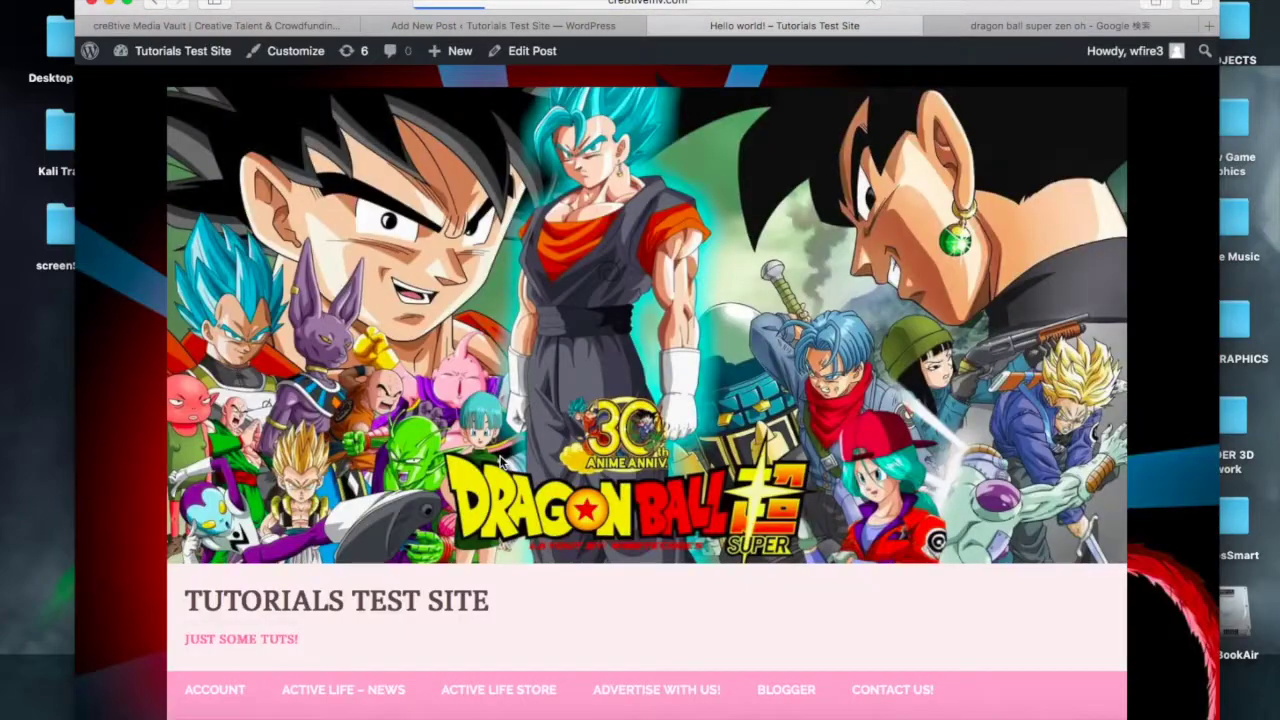
scroll(552, 517, down, 10)
scroll(552, 517, up, 3)
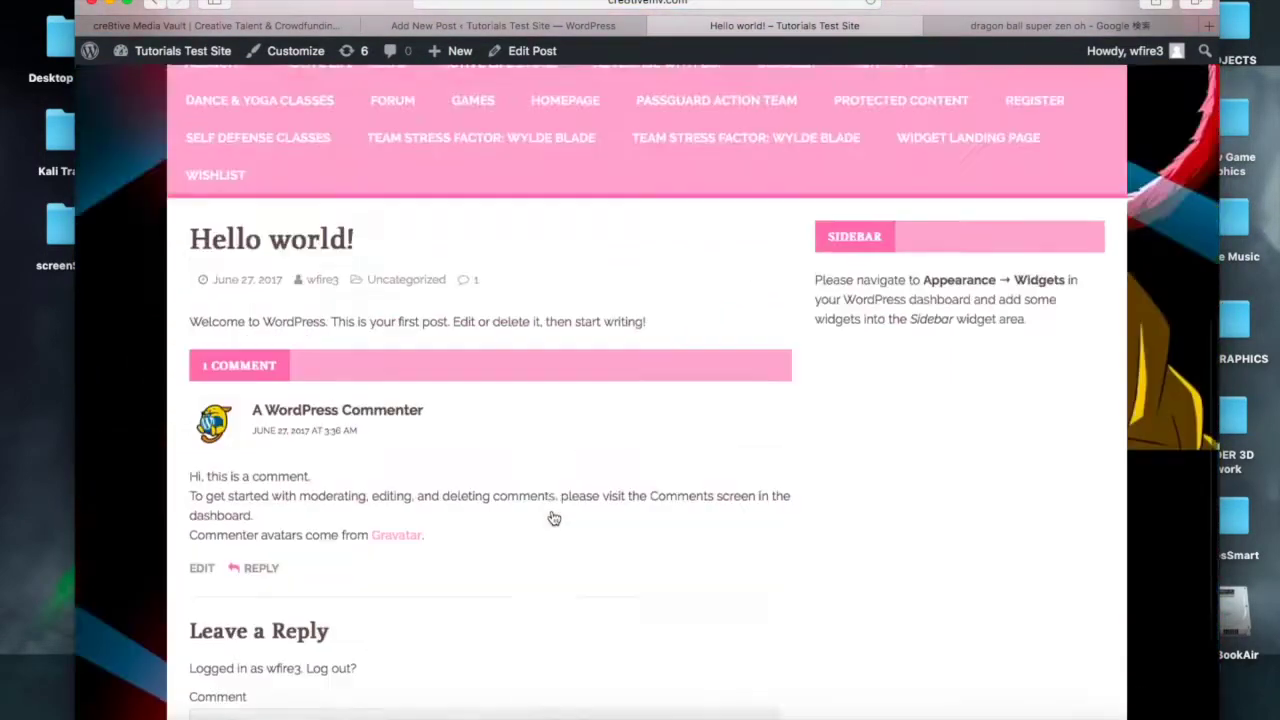
click(152, 6)
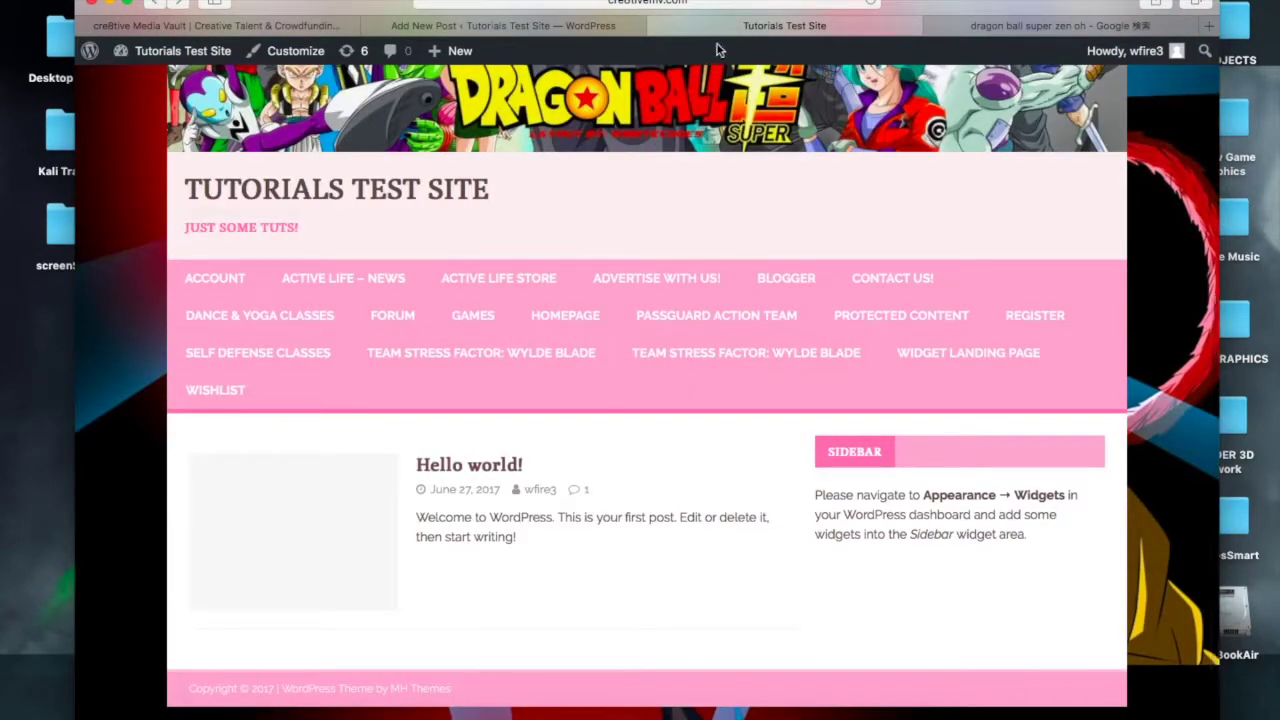
- Return to the new post and set wp-image-1194760305.jpg from the media library as its featured image
click(558, 29)
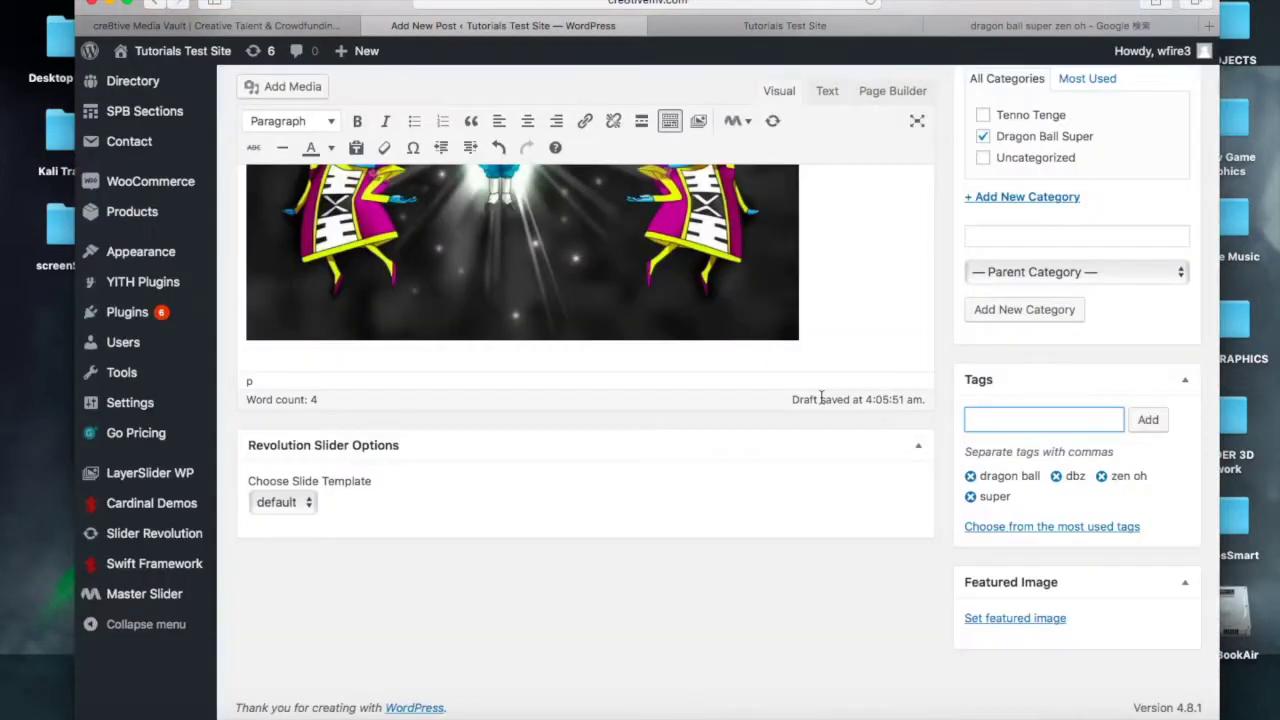
click(1036, 620)
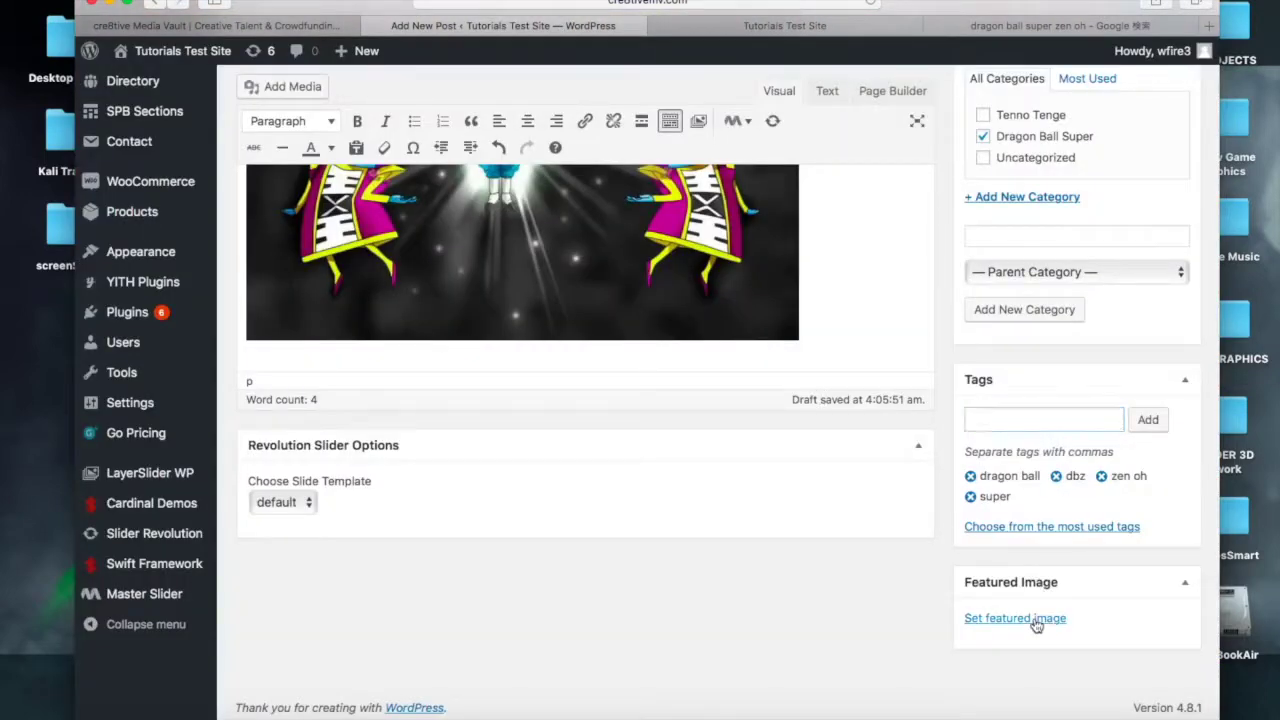
click(203, 240)
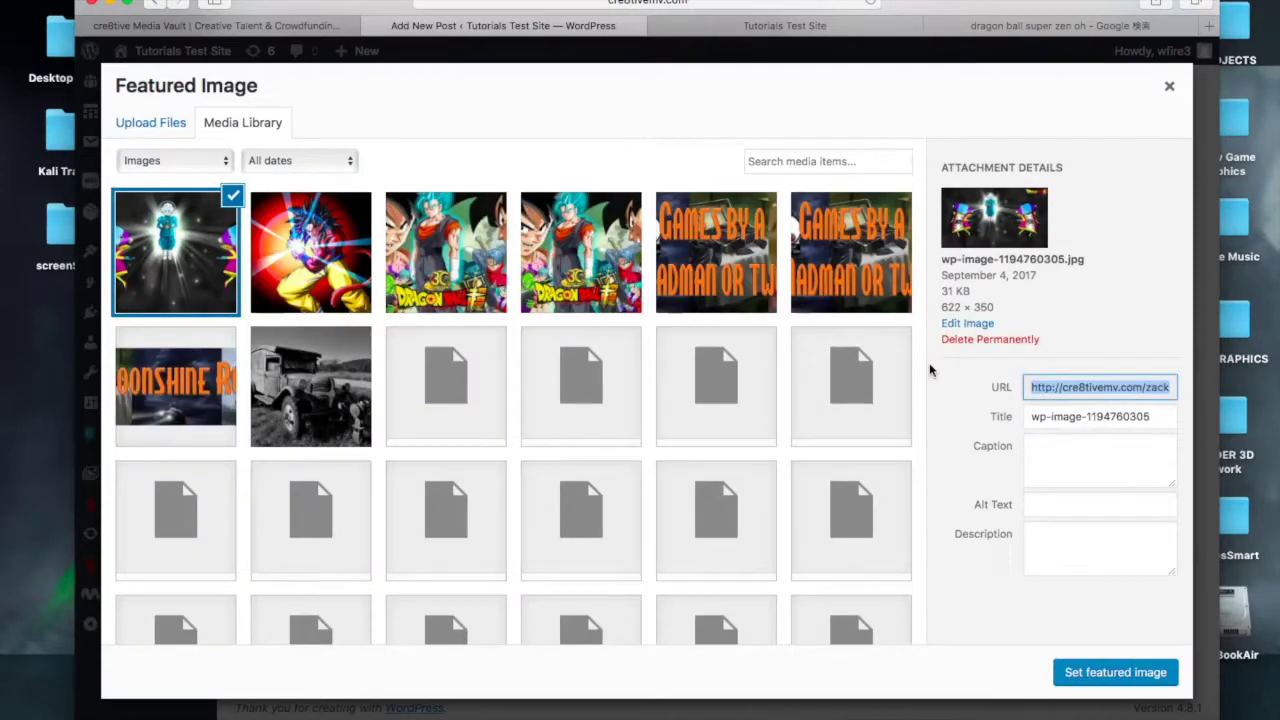
click(1108, 672)
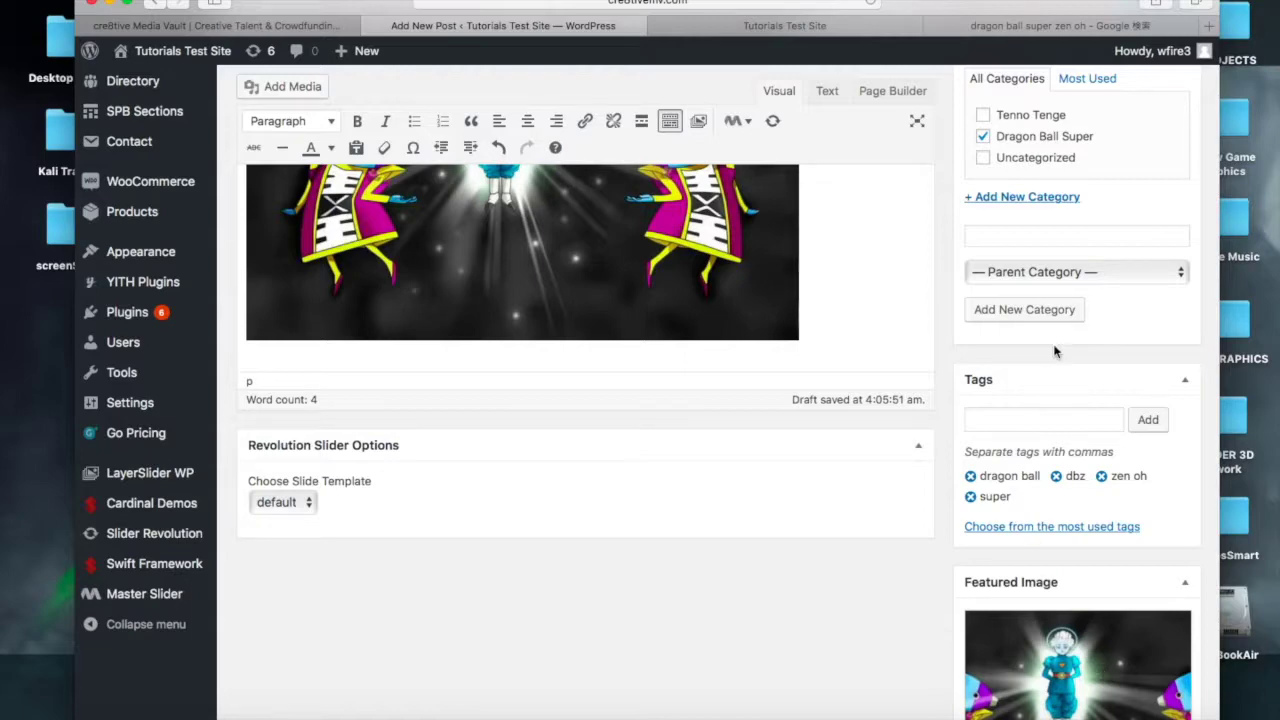
- Review the "Dragon Ball - Zen Oh sama" post's content, category, tags and featured image, and publish it
scroll(532, 449, up, 5)
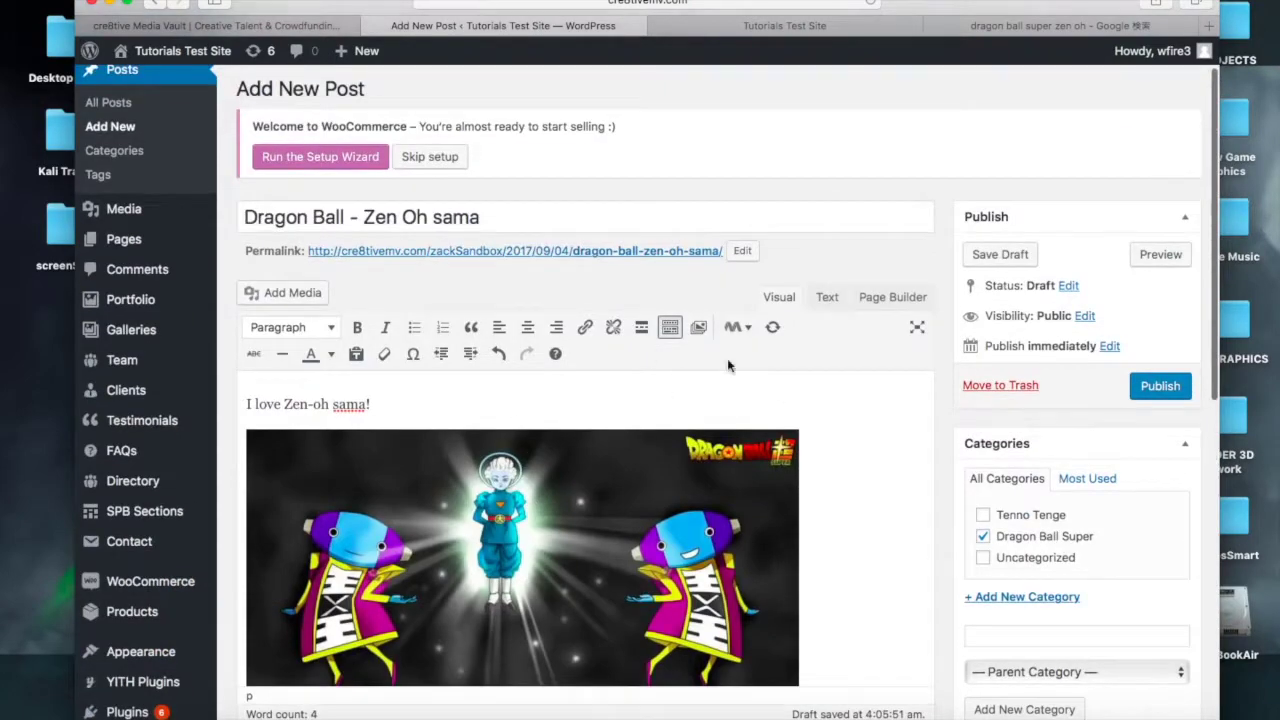
scroll(1124, 471, down, 5)
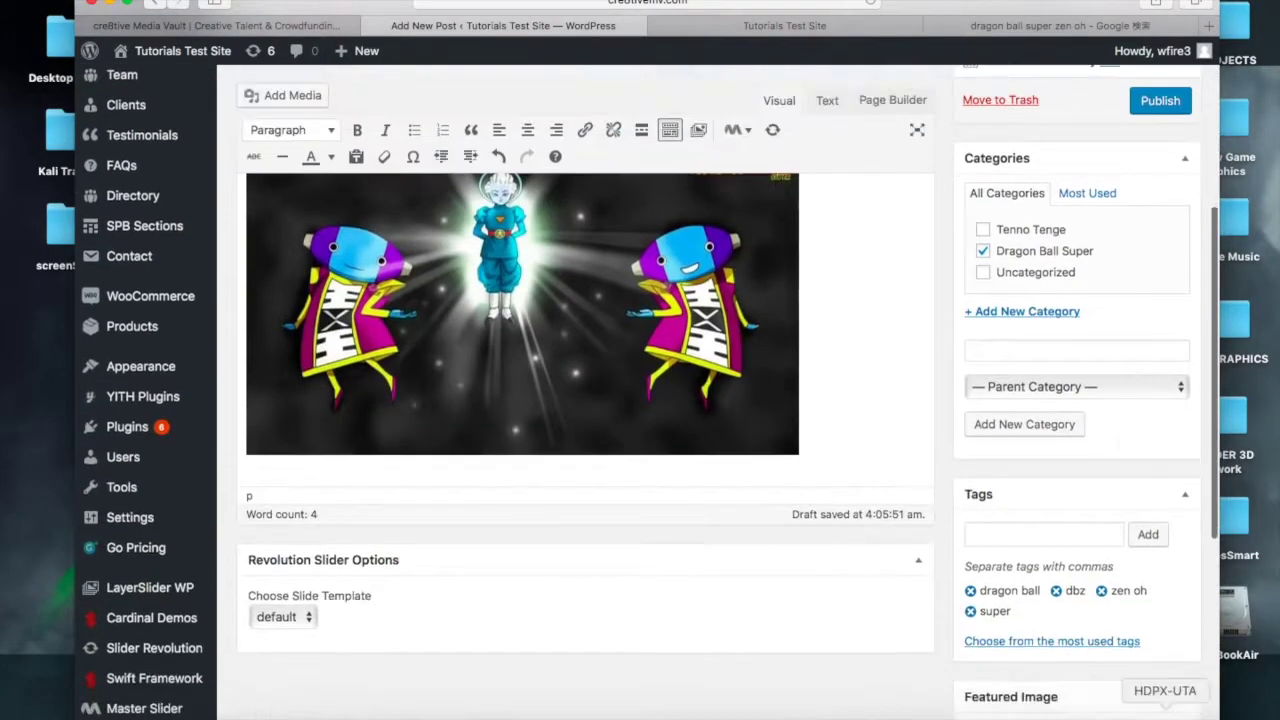
scroll(1120, 598, down, 3)
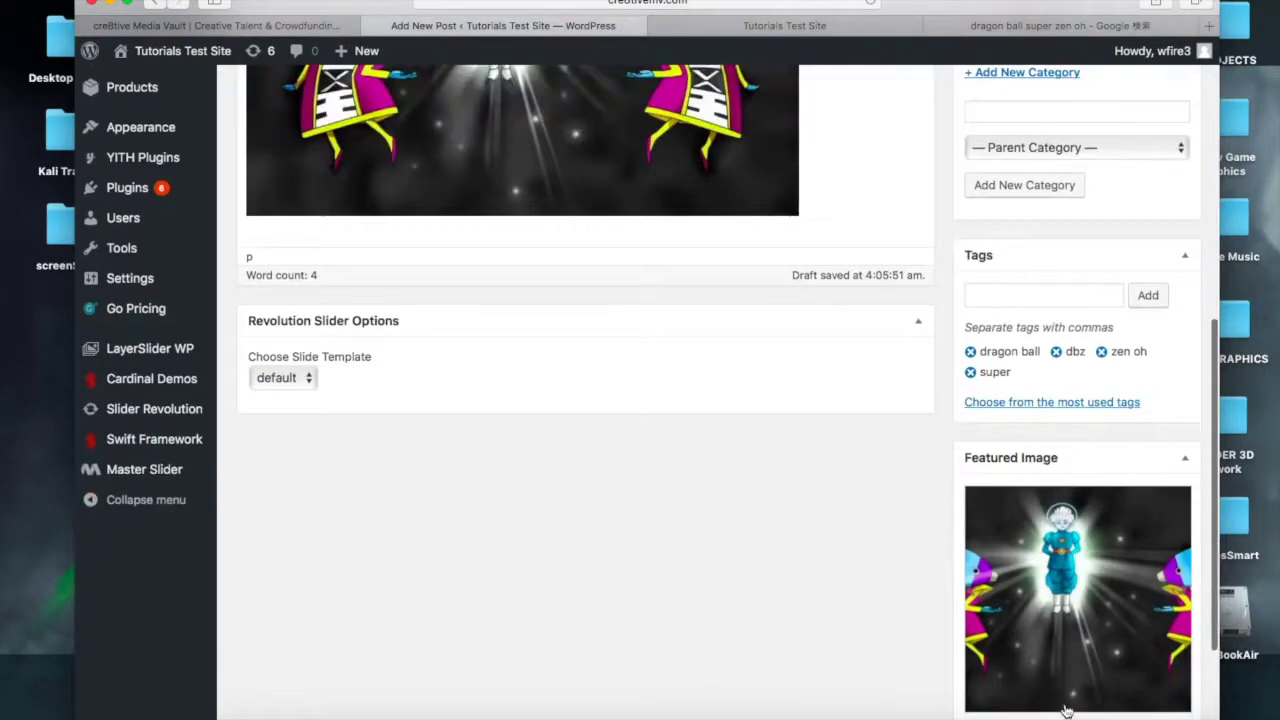
scroll(1063, 586, up, 10)
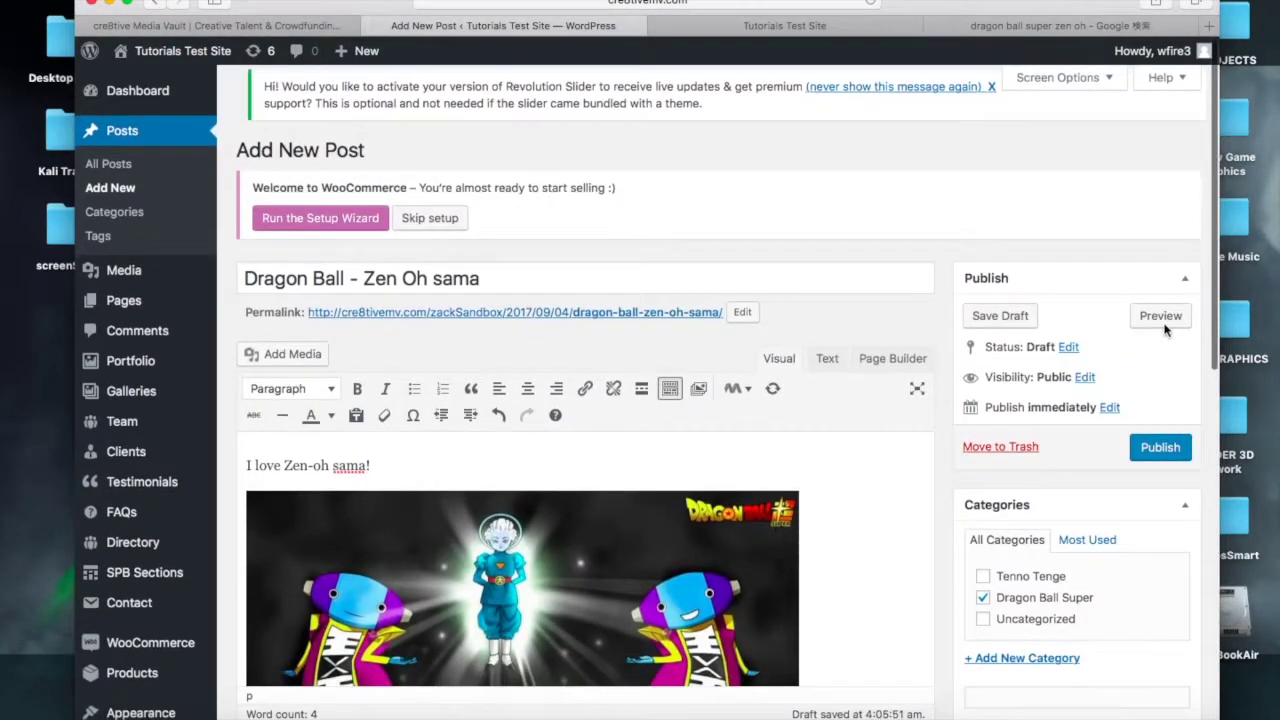
click(1160, 450)
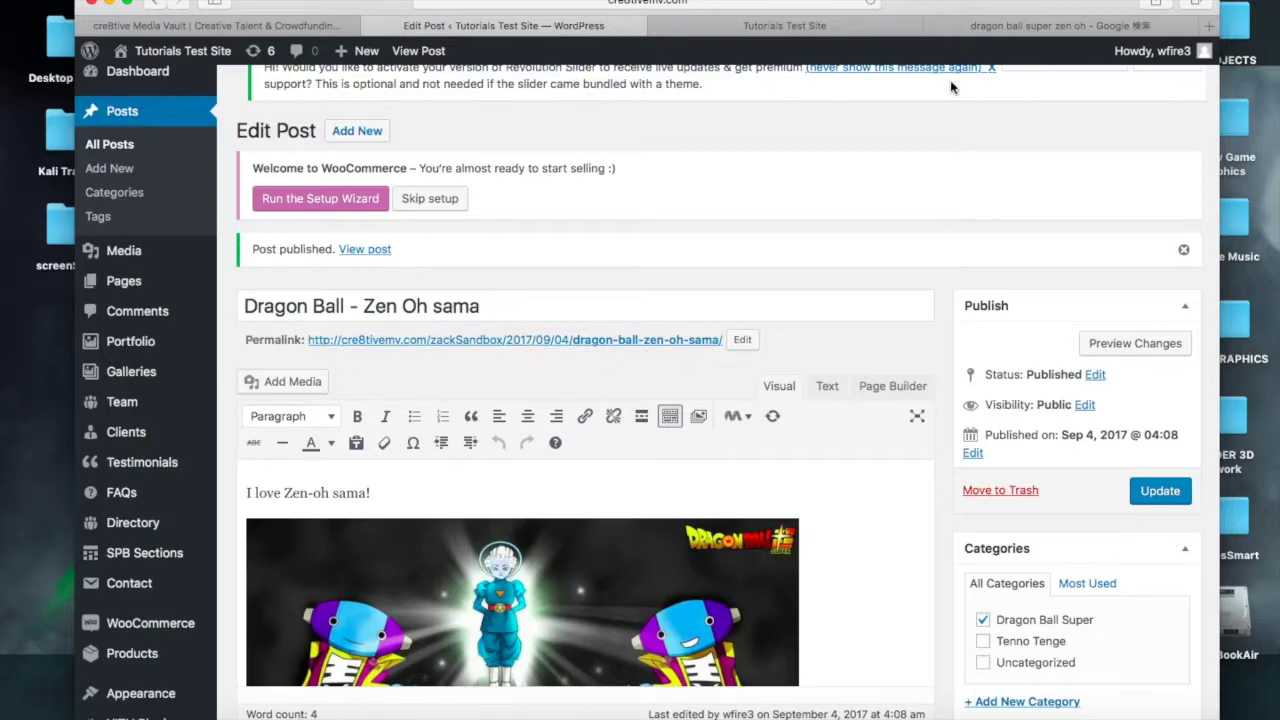
- Reload the site's front page and open the "Dragon Ball – Zen Oh sama" post to check its images, text and tags
click(824, 28)
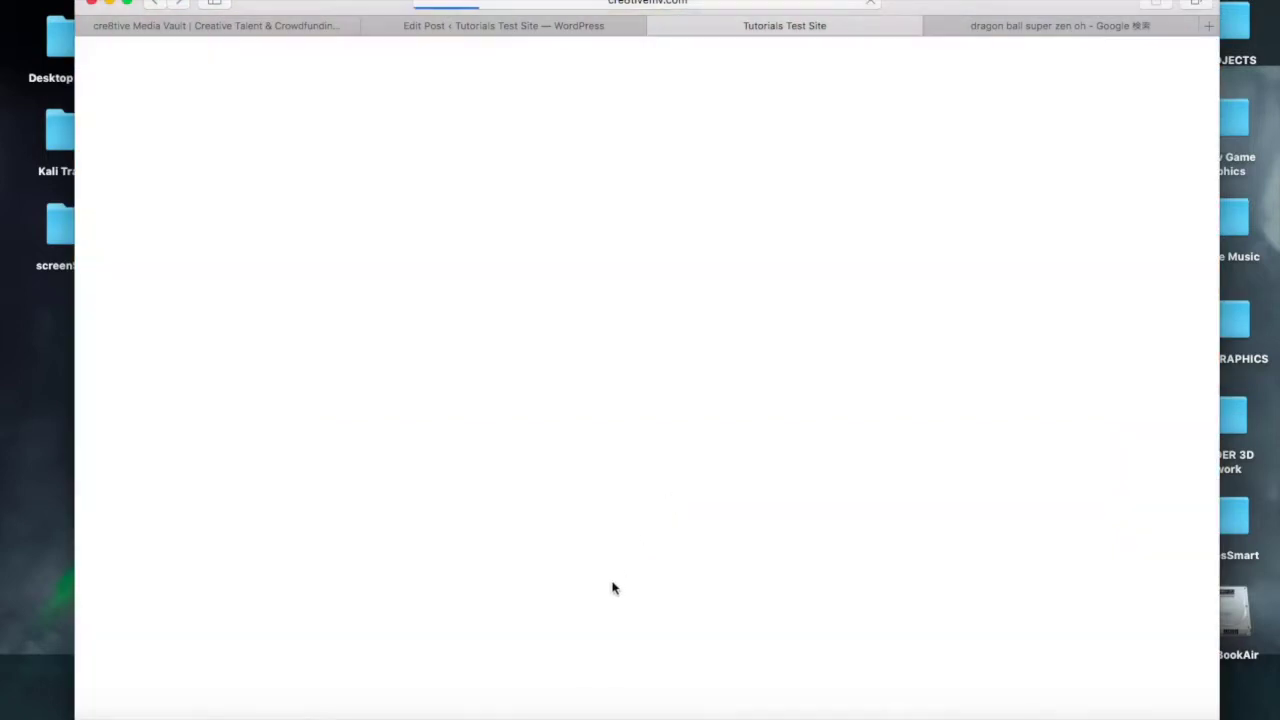
scroll(530, 636, down, 6)
scroll(530, 636, down, 1)
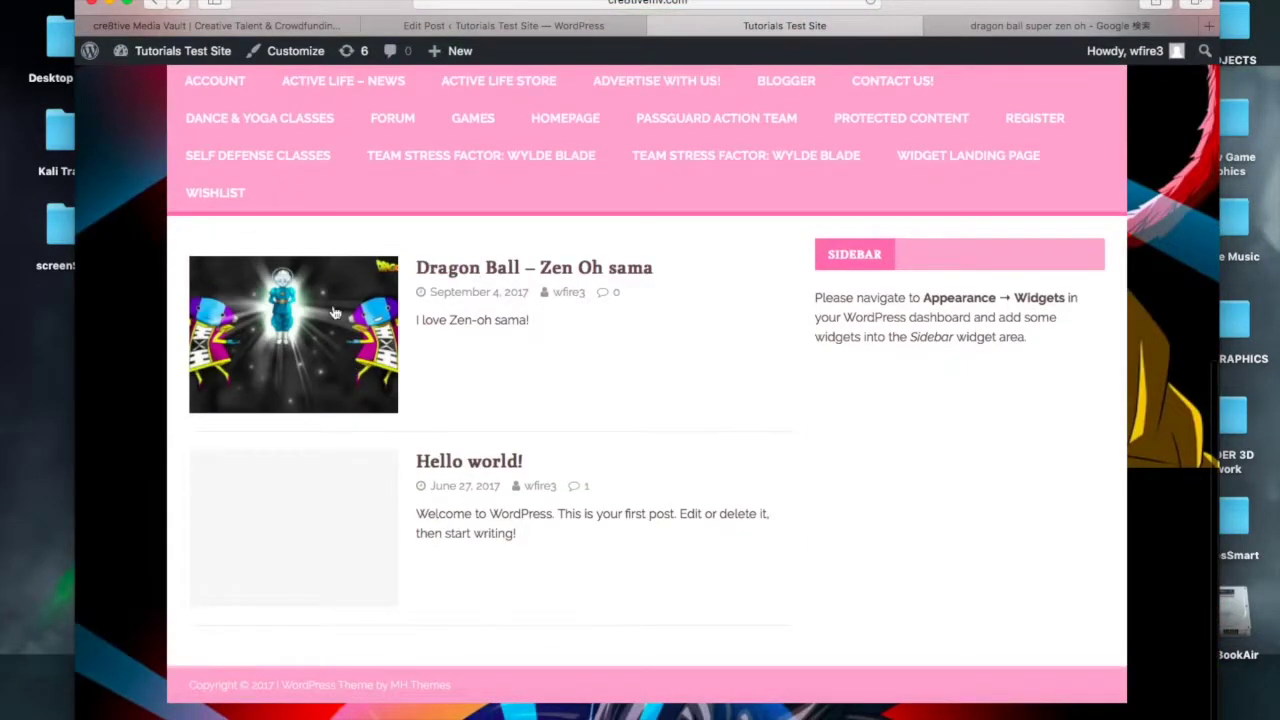
click(507, 265)
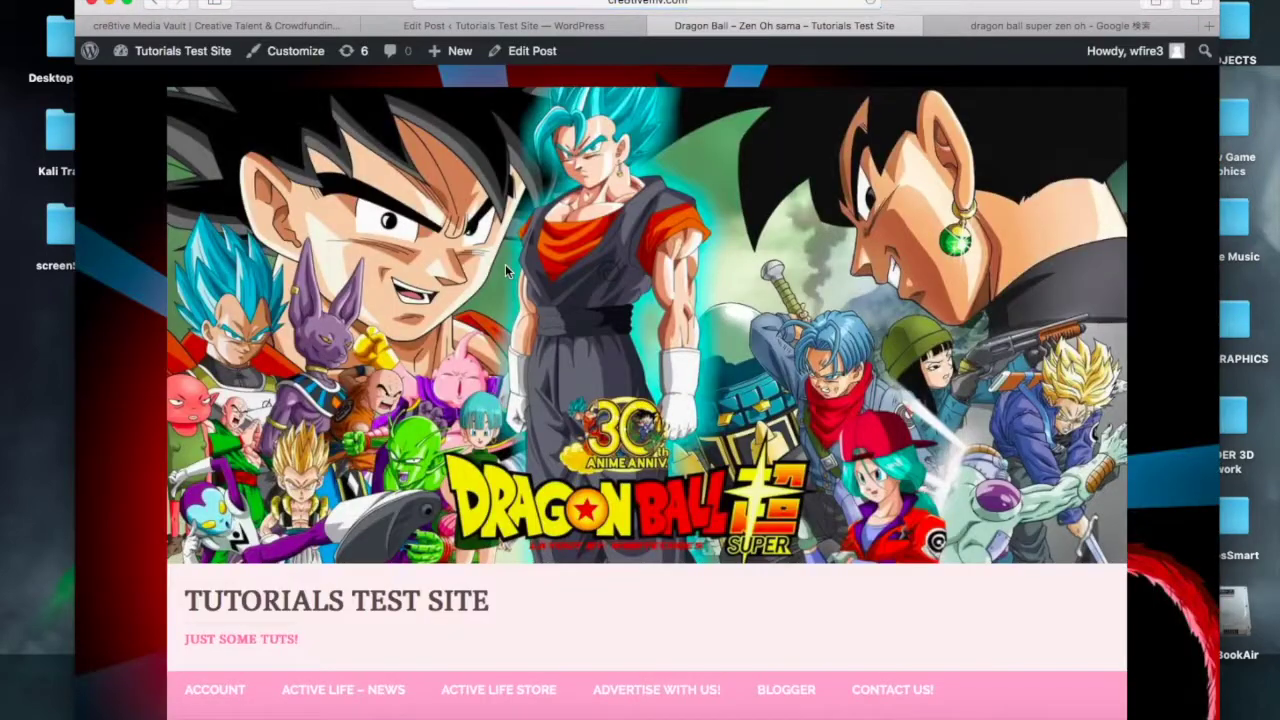
scroll(507, 271, down, 10)
scroll(505, 264, down, 3)
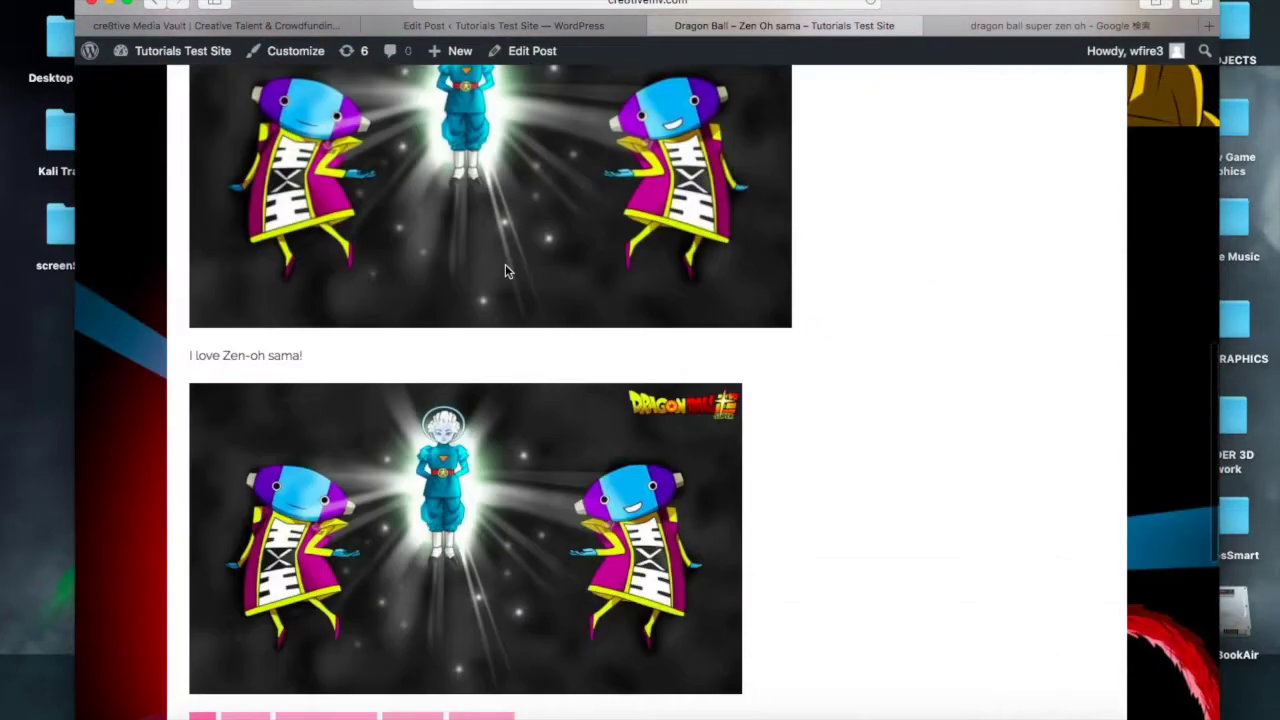
scroll(505, 264, up, 2)
scroll(505, 264, down, 2)
scroll(505, 264, down, 1)
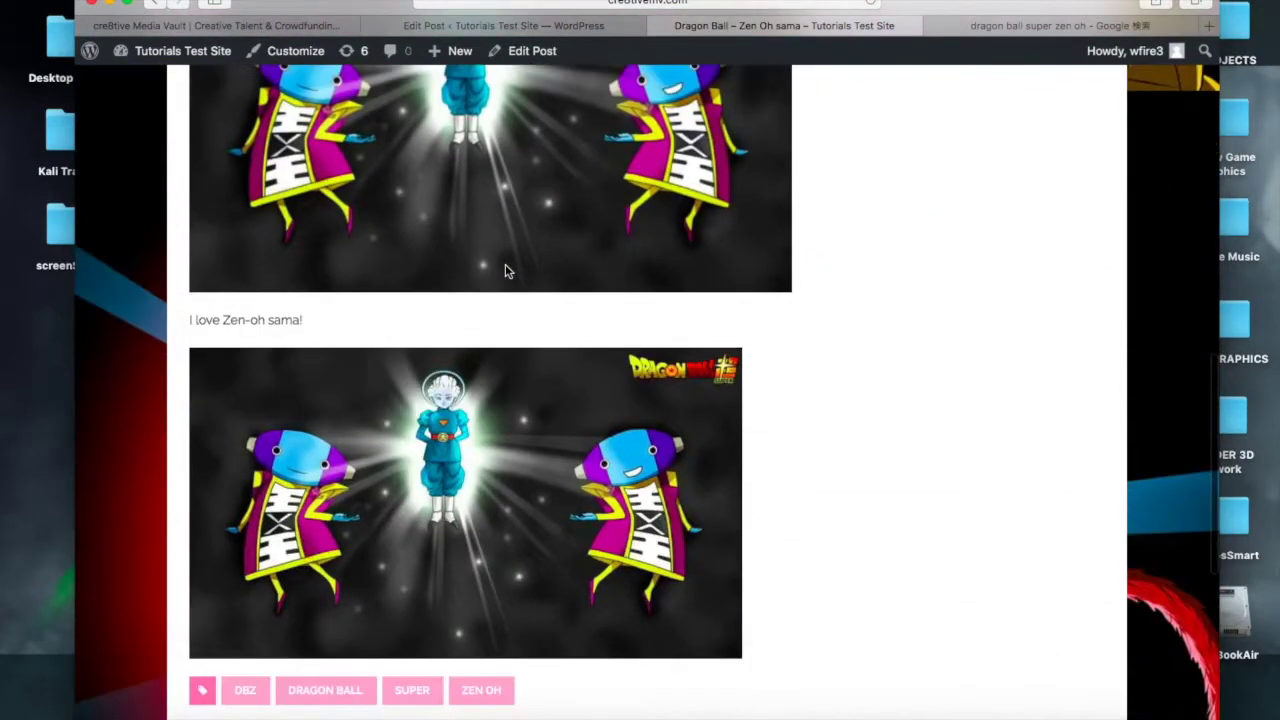
scroll(505, 264, up, 5)
scroll(505, 264, up, 1)
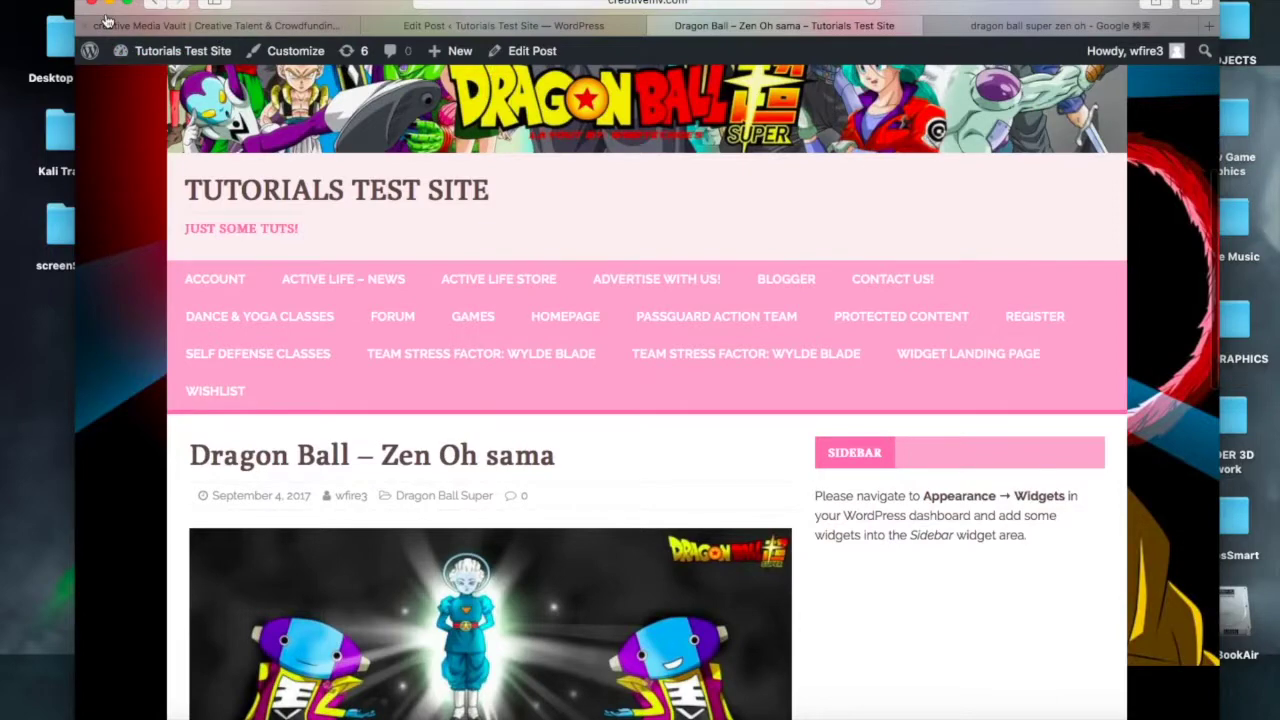
- Return to the site's front page and examine the post list, navigation menu and header
click(155, 5)
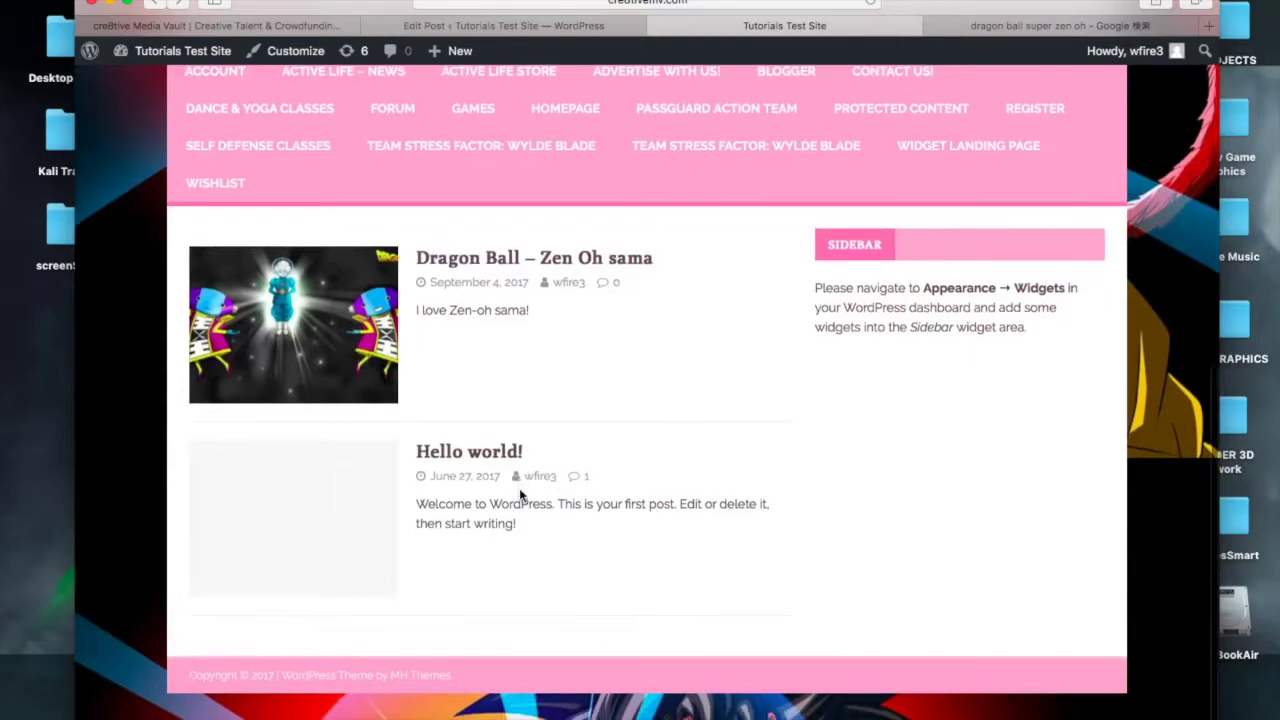
scroll(519, 494, up, 3)
scroll(519, 494, down, 3)
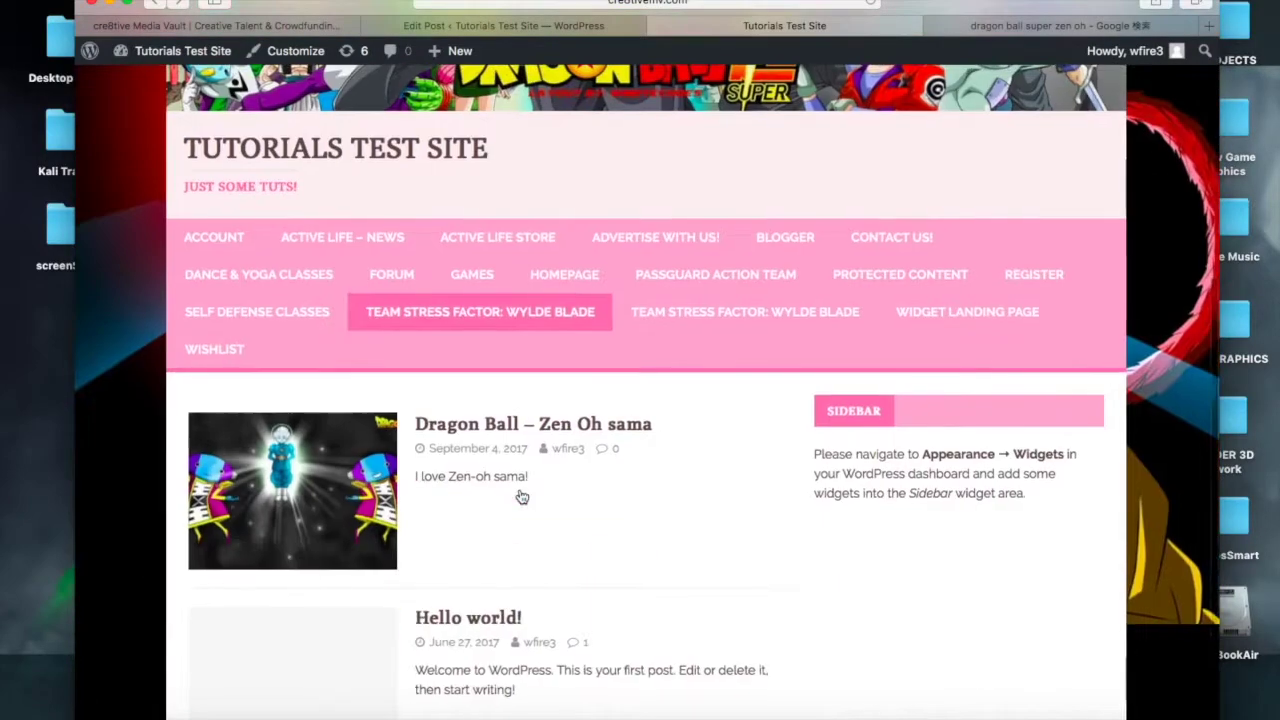
scroll(520, 495, down, 1)
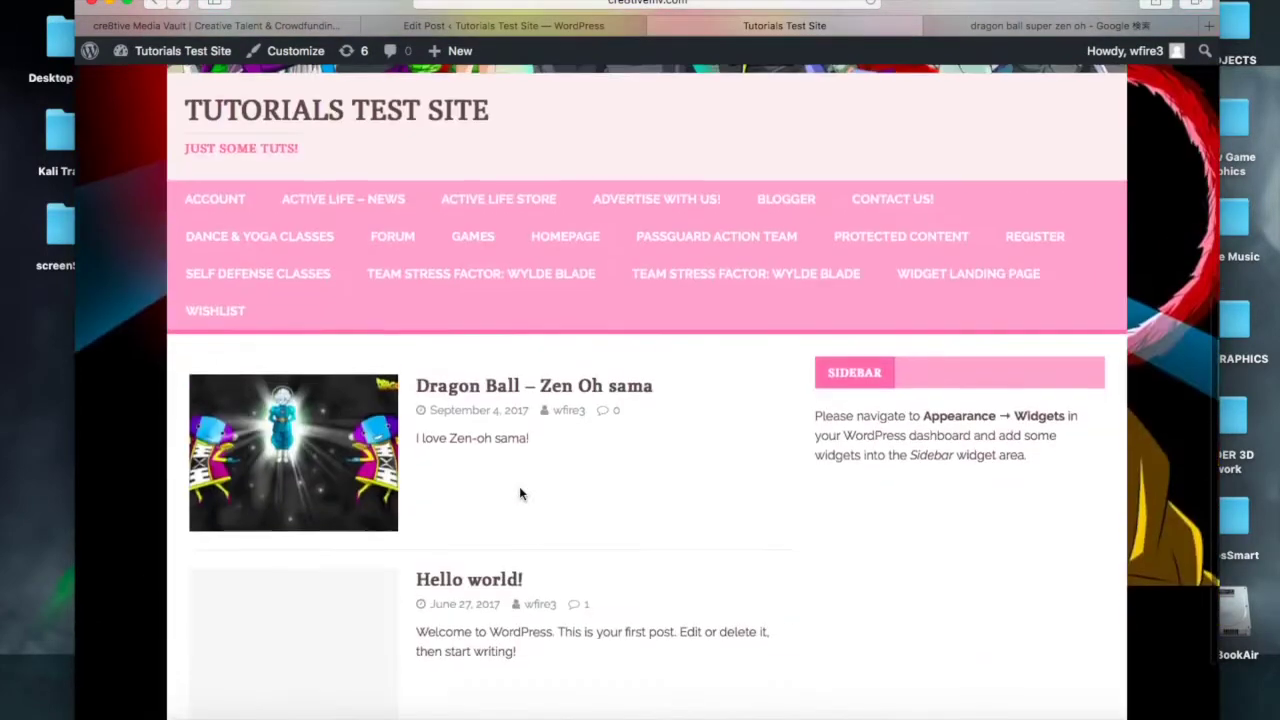
scroll(418, 297, up, 5)
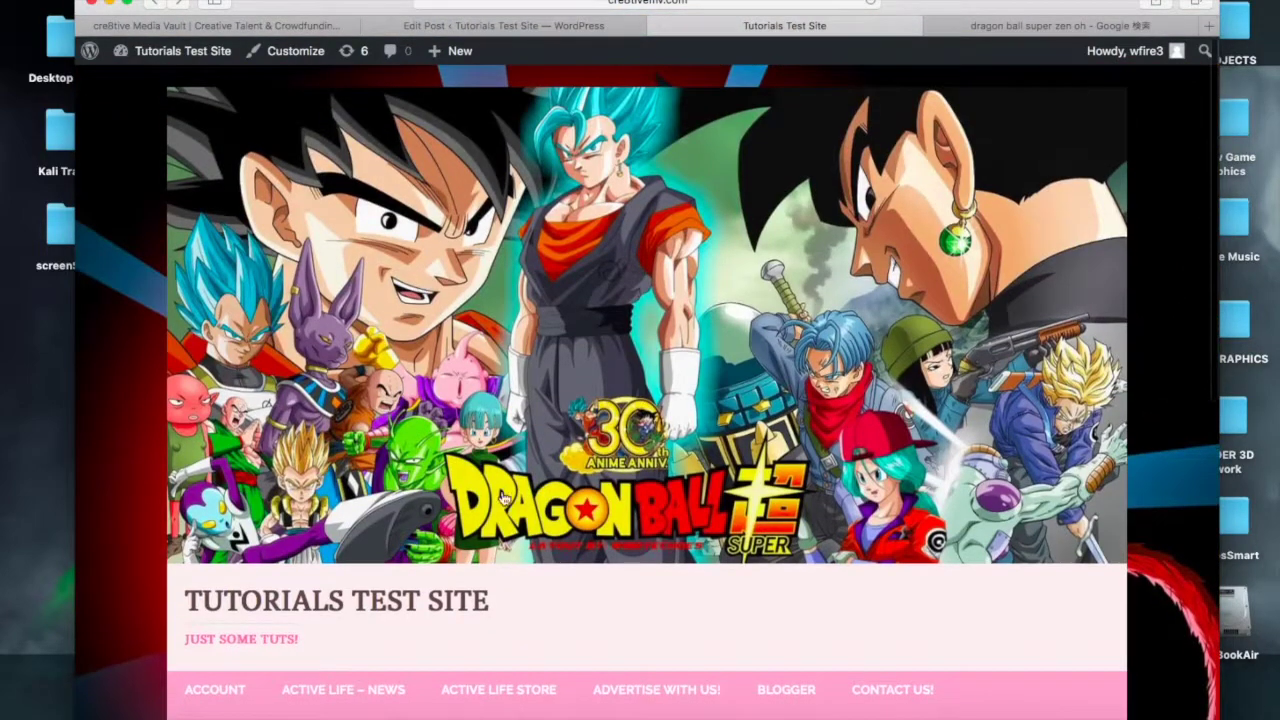
scroll(682, 360, down, 2)
scroll(682, 370, down, 5)
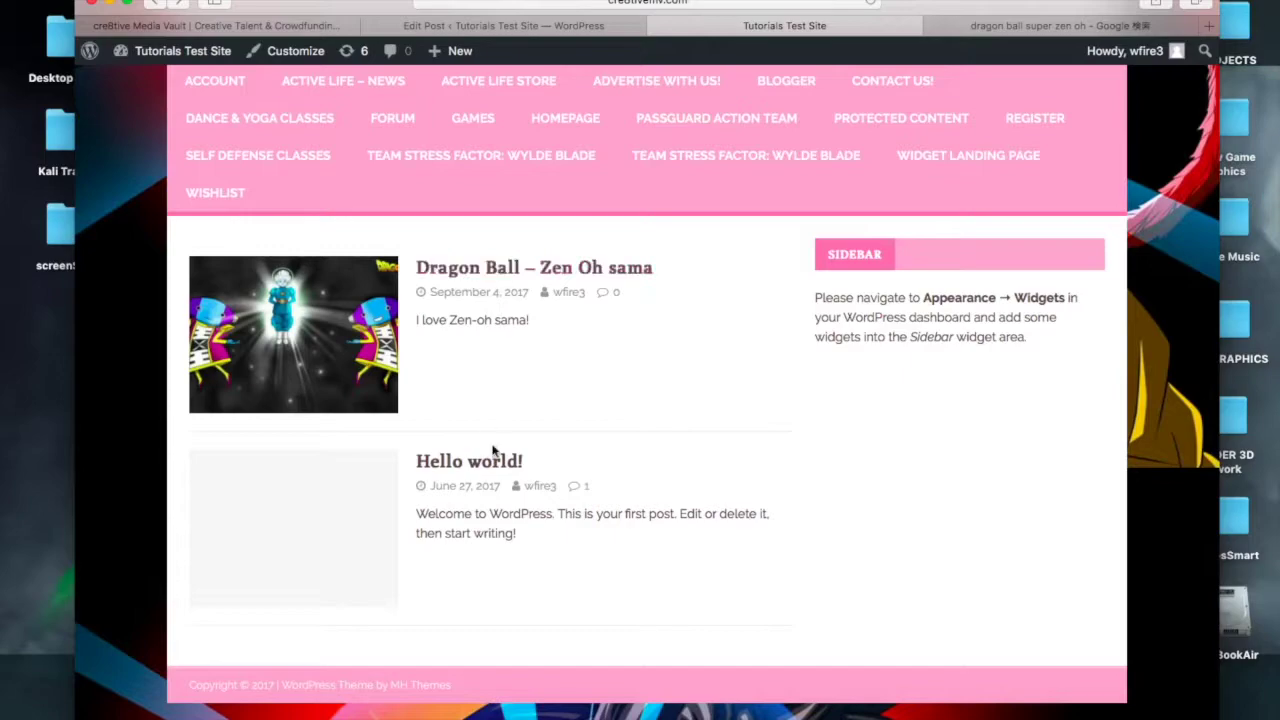
scroll(493, 450, up, 5)
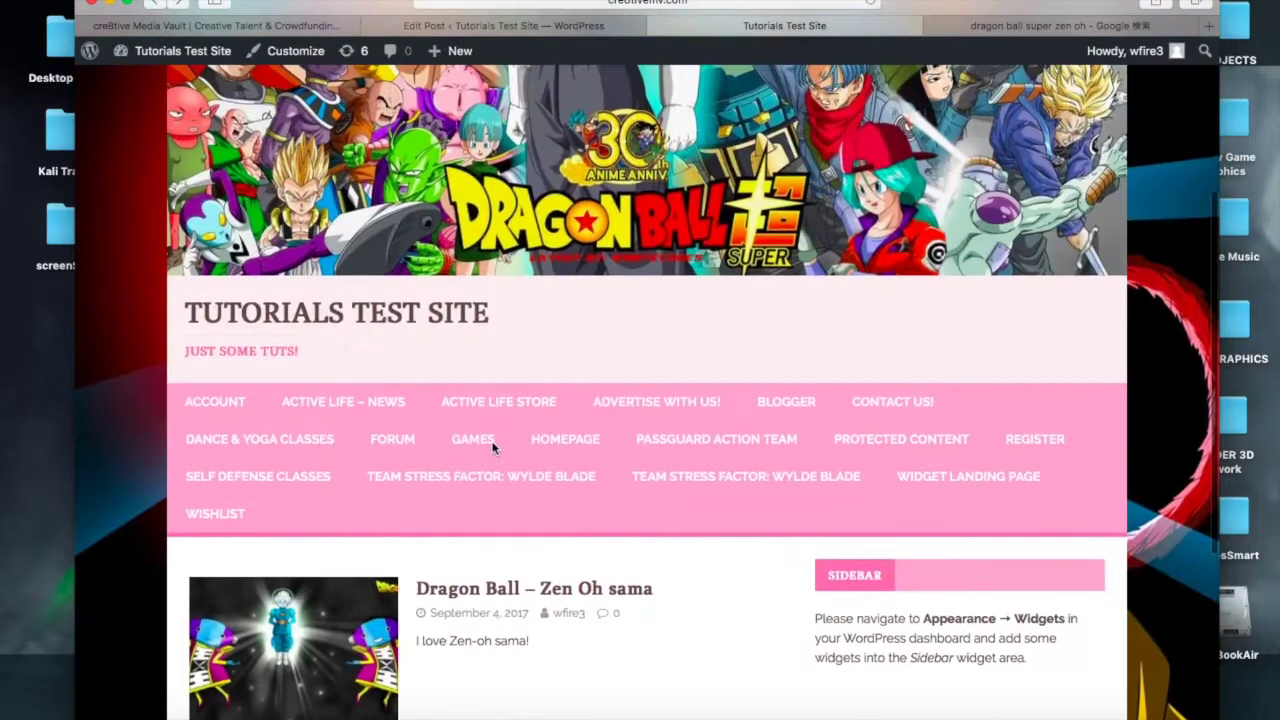
scroll(493, 450, up, 5)
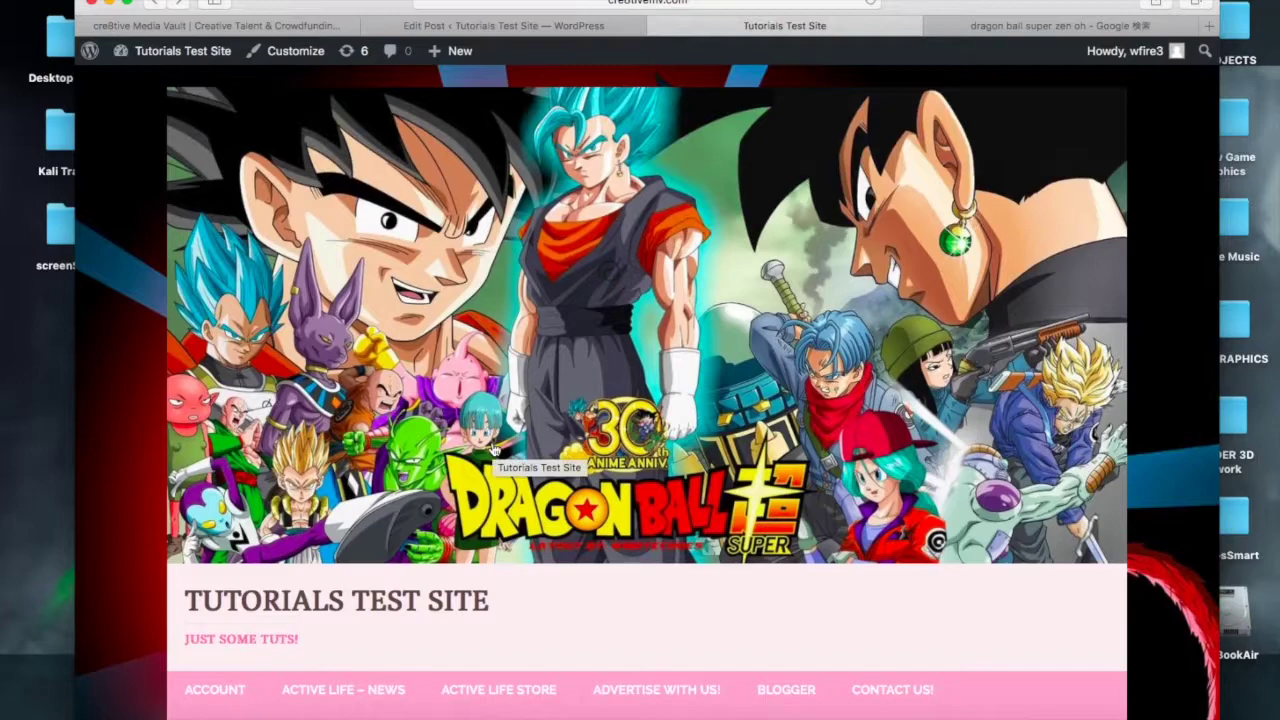
scroll(493, 451, down, 2)
scroll(493, 451, up, 2)
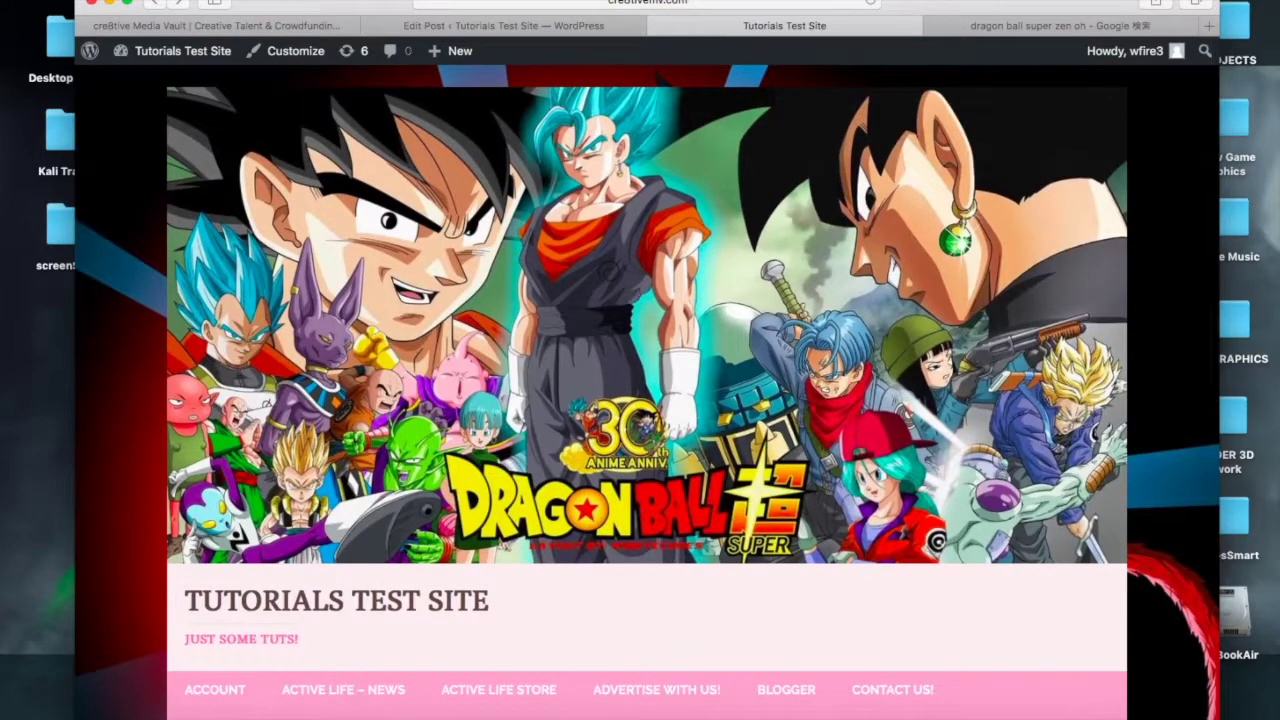
click(790, 3)
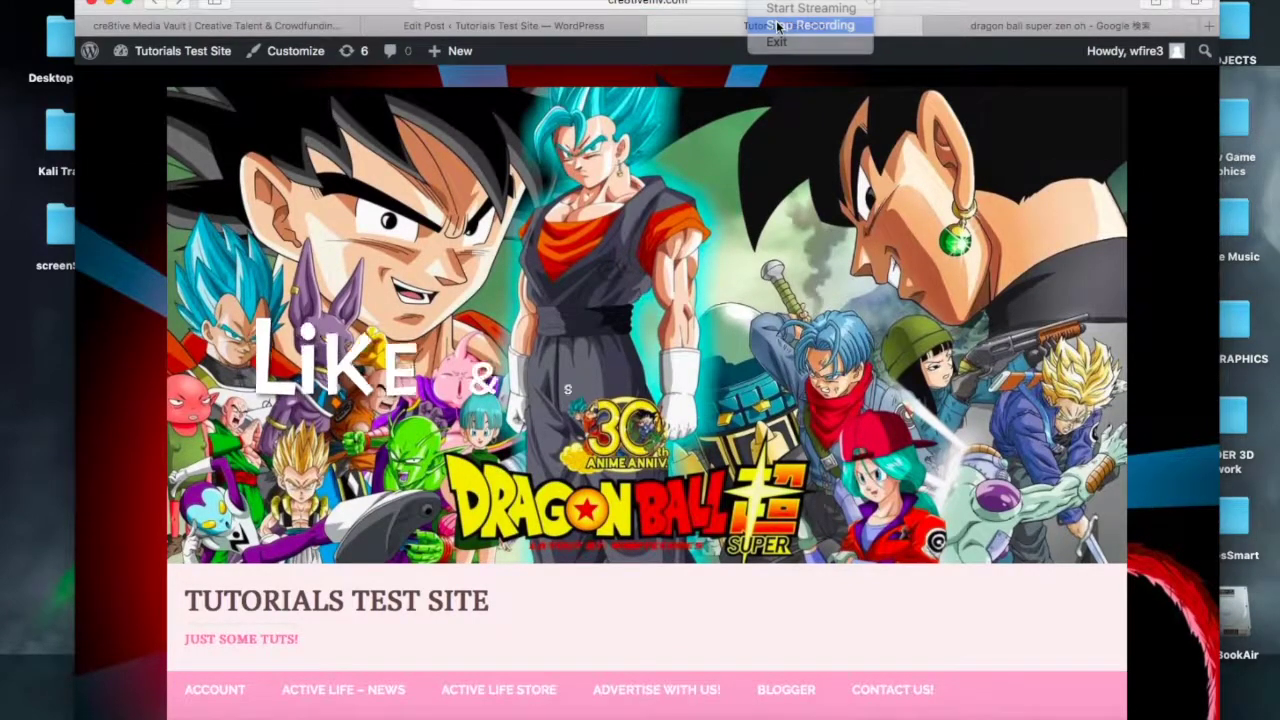